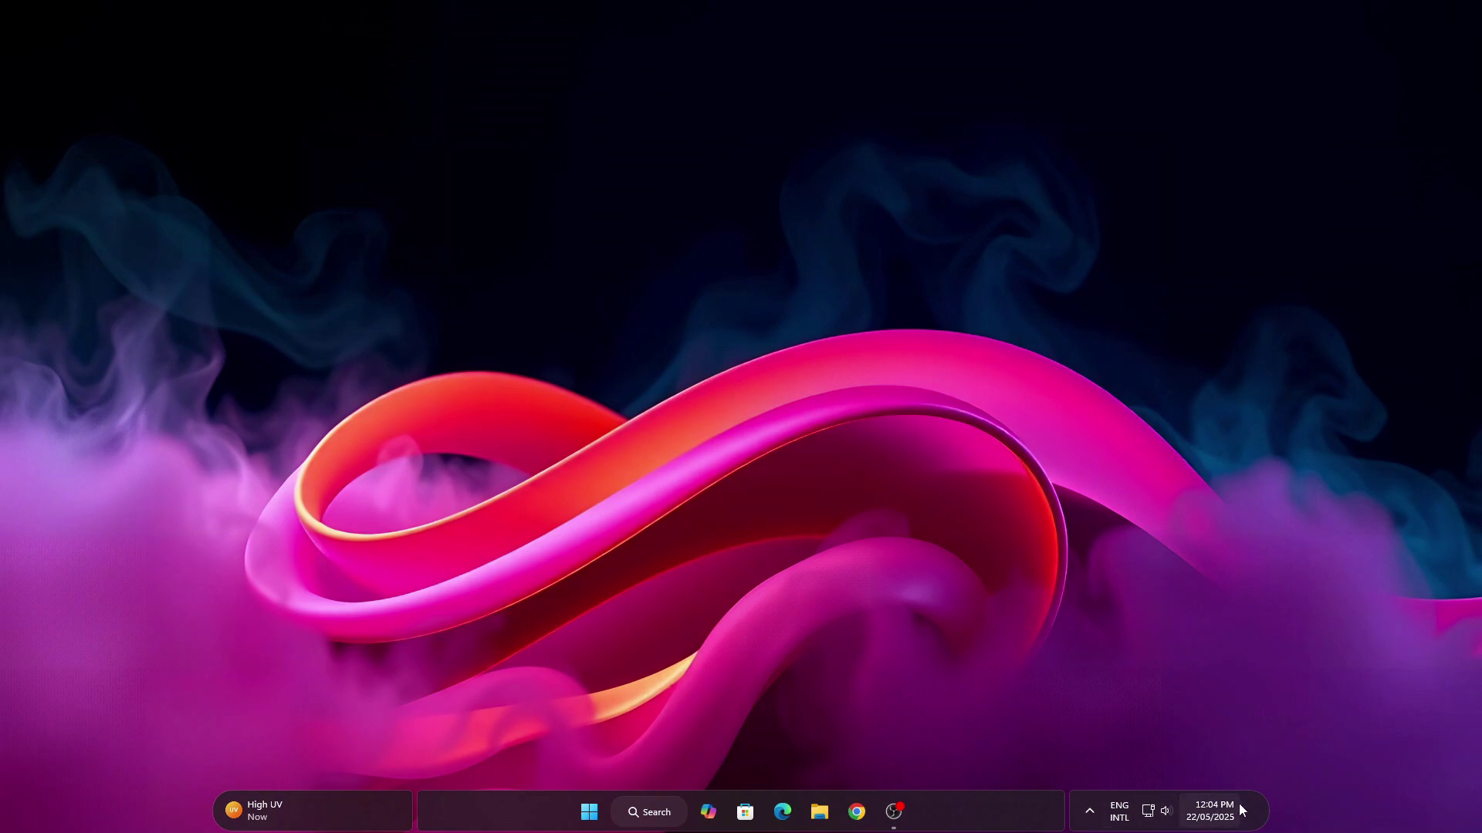
# Open File Explorer, go to This PC and open Local Disk (C:)
pyautogui.click(820, 811)
pyautogui.moveTo(719, 249); pyautogui.dragTo(685, 171)
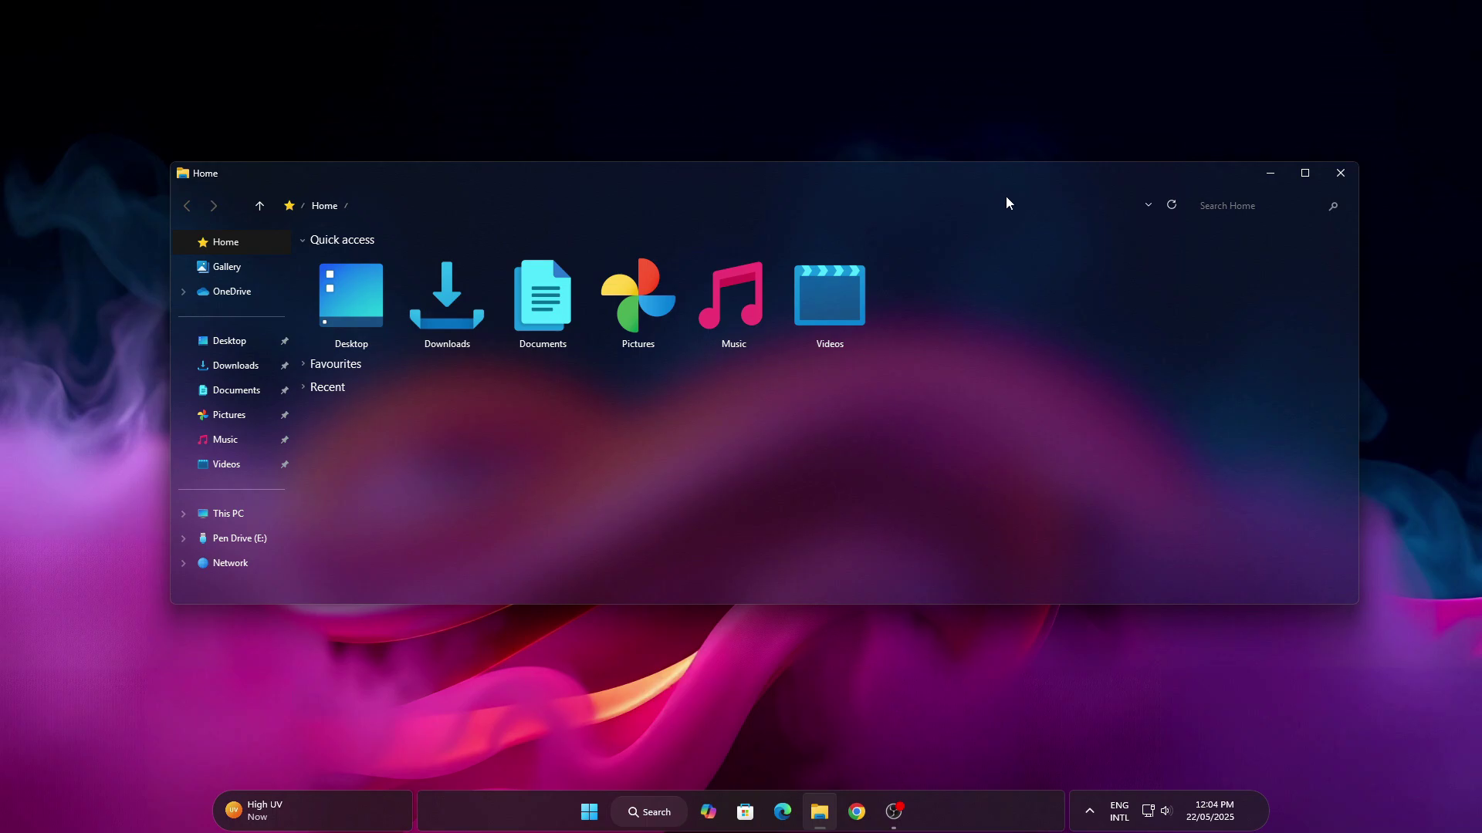
pyautogui.click(1304, 174)
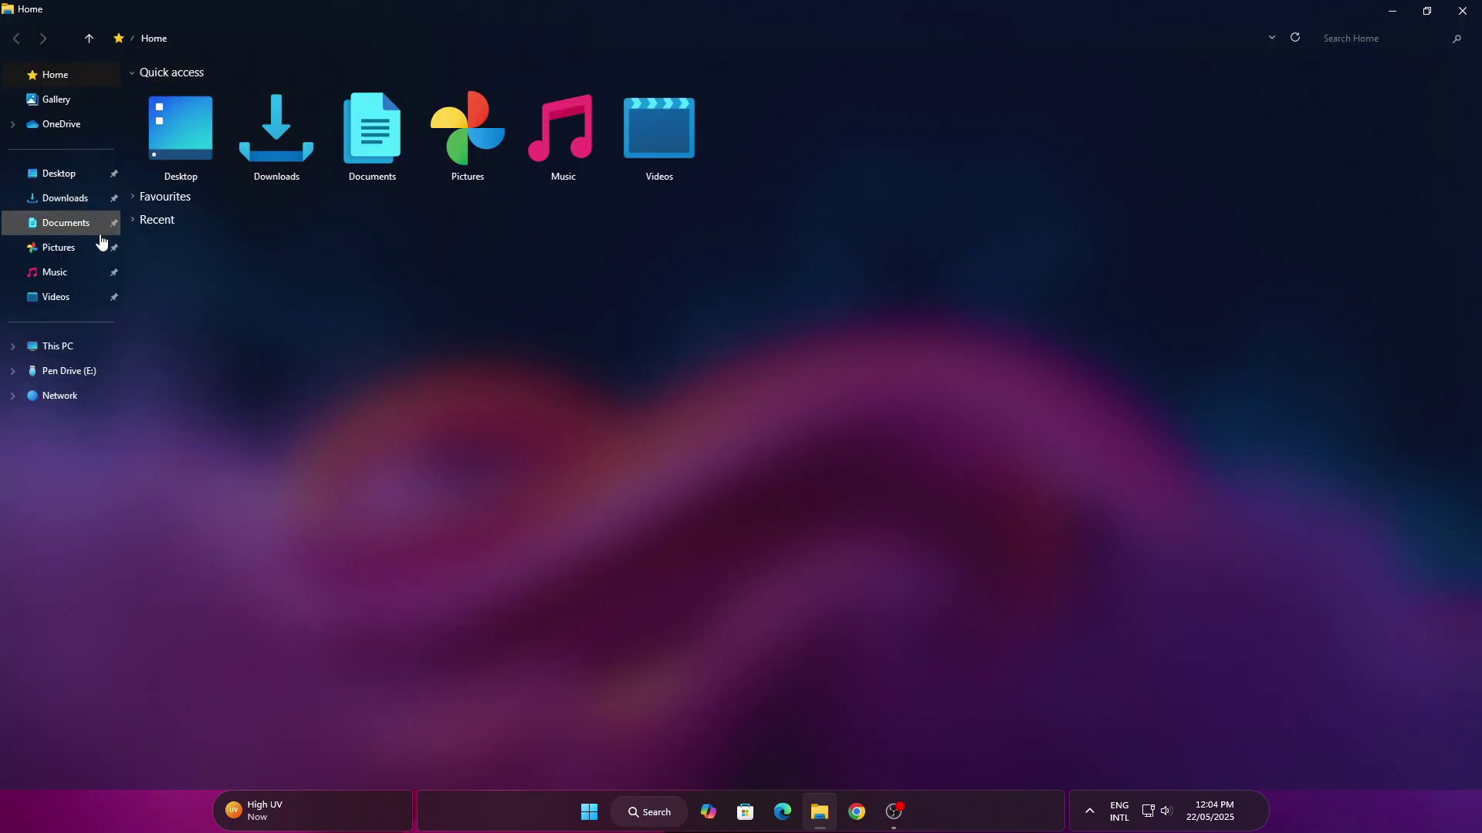
pyautogui.click(58, 346)
pyautogui.moveTo(497, 23); pyautogui.dragTo(748, 135)
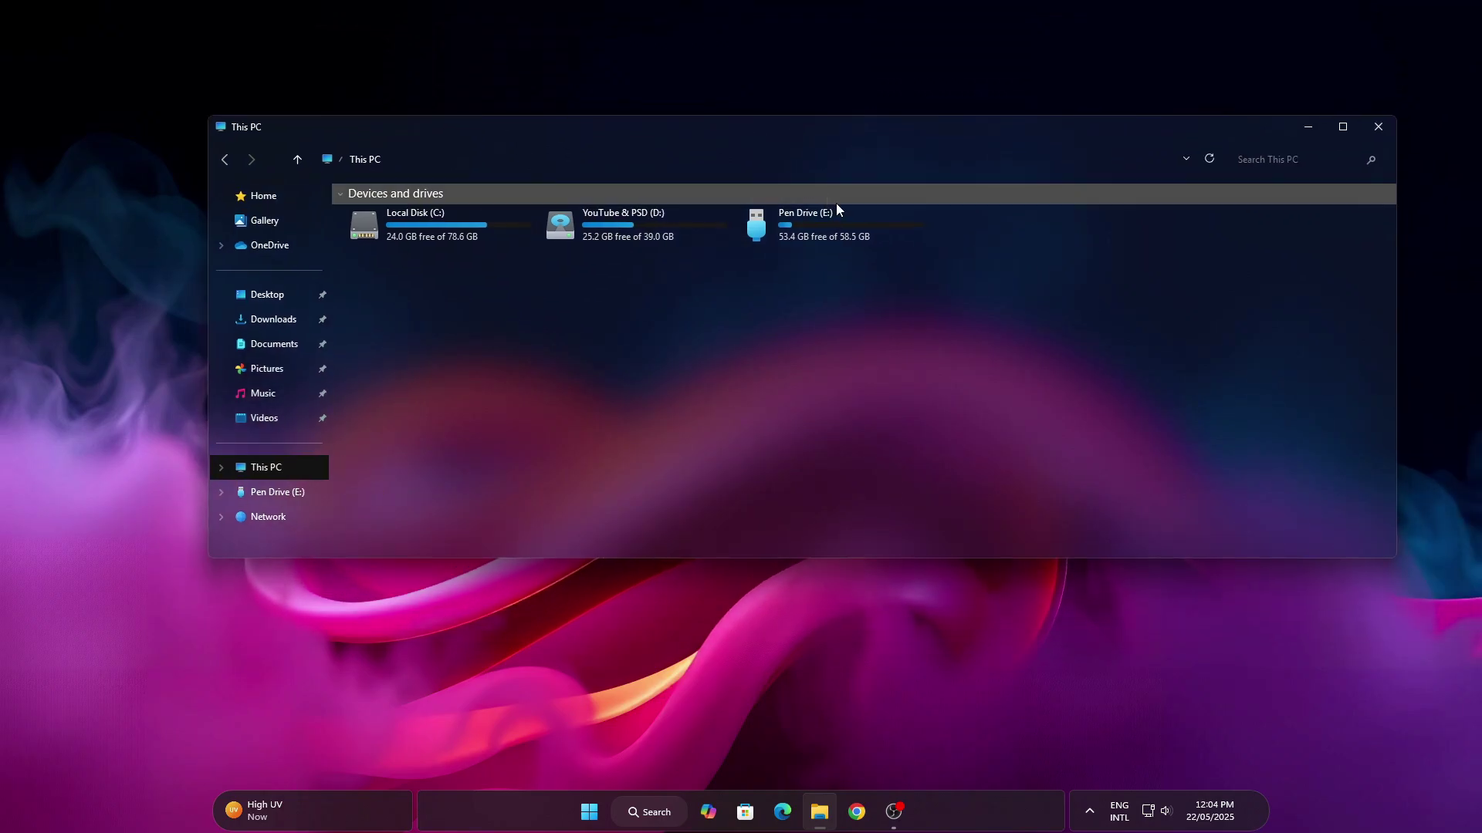
pyautogui.rightClick(378, 231)
pyautogui.click(390, 244)
# Show the Local Disk (C:) contents as large icons and try other icon sizes
pyautogui.rightClick(1096, 432)
pyautogui.moveTo(1131, 439)
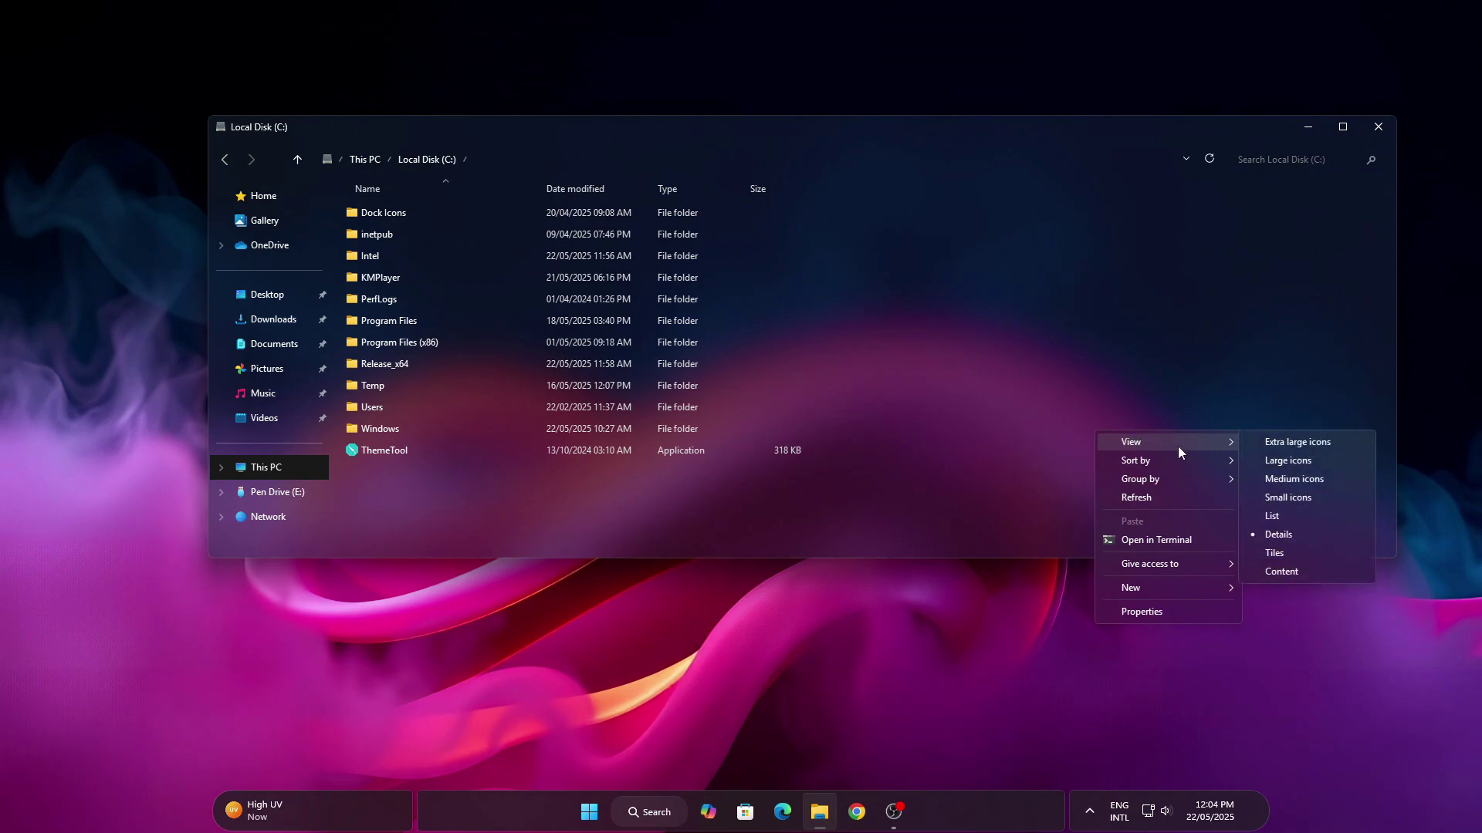
pyautogui.click(1261, 462)
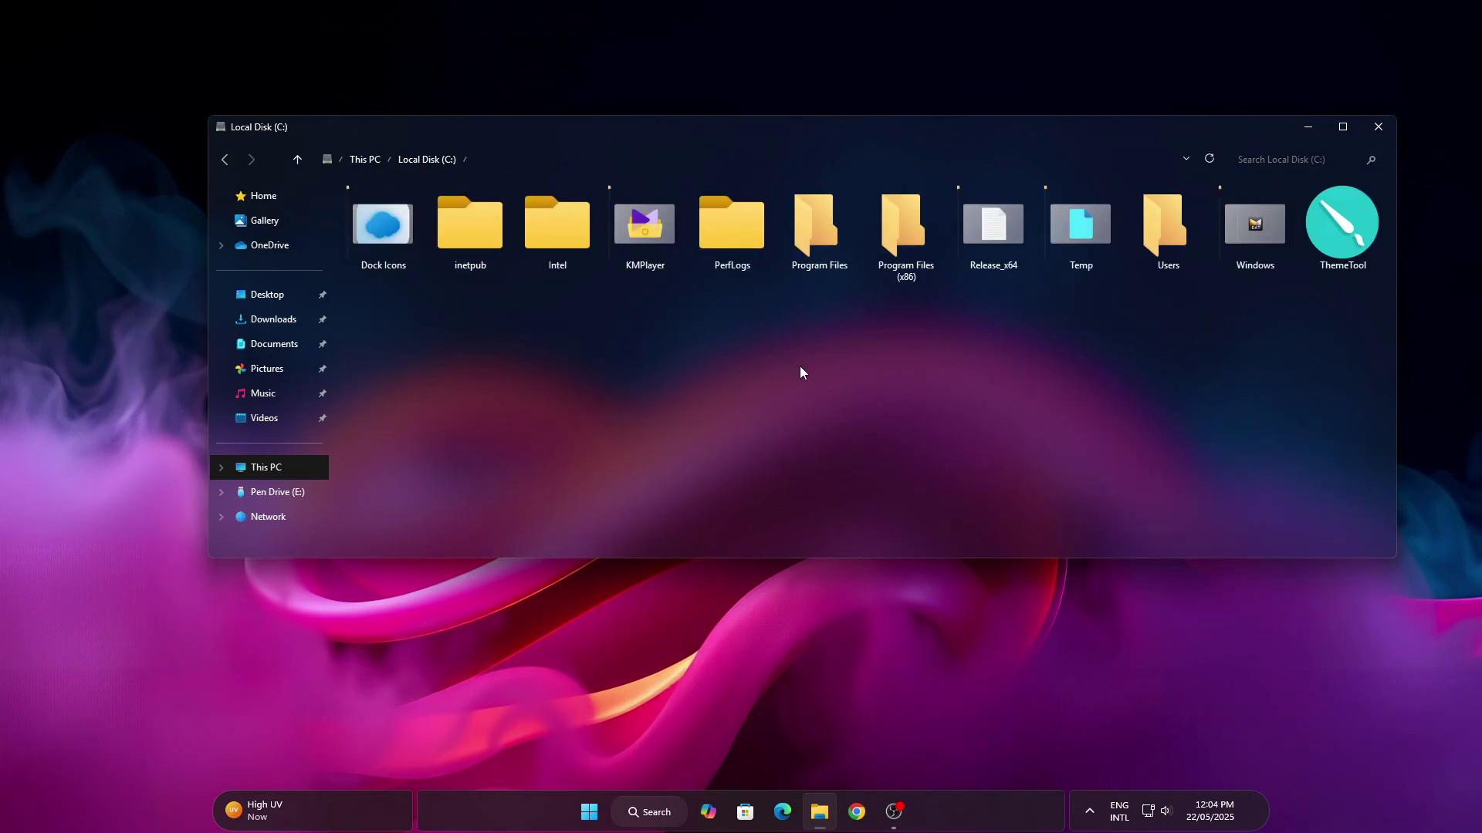
pyautogui.scroll(3, 710, 394)
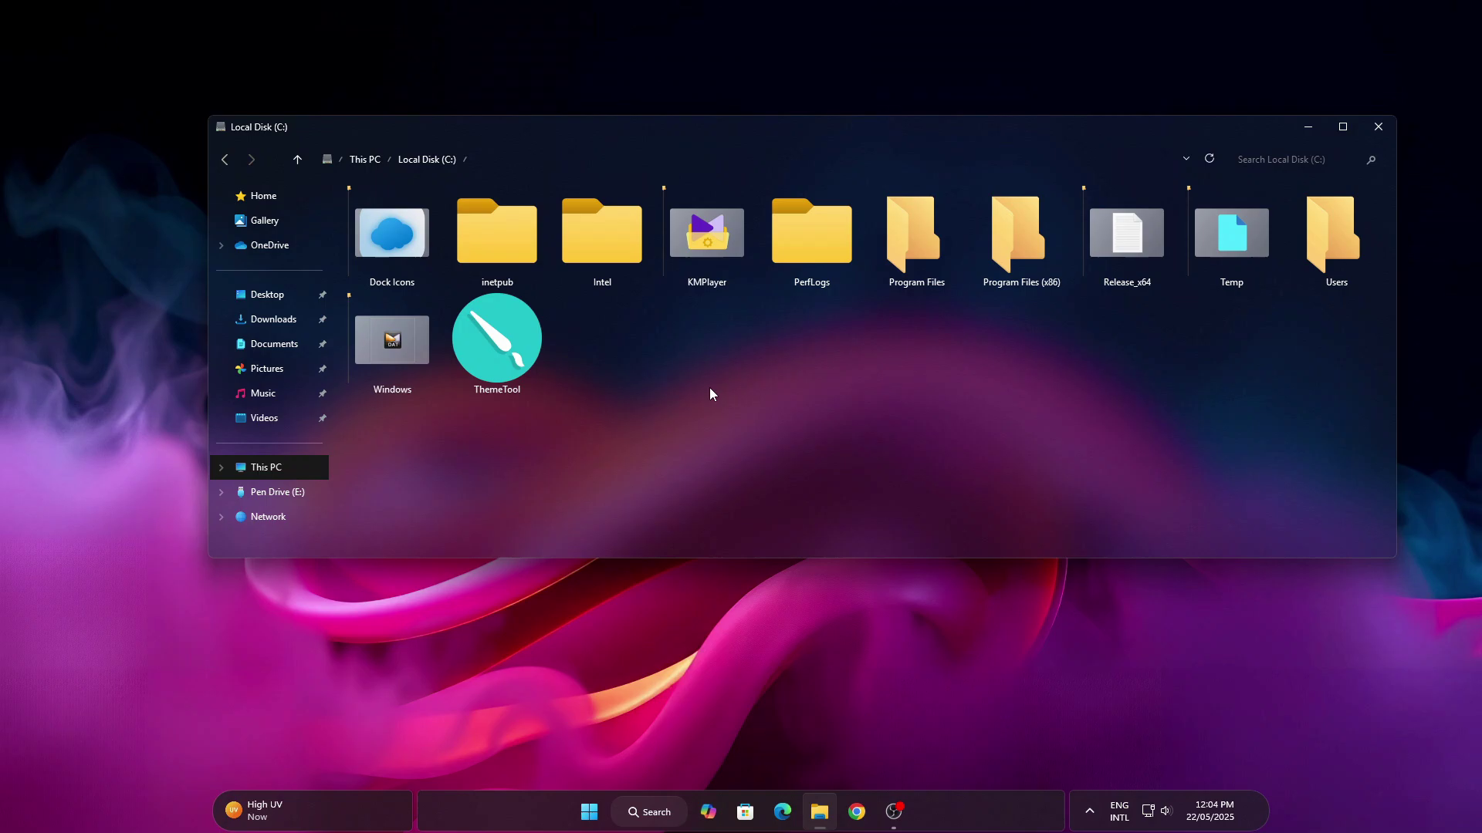
pyautogui.scroll(-3, 710, 389)
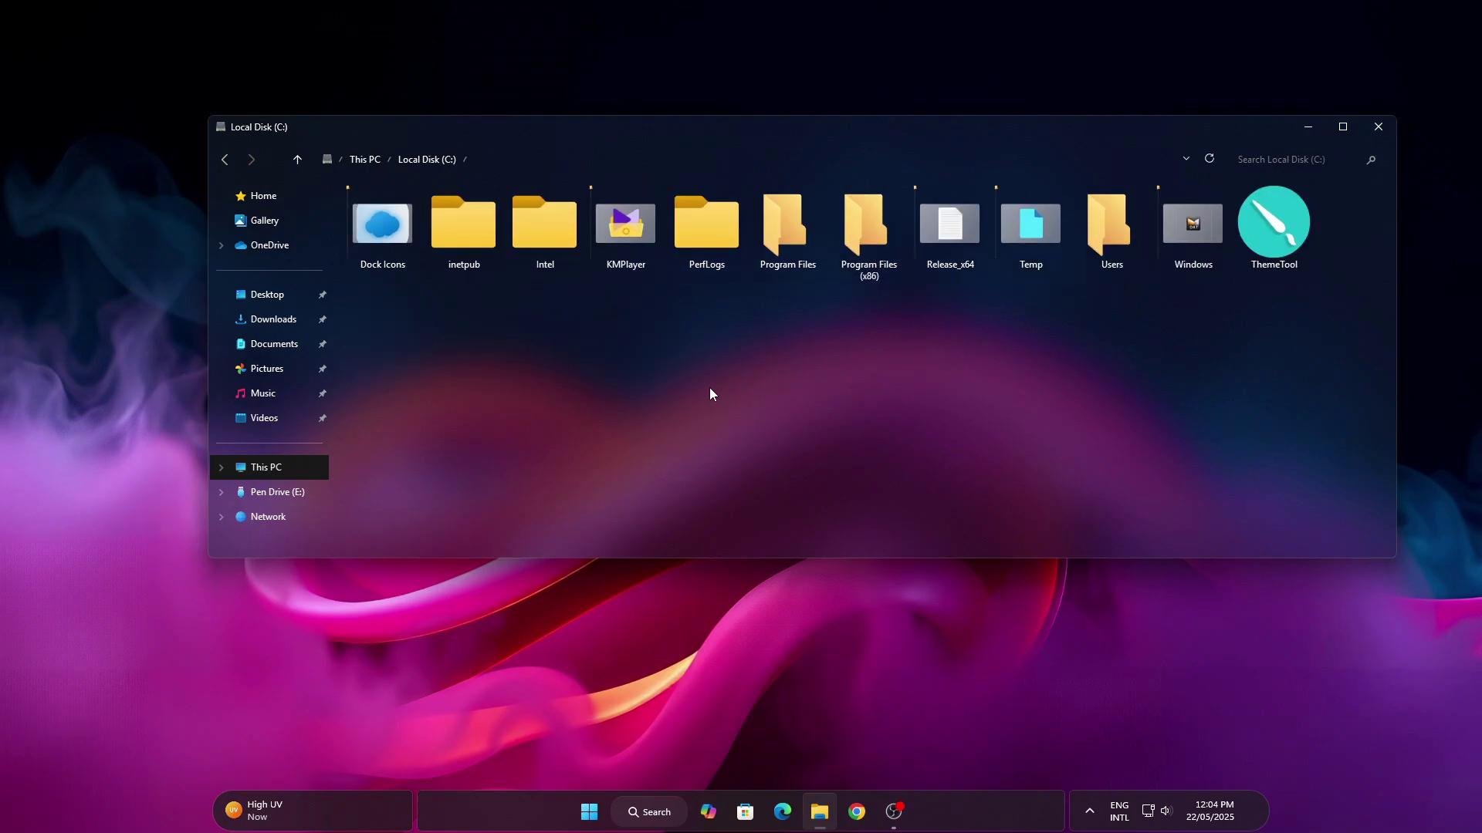
# Set the Local Disk (C:) folder to the Details view and close the window
pyautogui.rightClick(721, 360)
pyautogui.moveTo(808, 373)
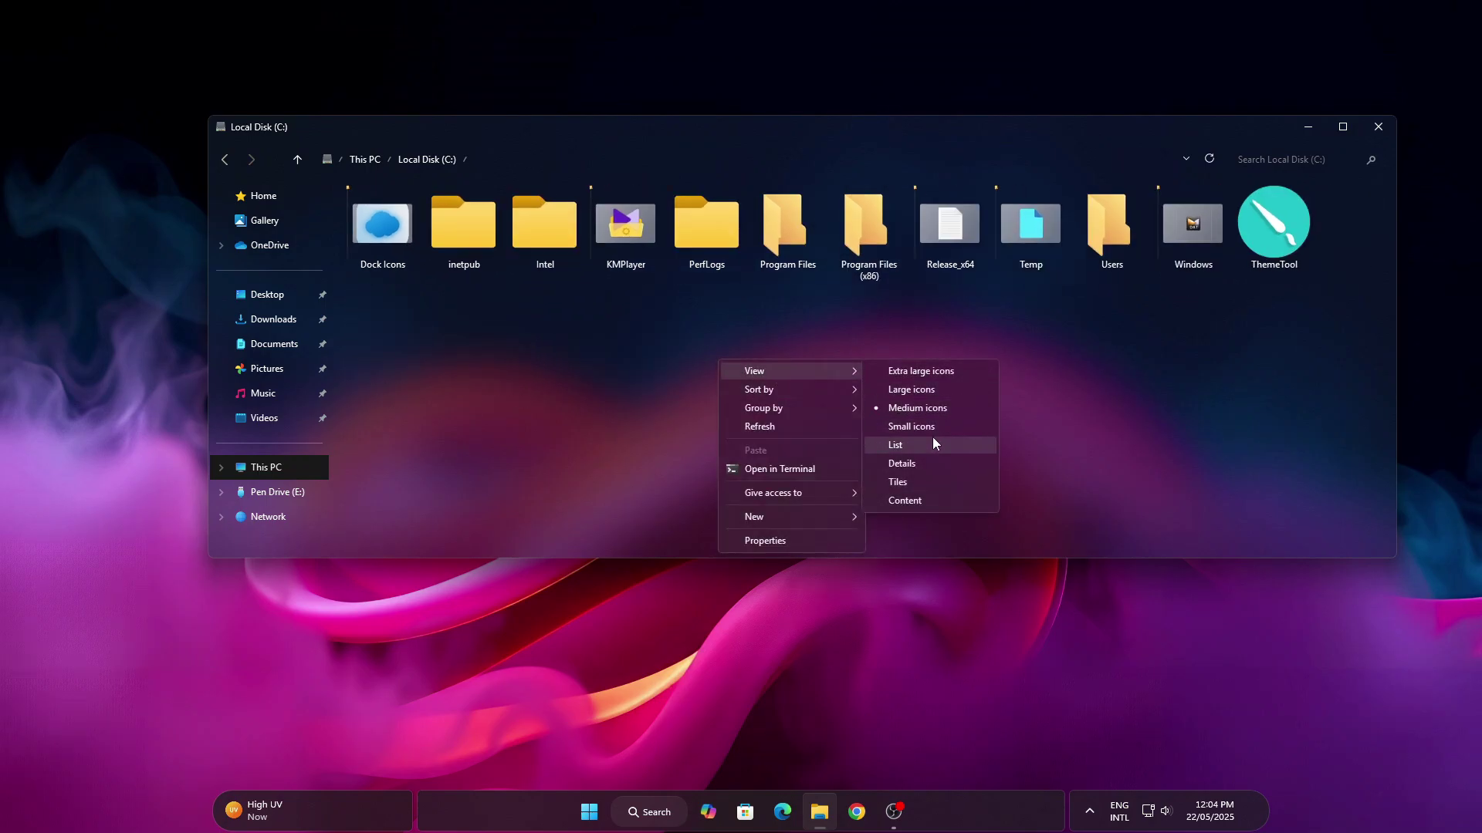
pyautogui.click(933, 462)
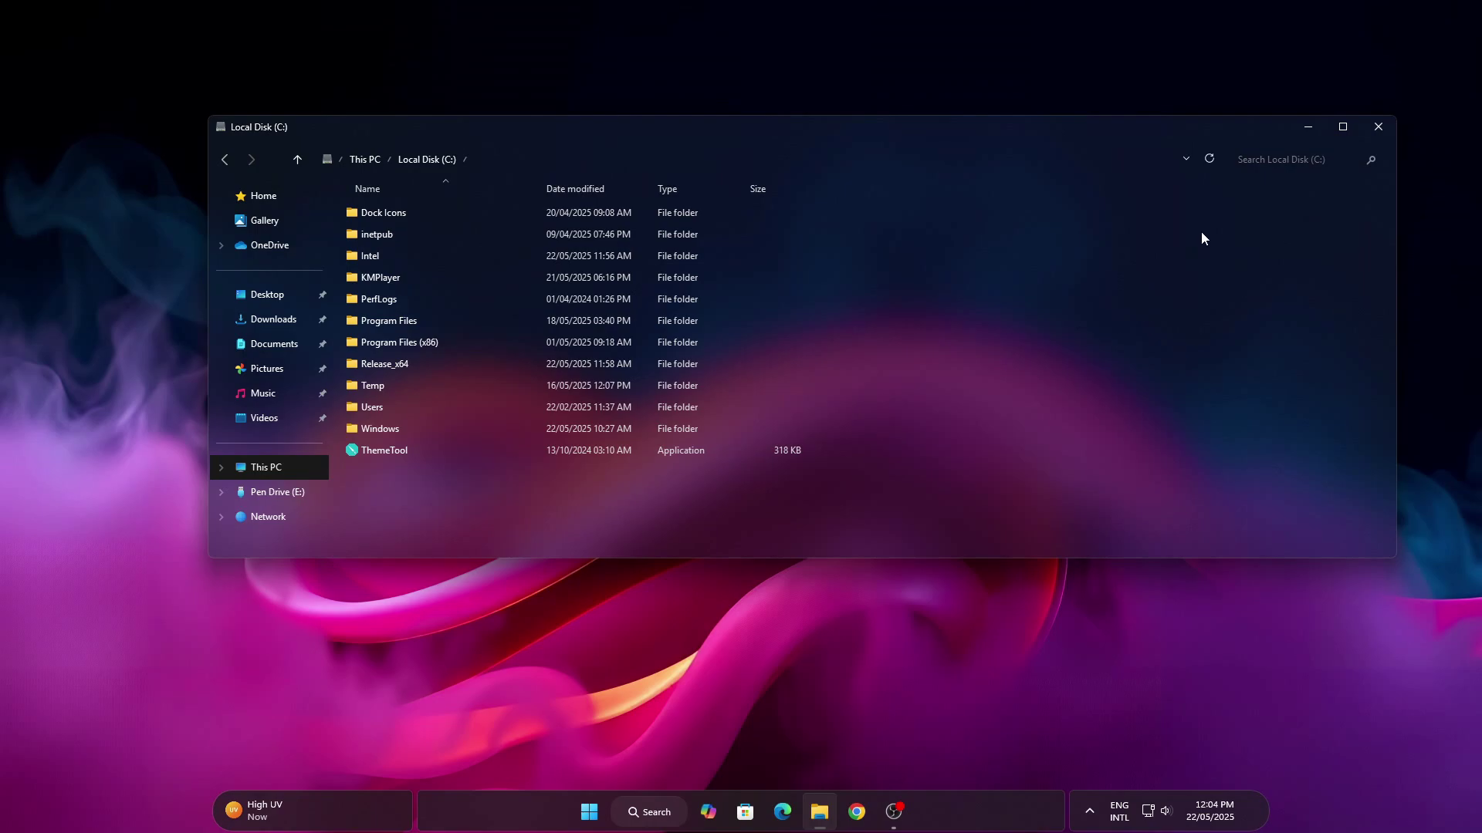
pyautogui.click(1379, 128)
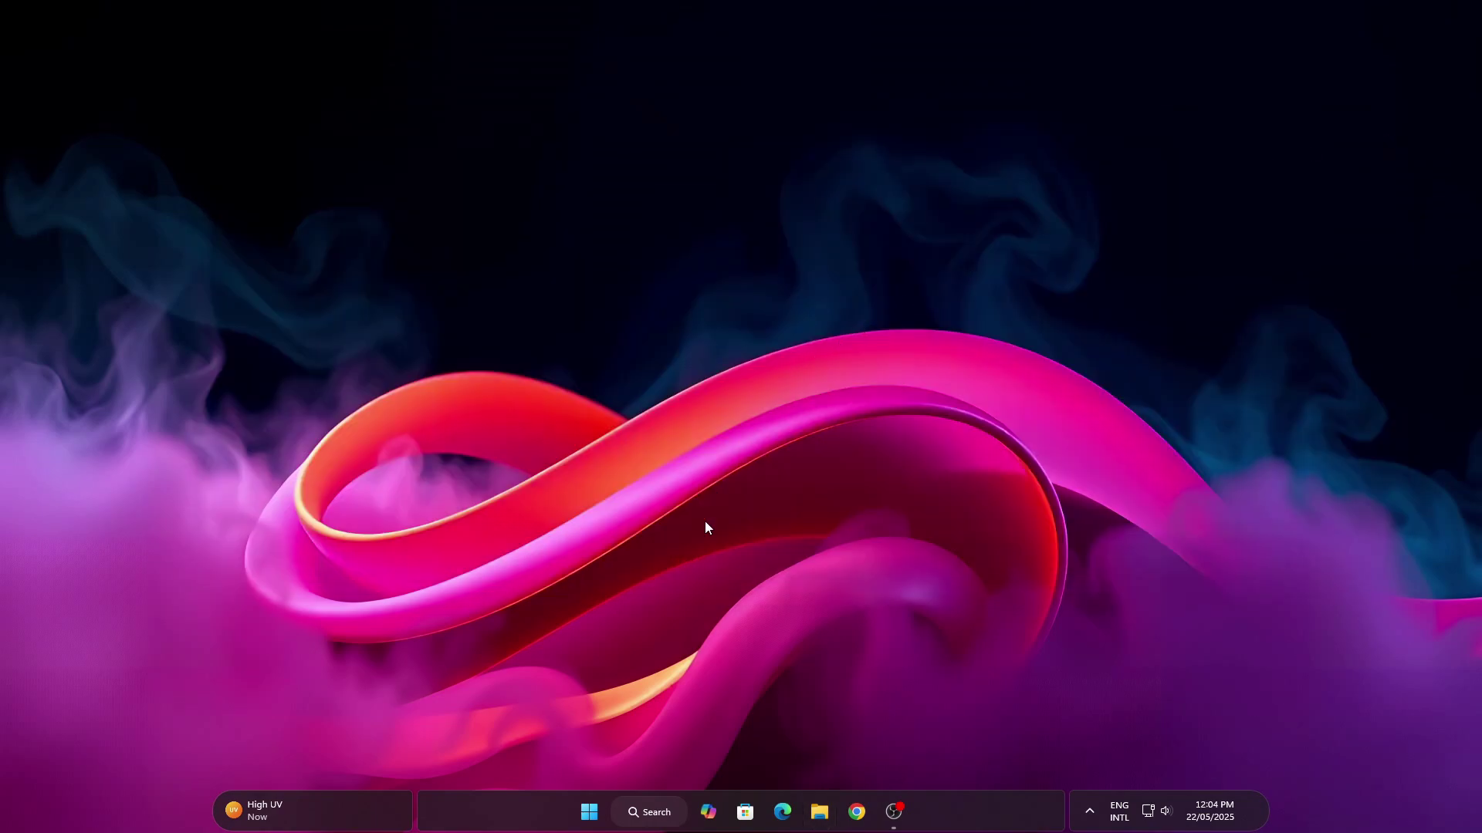
# Look through the complete app list in the Start menu and its alphabet index, and return to the pinned apps
pyautogui.click(594, 802)
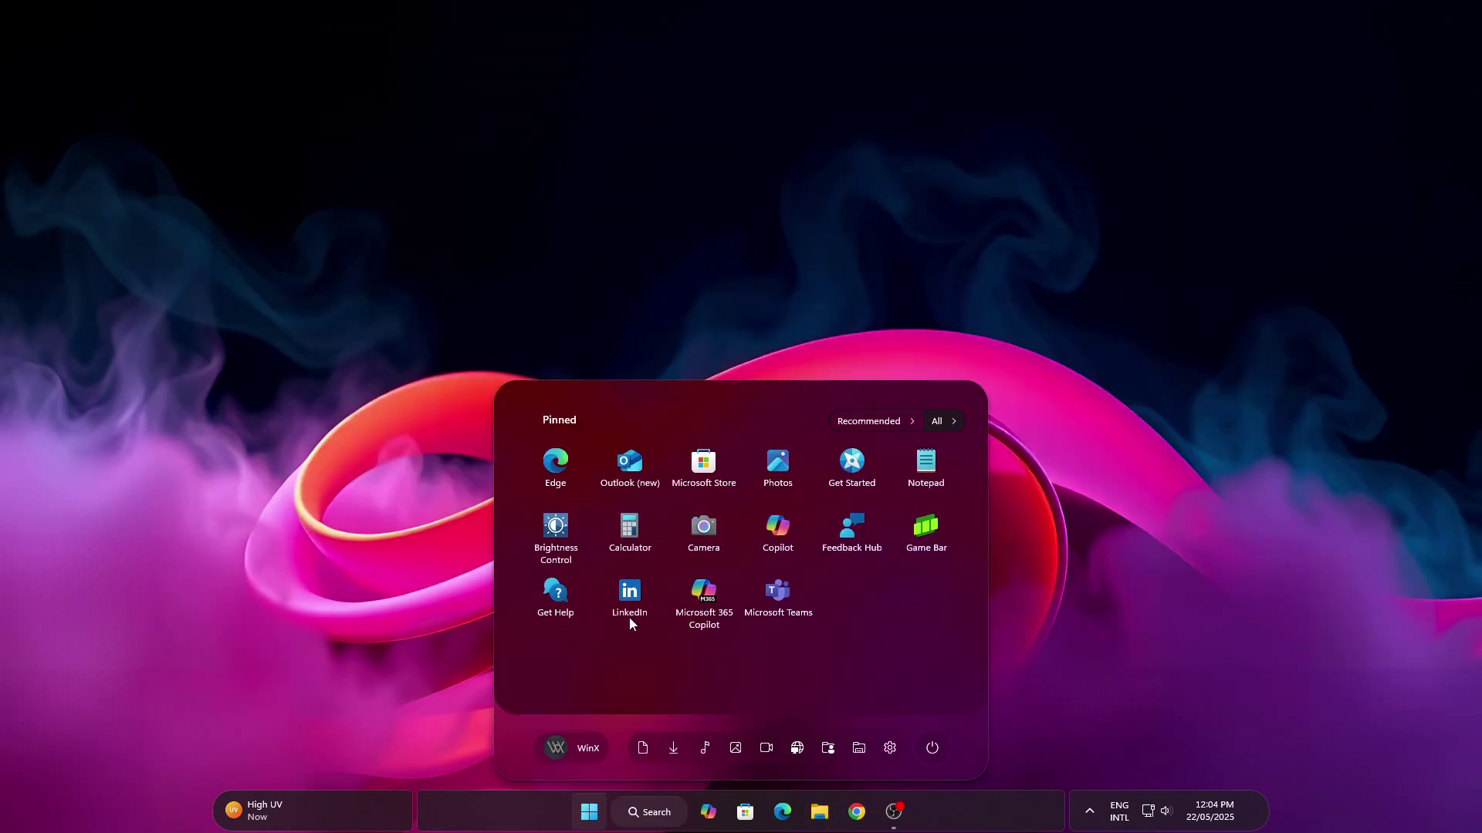
pyautogui.click(942, 422)
pyautogui.scroll(-3, 907, 461)
pyautogui.scroll(-8, 884, 510)
pyautogui.scroll(-10, 884, 514)
pyautogui.scroll(-10, 884, 515)
pyautogui.scroll(-10, 885, 514)
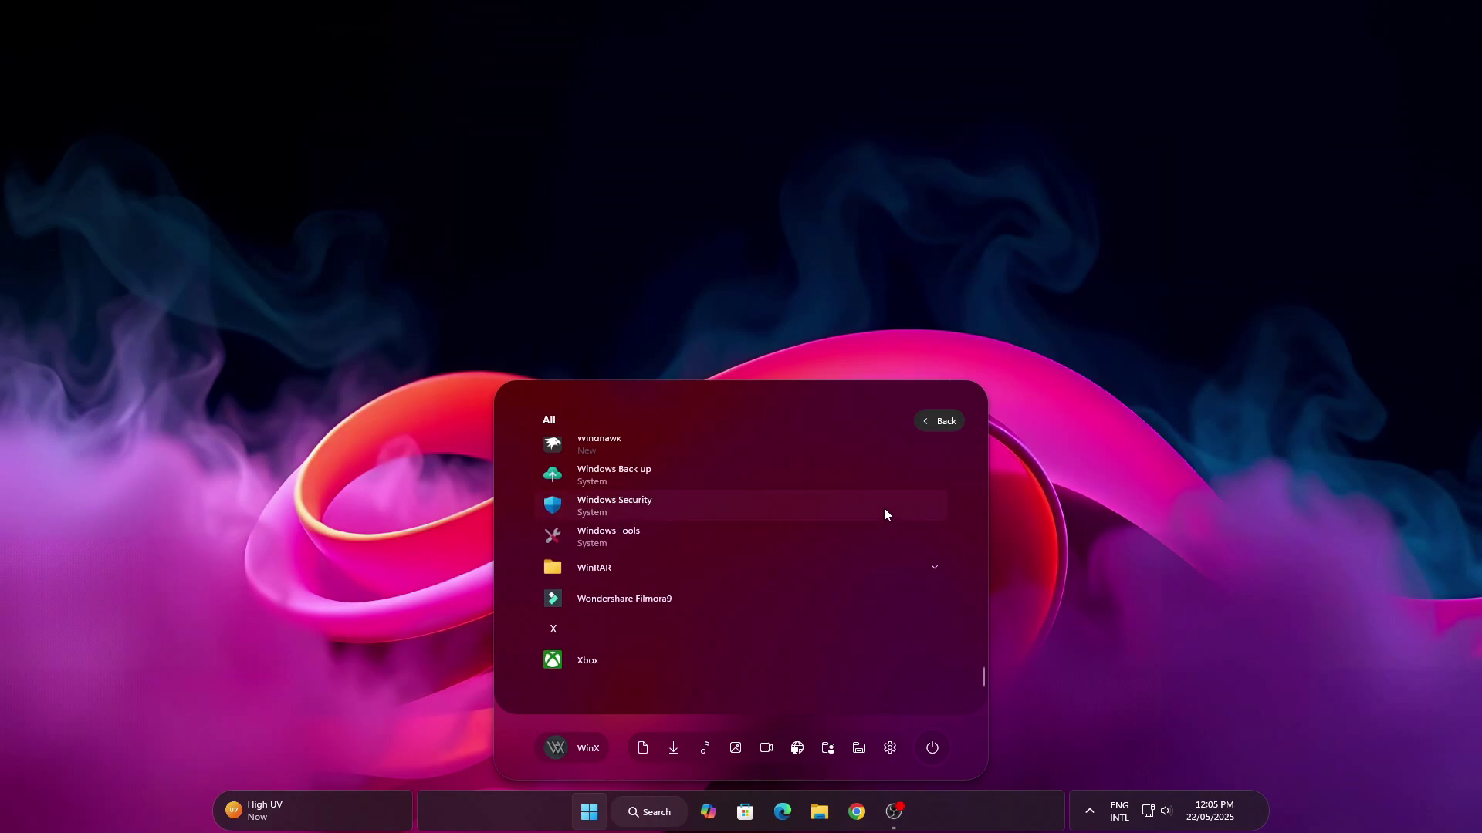
pyautogui.click(625, 627)
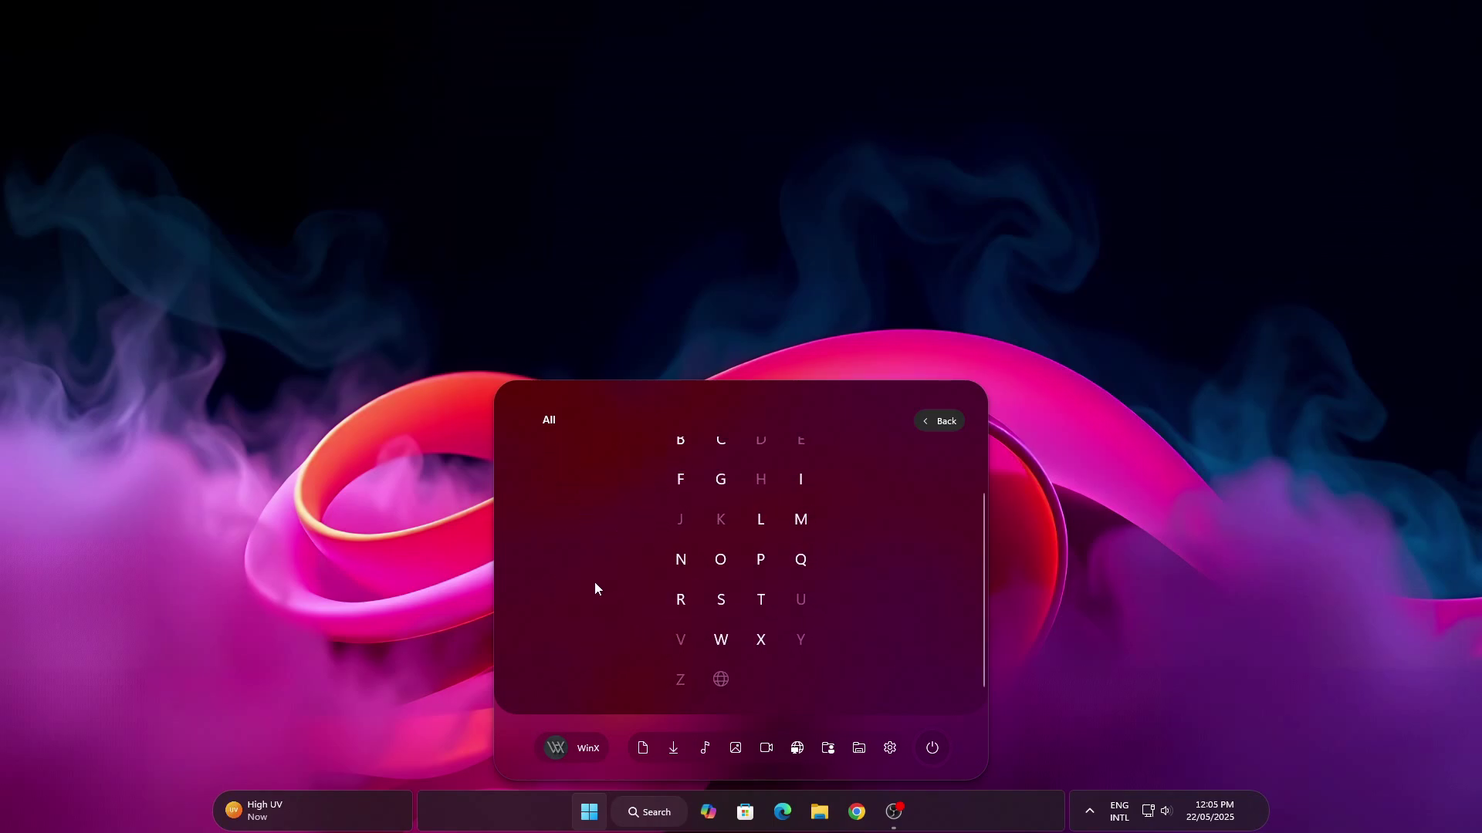
pyautogui.scroll(1, 725, 600)
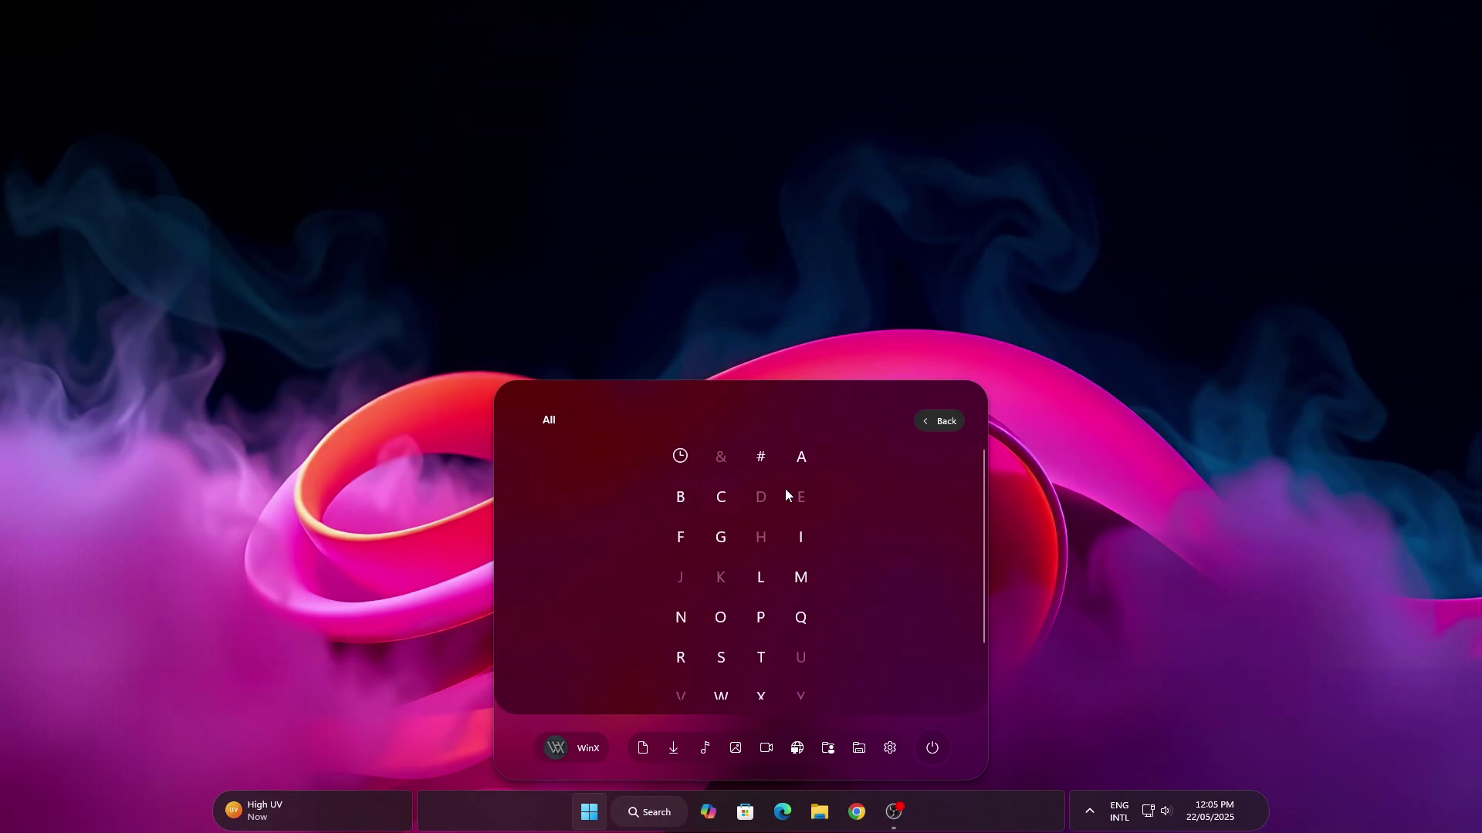
pyautogui.click(929, 420)
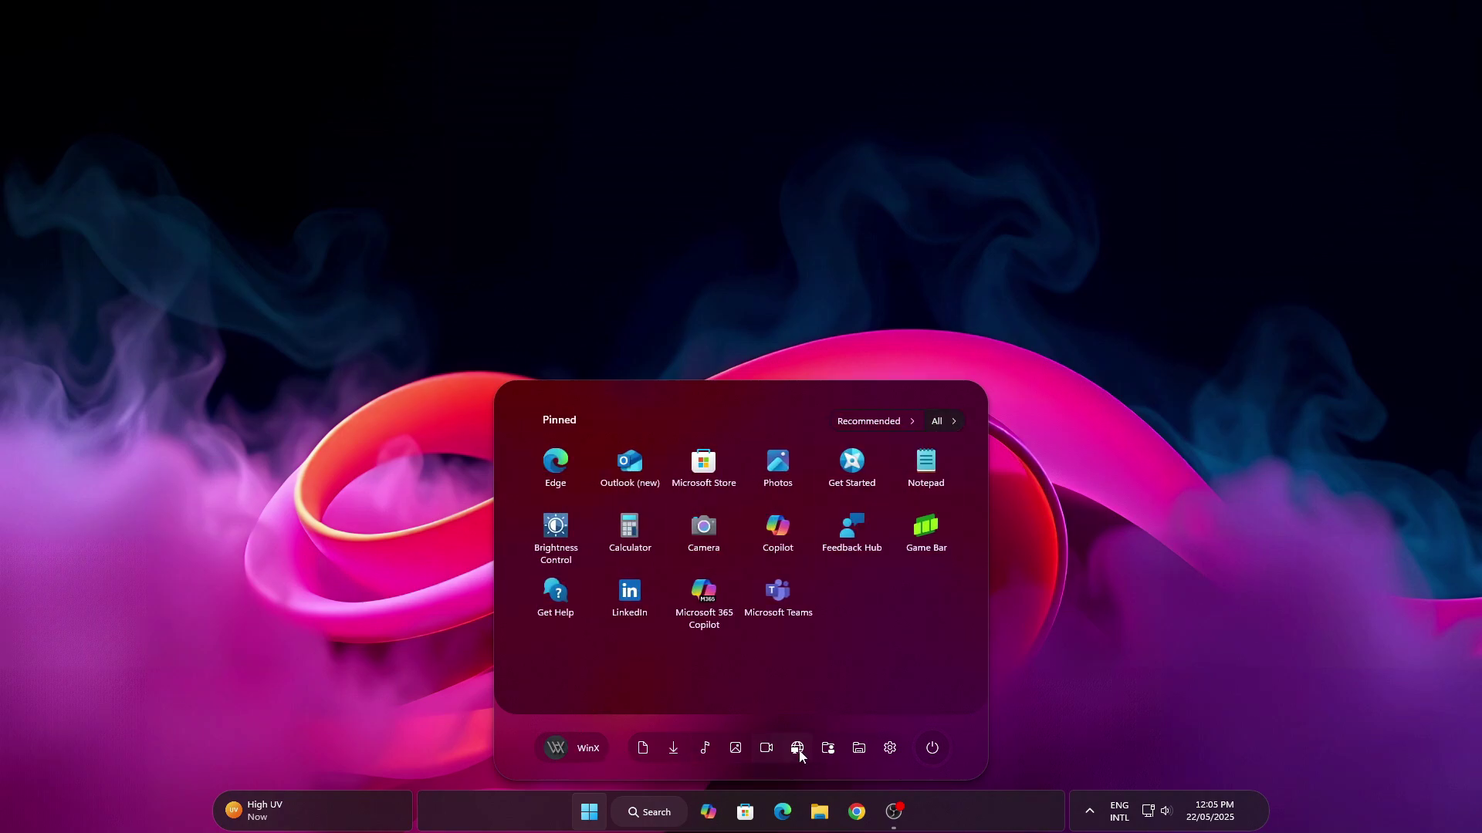
# Look at the power and account options in the Start menu and close it
pyautogui.click(932, 748)
pyautogui.click(932, 748)
pyautogui.click(595, 736)
pyautogui.click(1078, 705)
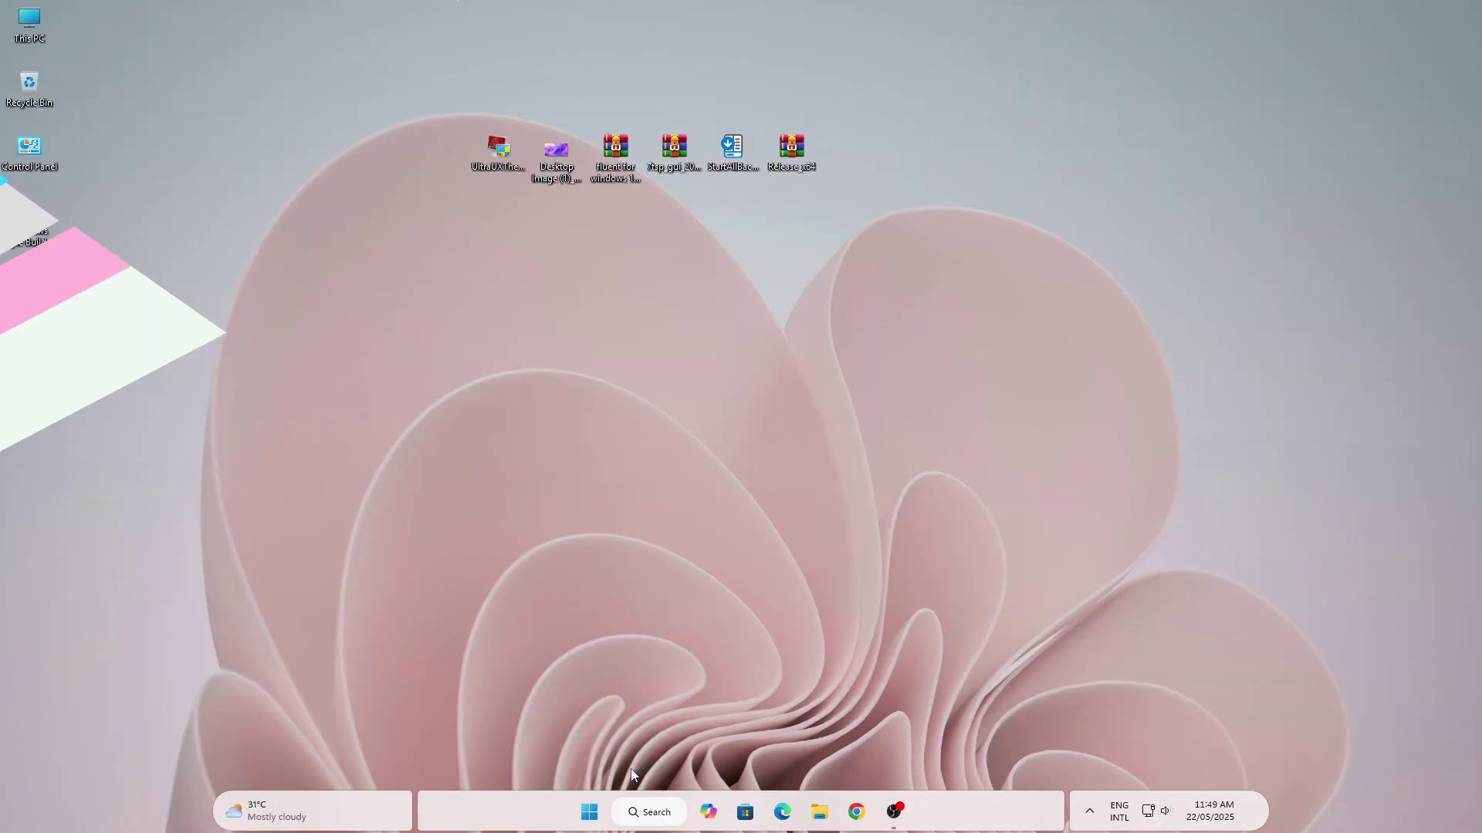
# Search Windows for "Create", open the restore point settings and select the Local Disk (C:) system drive
pyautogui.click(635, 806)
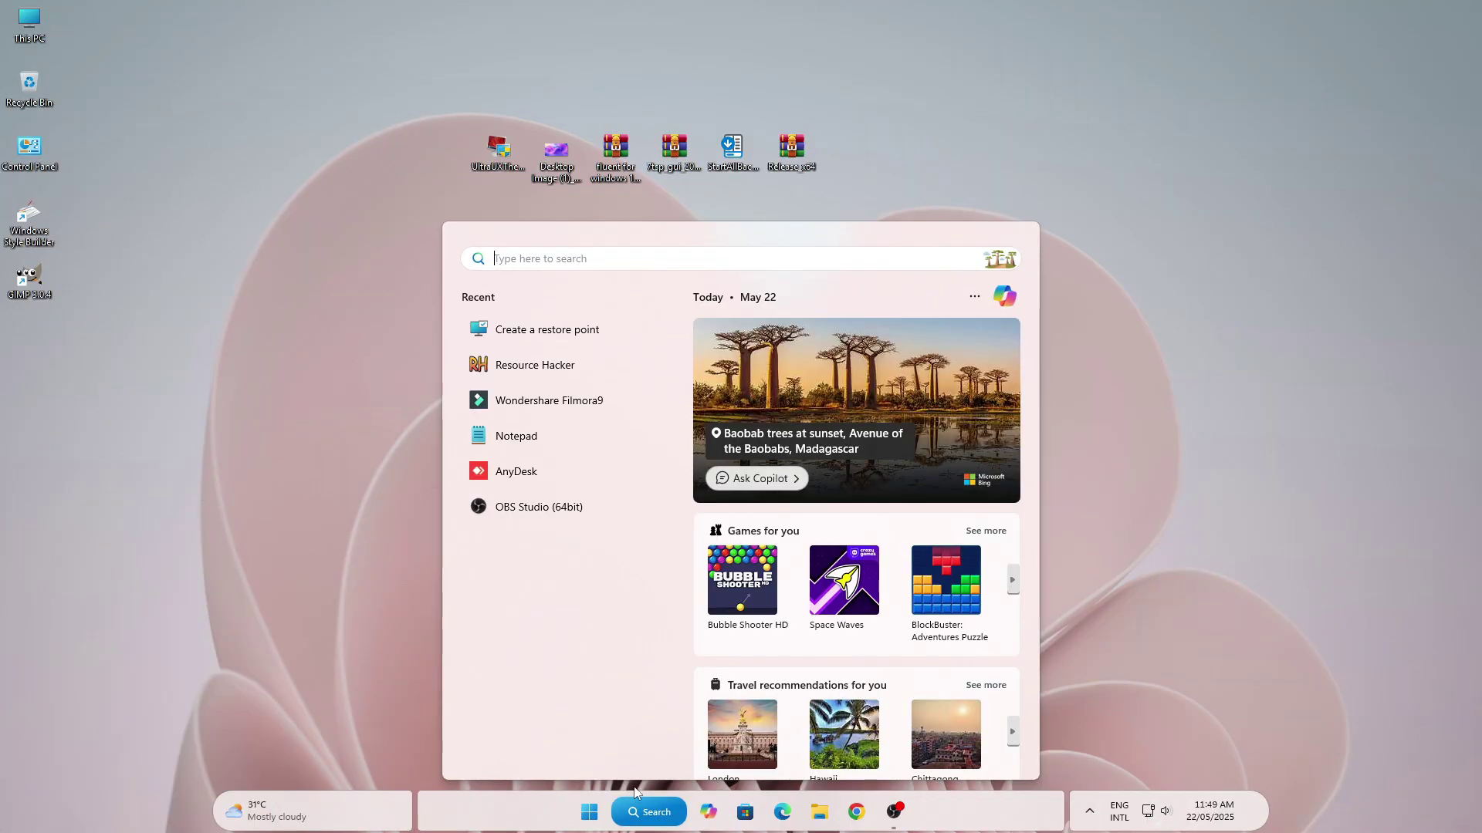
pyautogui.write('Create')
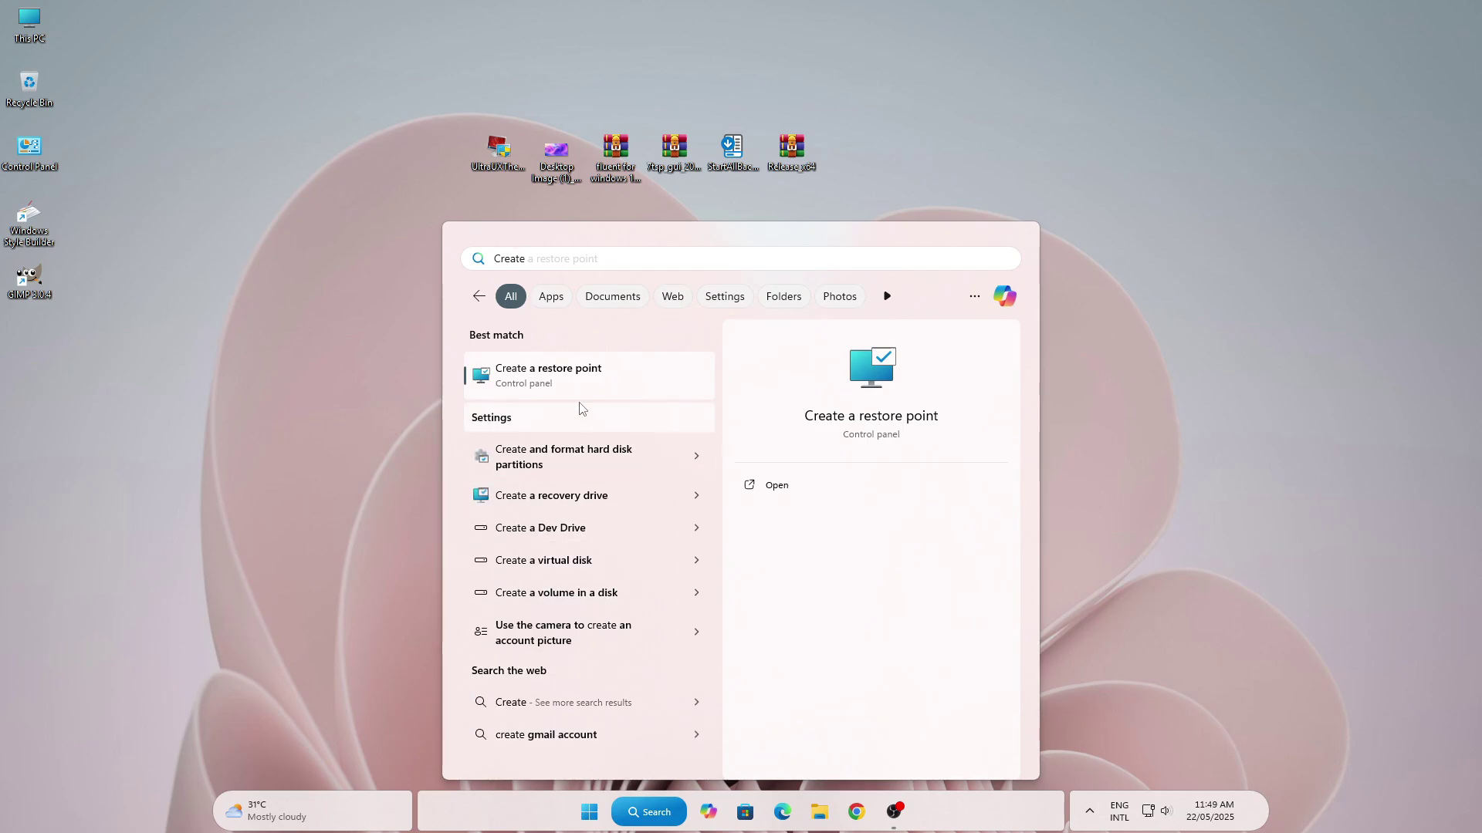
pyautogui.click(548, 369)
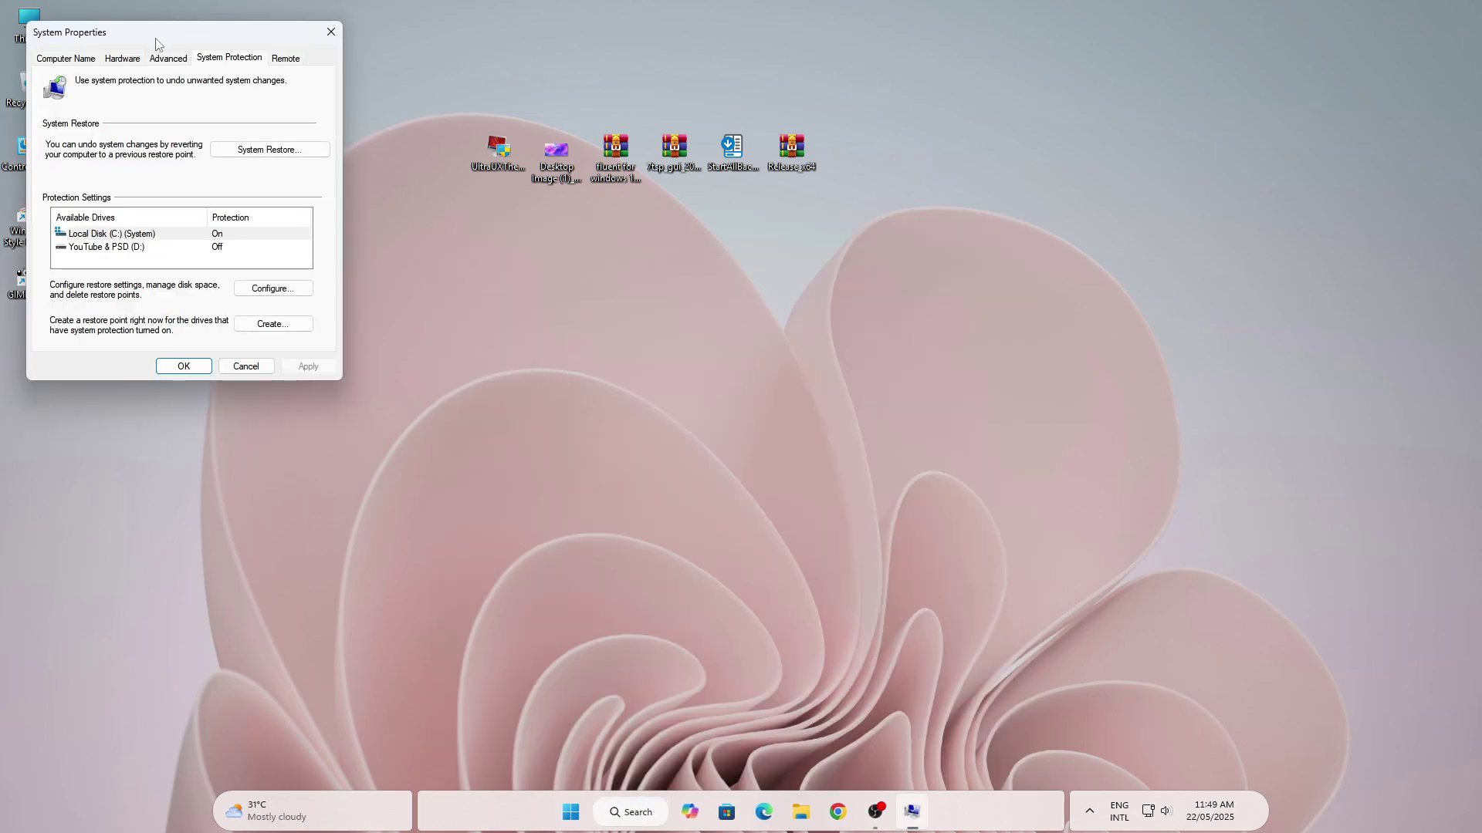
pyautogui.click(696, 366)
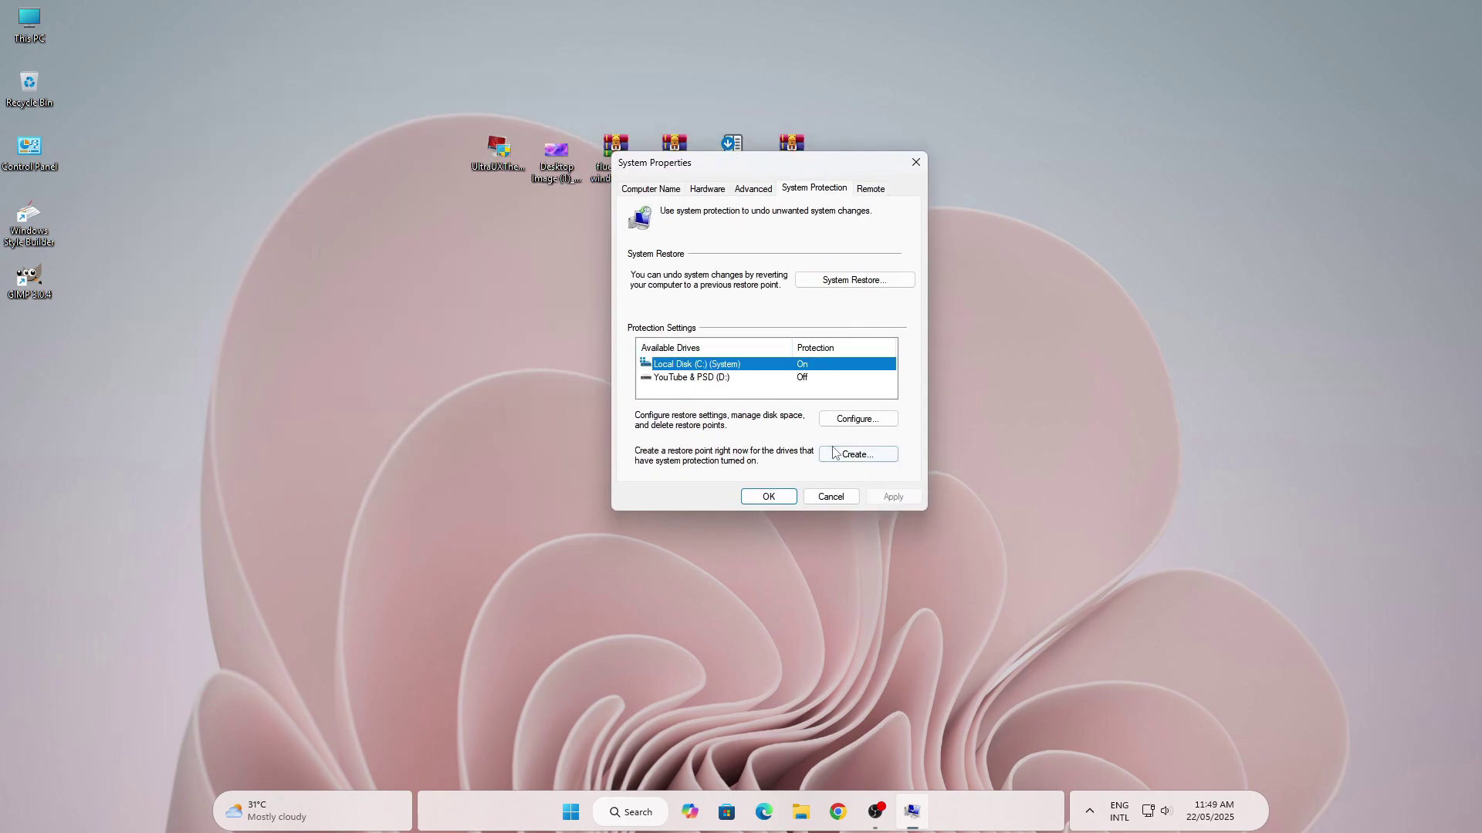
# Create a restore point with the description "Win11" and close System Properties
pyautogui.click(858, 454)
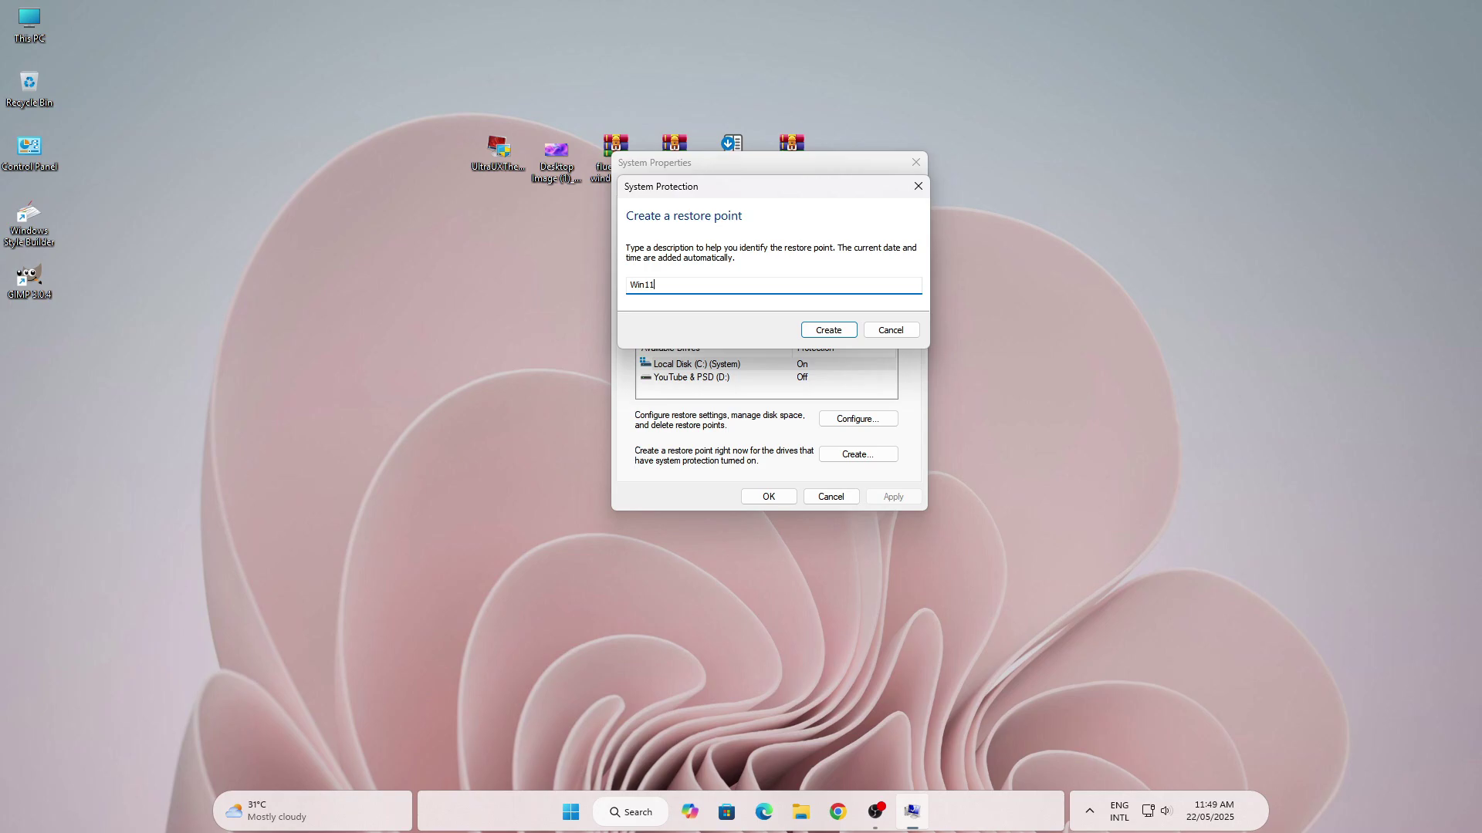
pyautogui.click(835, 327)
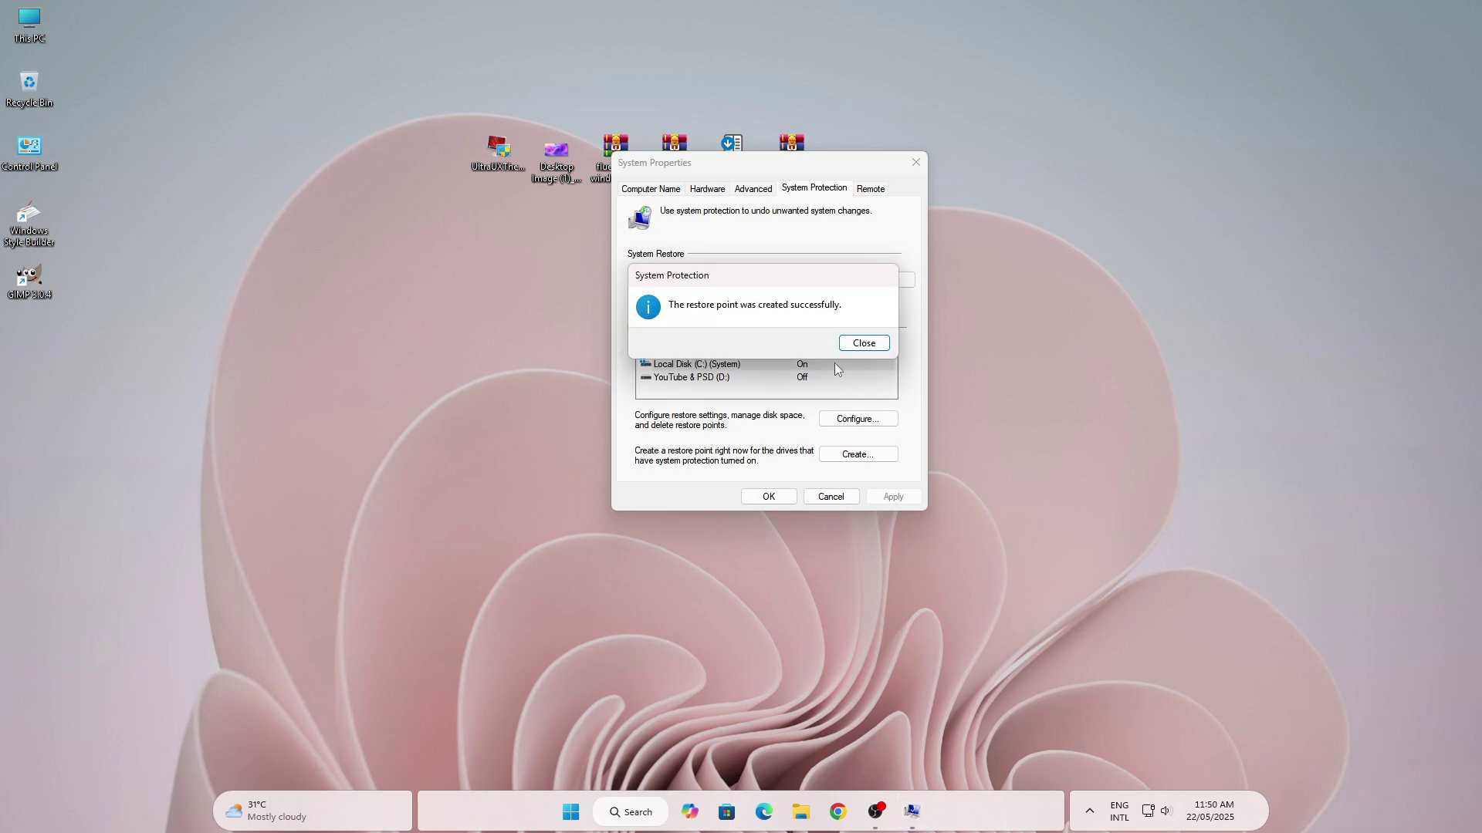
pyautogui.click(860, 342)
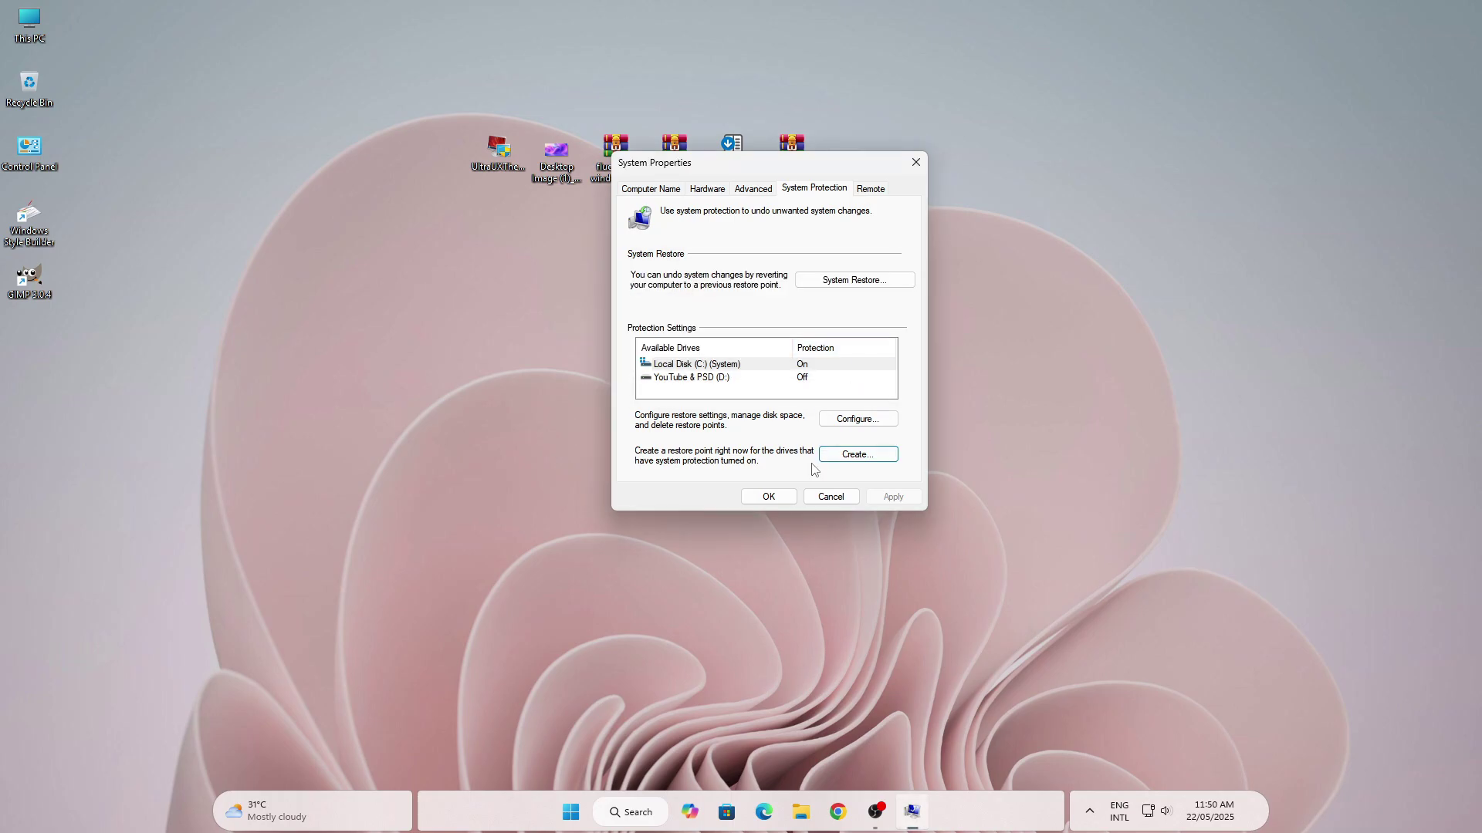
pyautogui.click(772, 498)
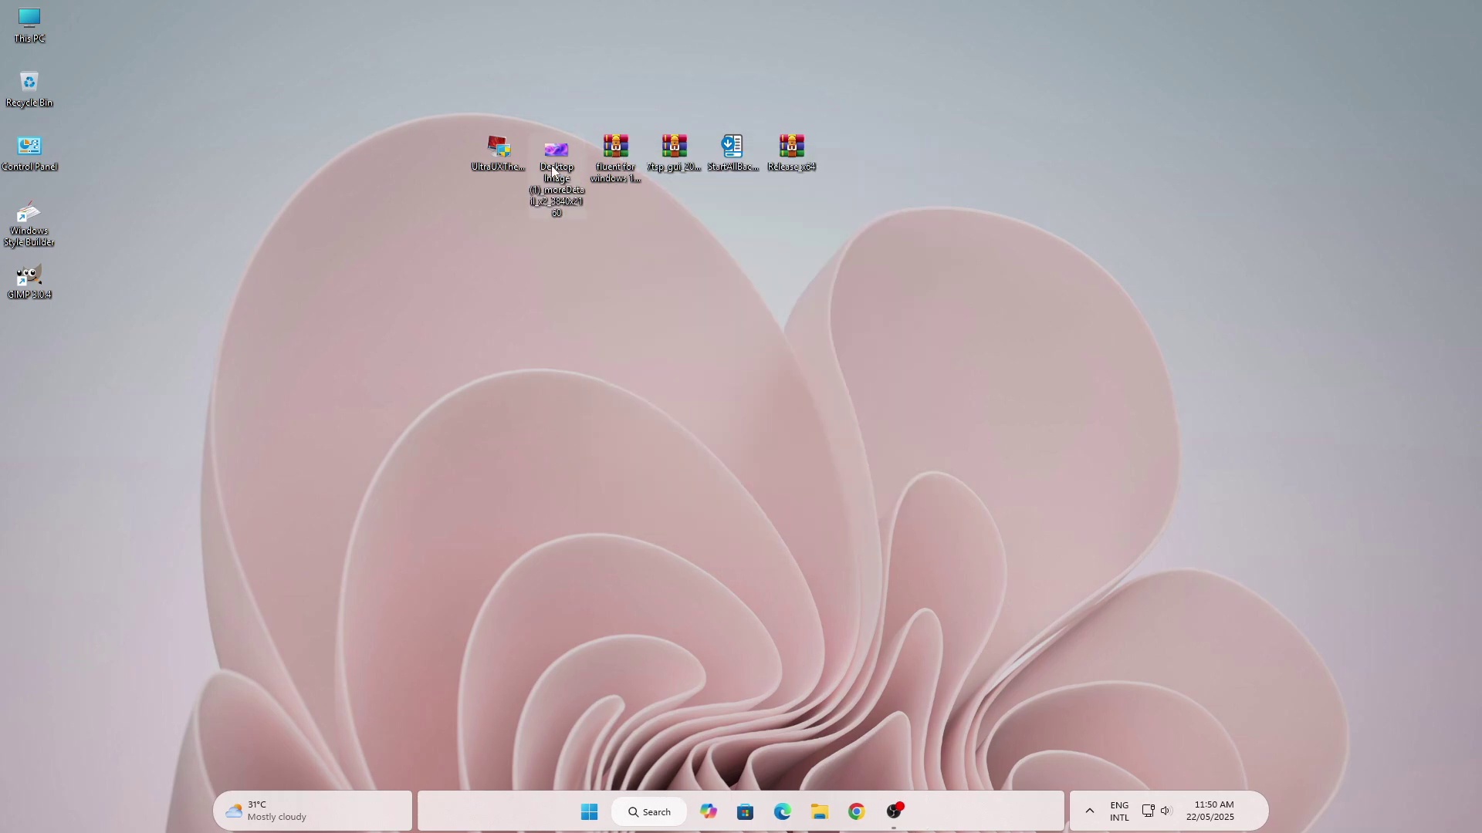
# Set the Desktop Image file on the desktop as the desktop background
pyautogui.rightClick(553, 168)
pyautogui.click(600, 291)
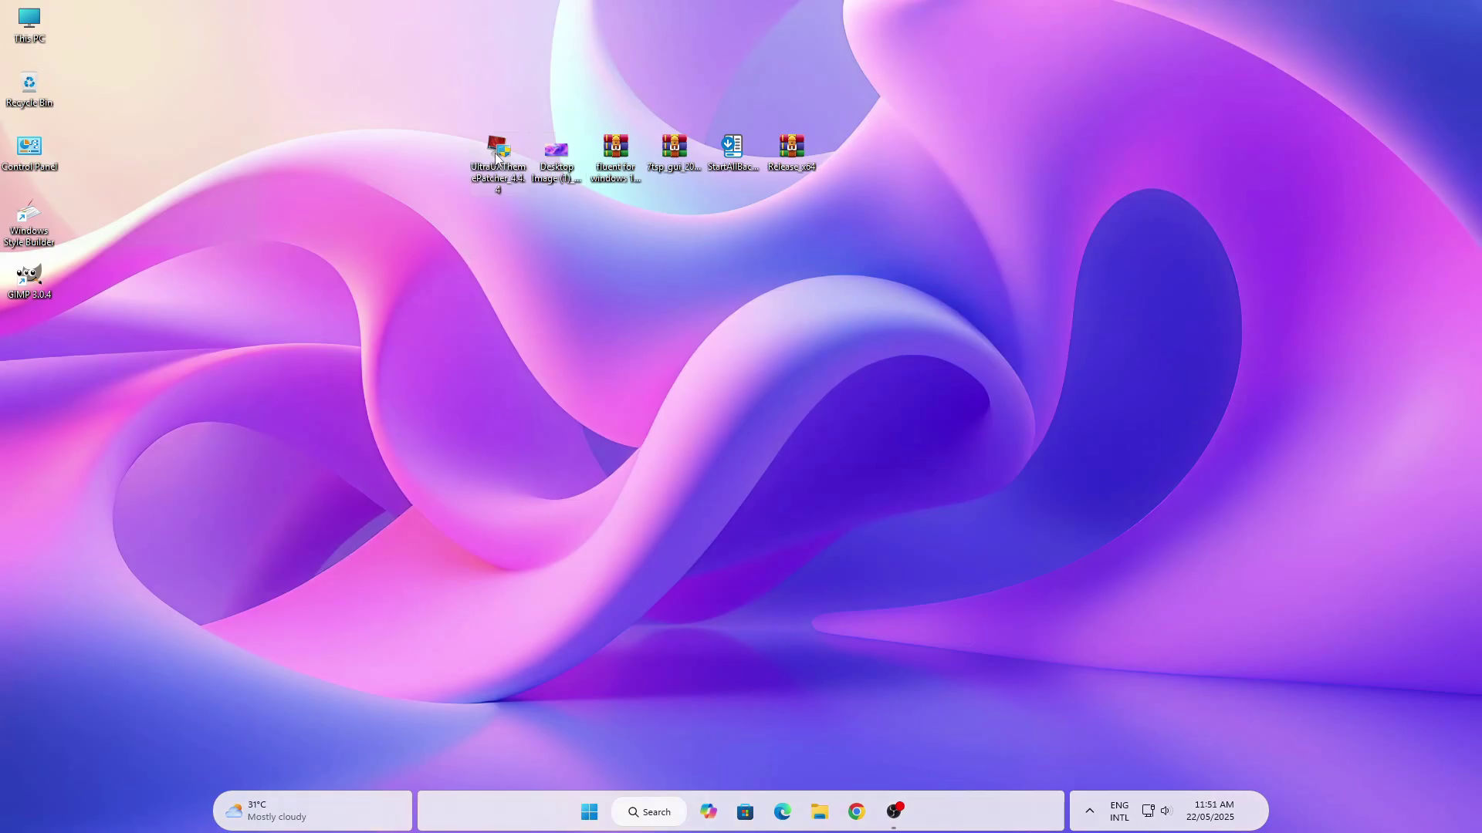
# Run the UltraUXThemePatcher 4.4.4 installer as administrator, accept its license agreement and proceed to the system information page
pyautogui.rightClick(497, 156)
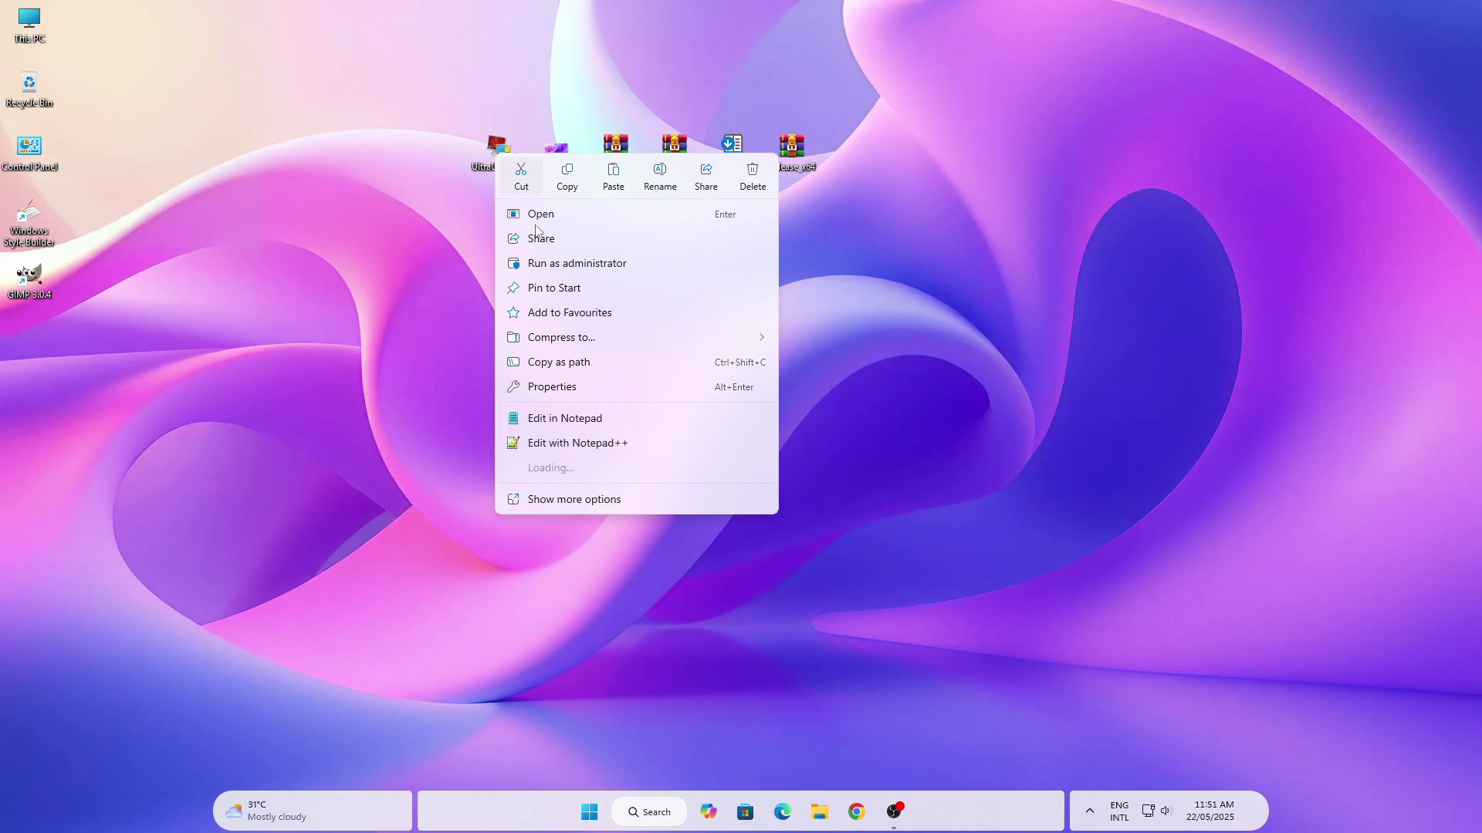
pyautogui.click(541, 263)
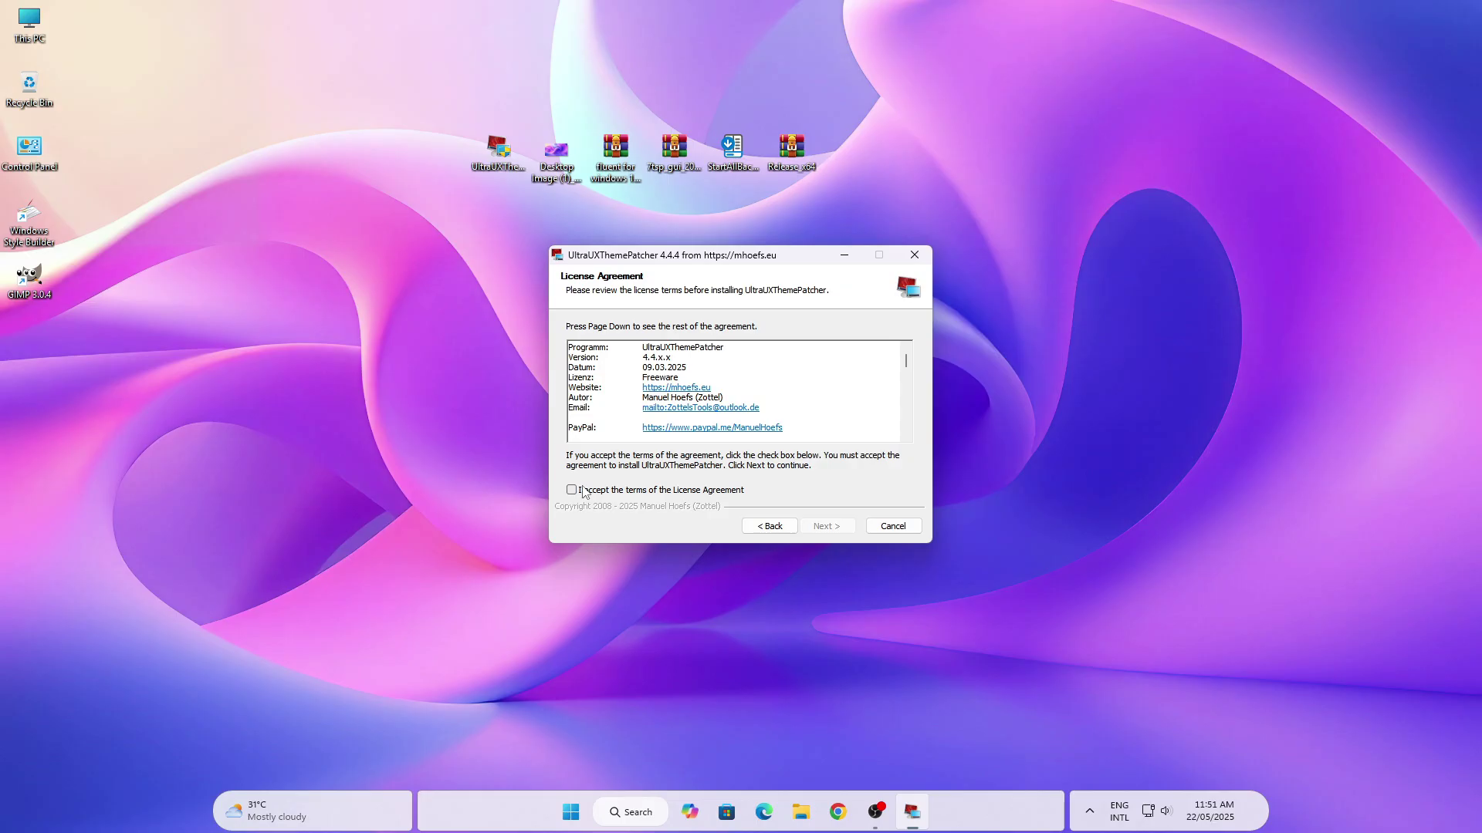
pyautogui.click(572, 491)
pyautogui.click(821, 526)
pyautogui.click(821, 527)
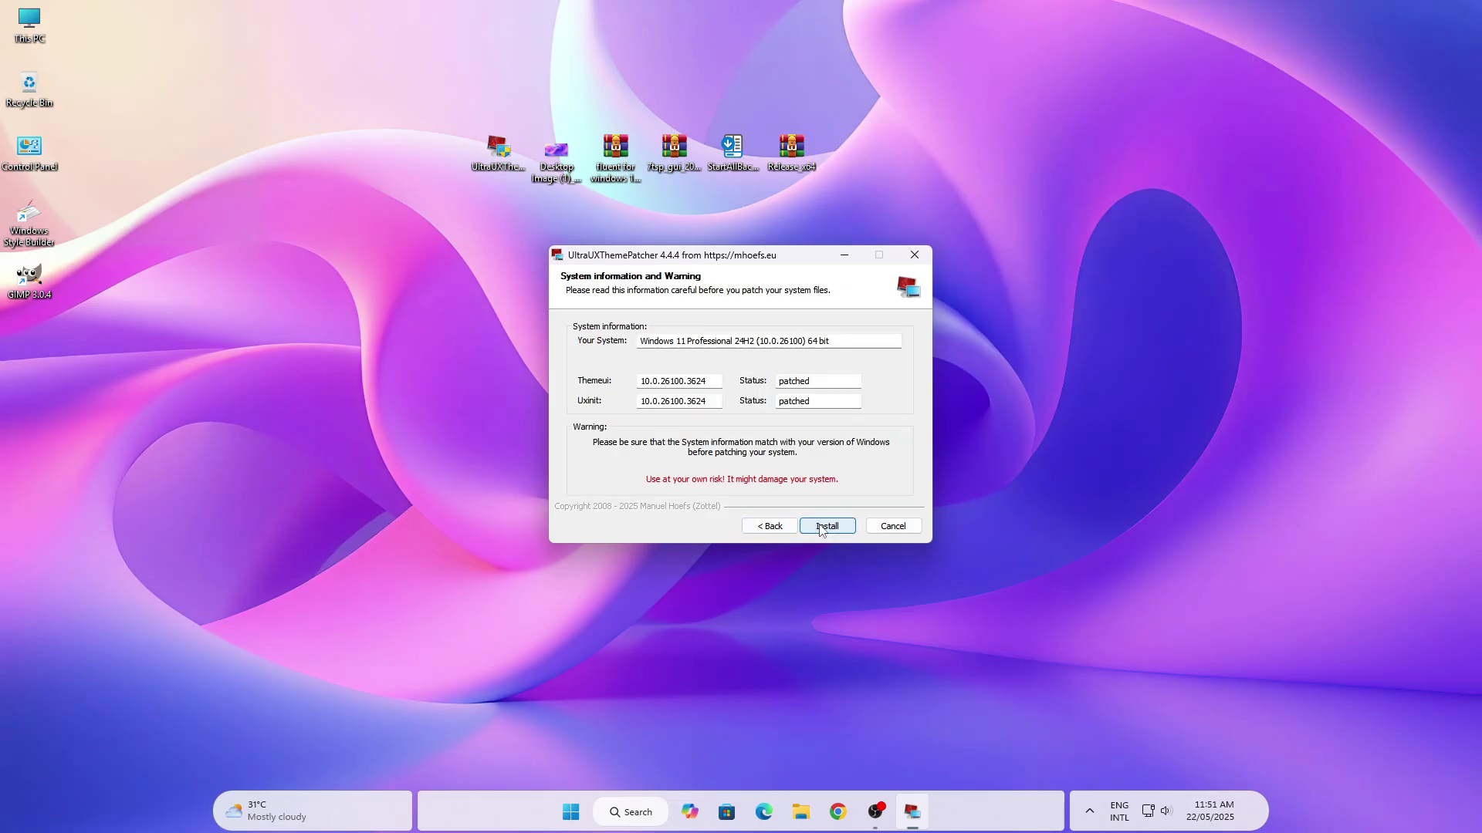
# Install UltraUXThemePatcher, pass the donation page and finish the setup wizard
pyautogui.click(826, 526)
pyautogui.click(838, 527)
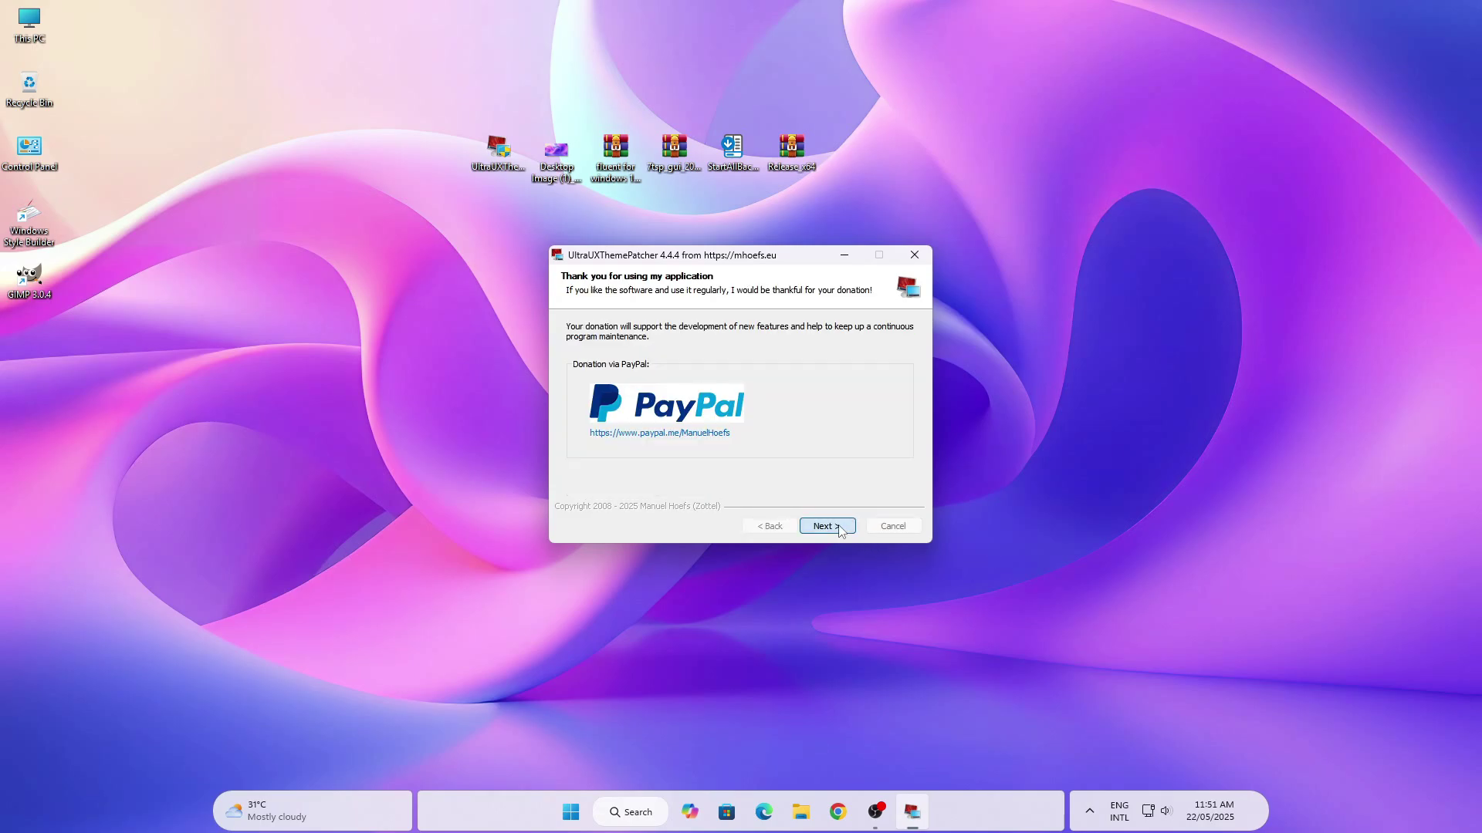
pyautogui.click(839, 528)
pyautogui.click(839, 527)
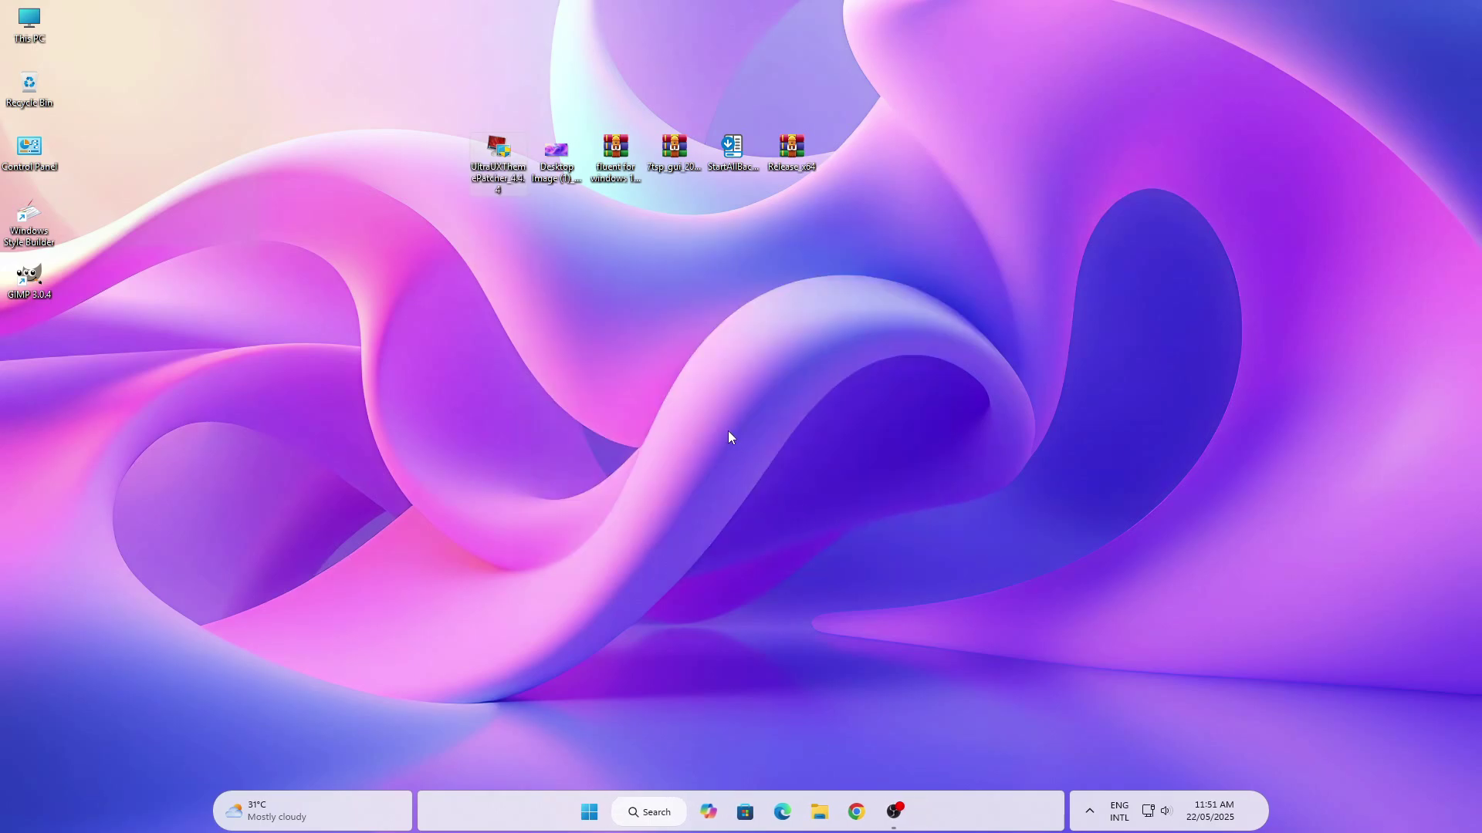
# Extract the "fluent for windows 10 by VIN STAR" archive into its own folder on the desktop
pyautogui.rightClick(616, 161)
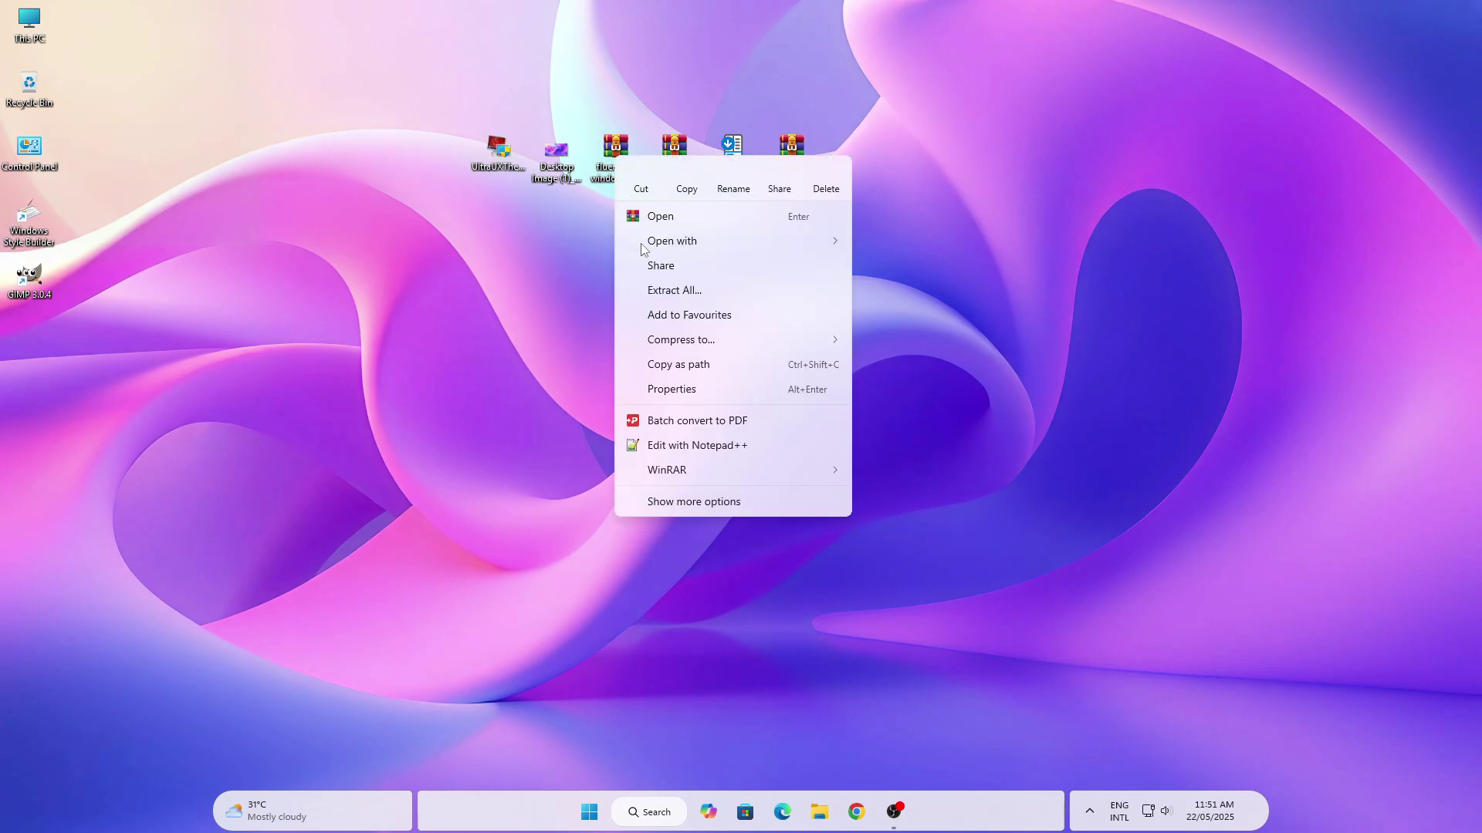
pyautogui.click(658, 292)
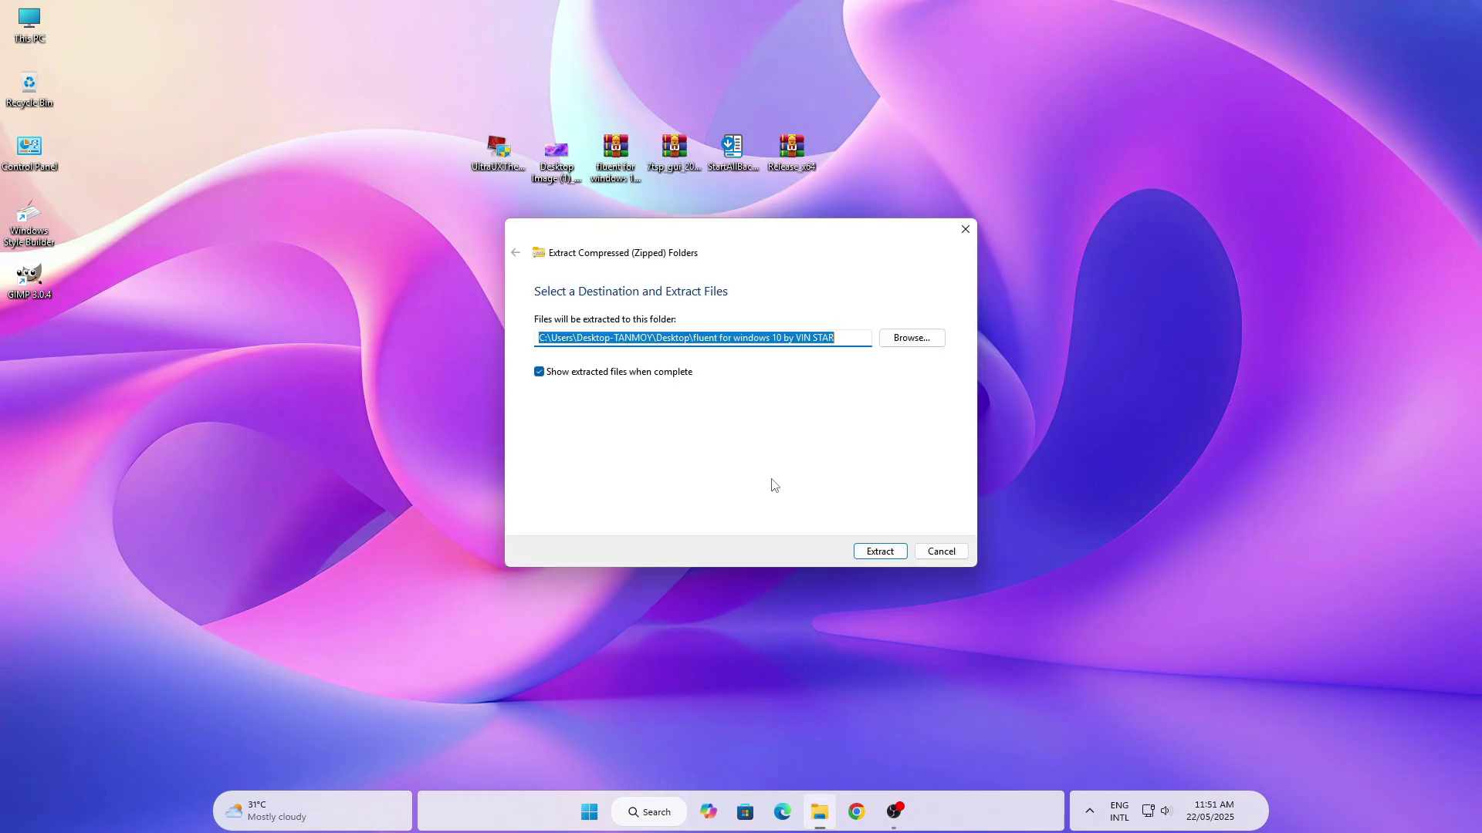
pyautogui.click(880, 552)
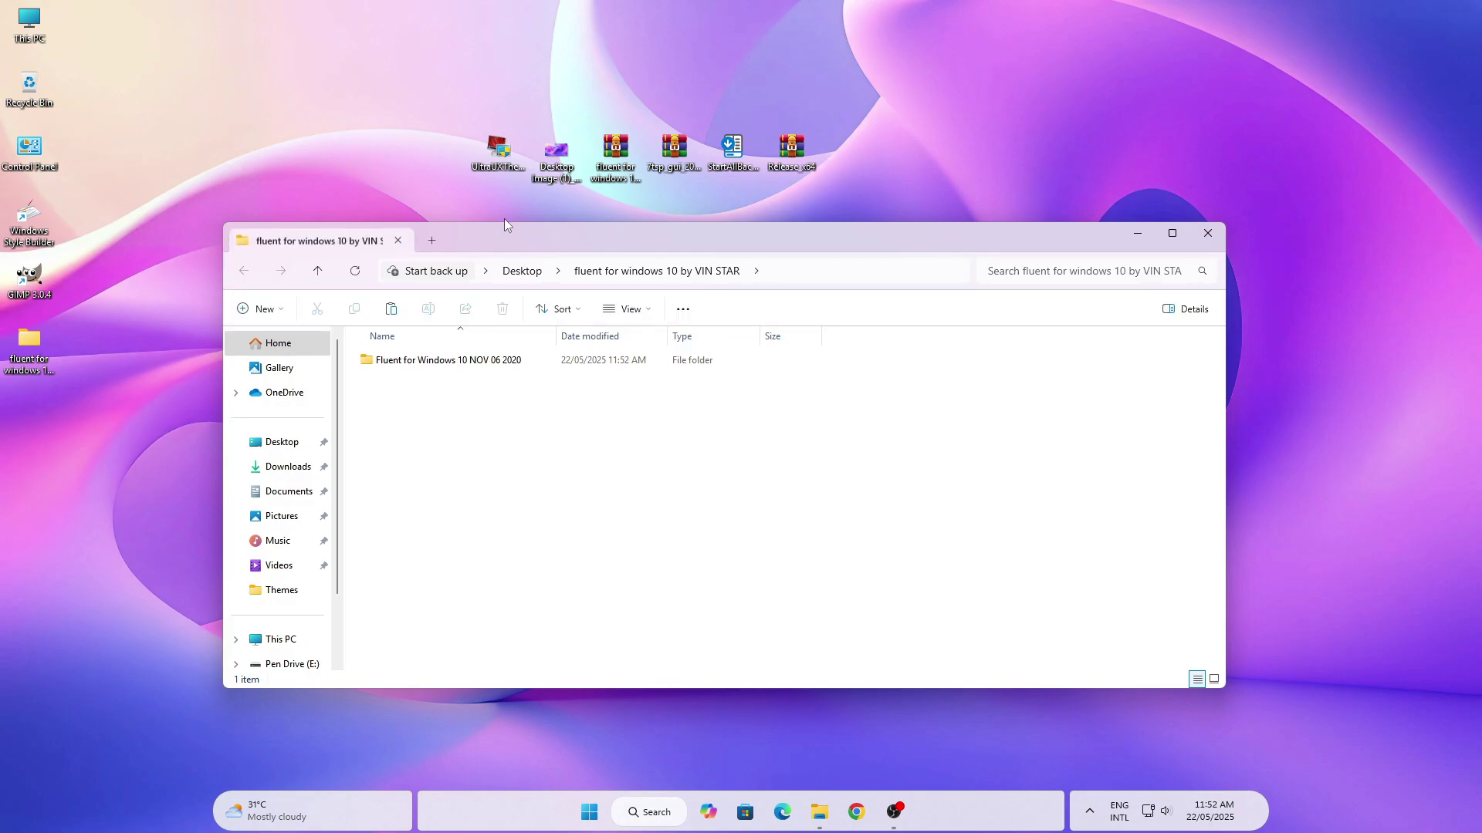
# Open the Themes folder inside "Fluent for Windows 10 NOV 06 2020" and copy the Fluent folder and all its theme files
pyautogui.rightClick(467, 359)
pyautogui.click(524, 395)
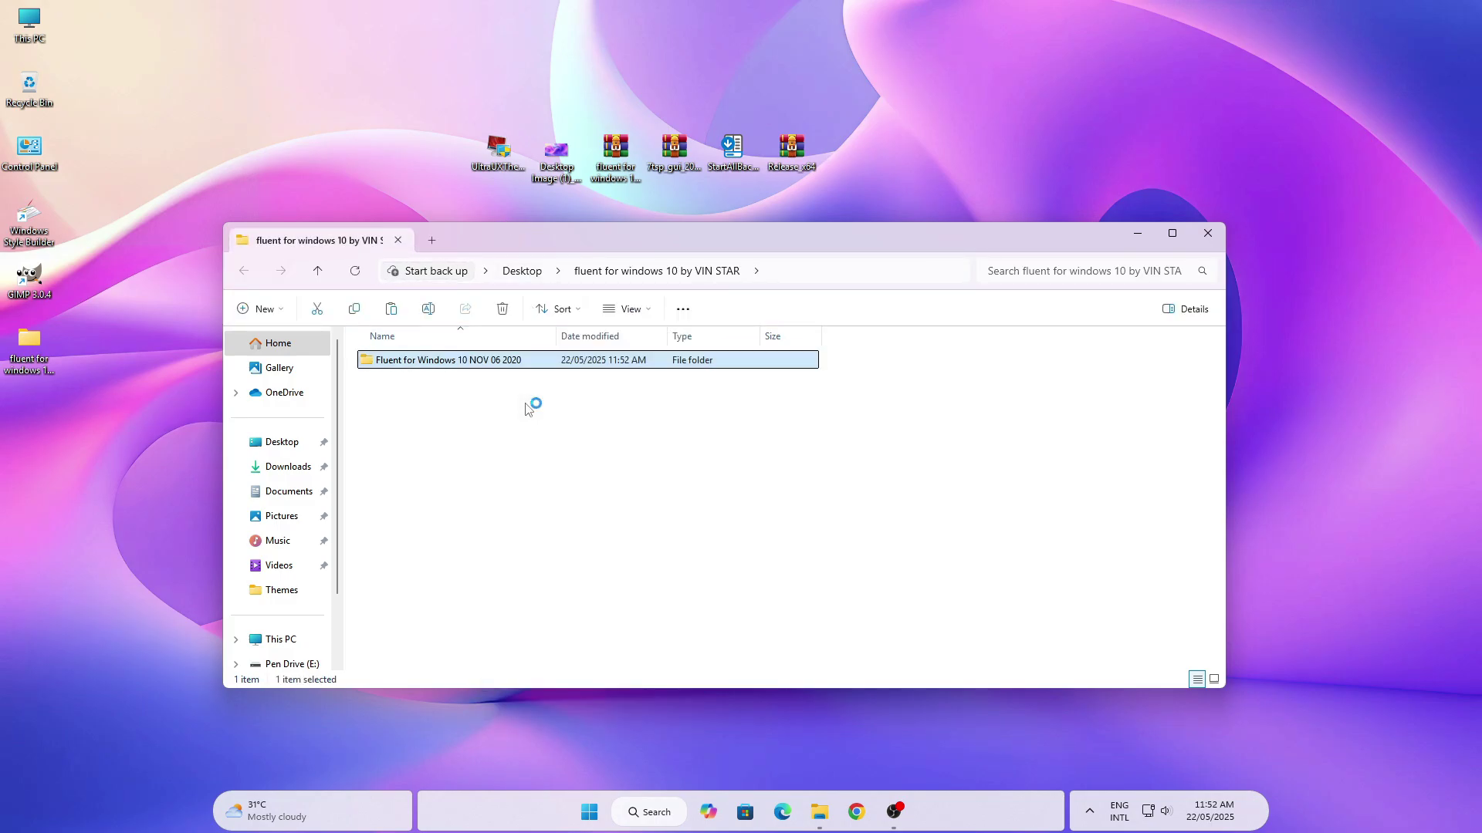
pyautogui.rightClick(497, 472)
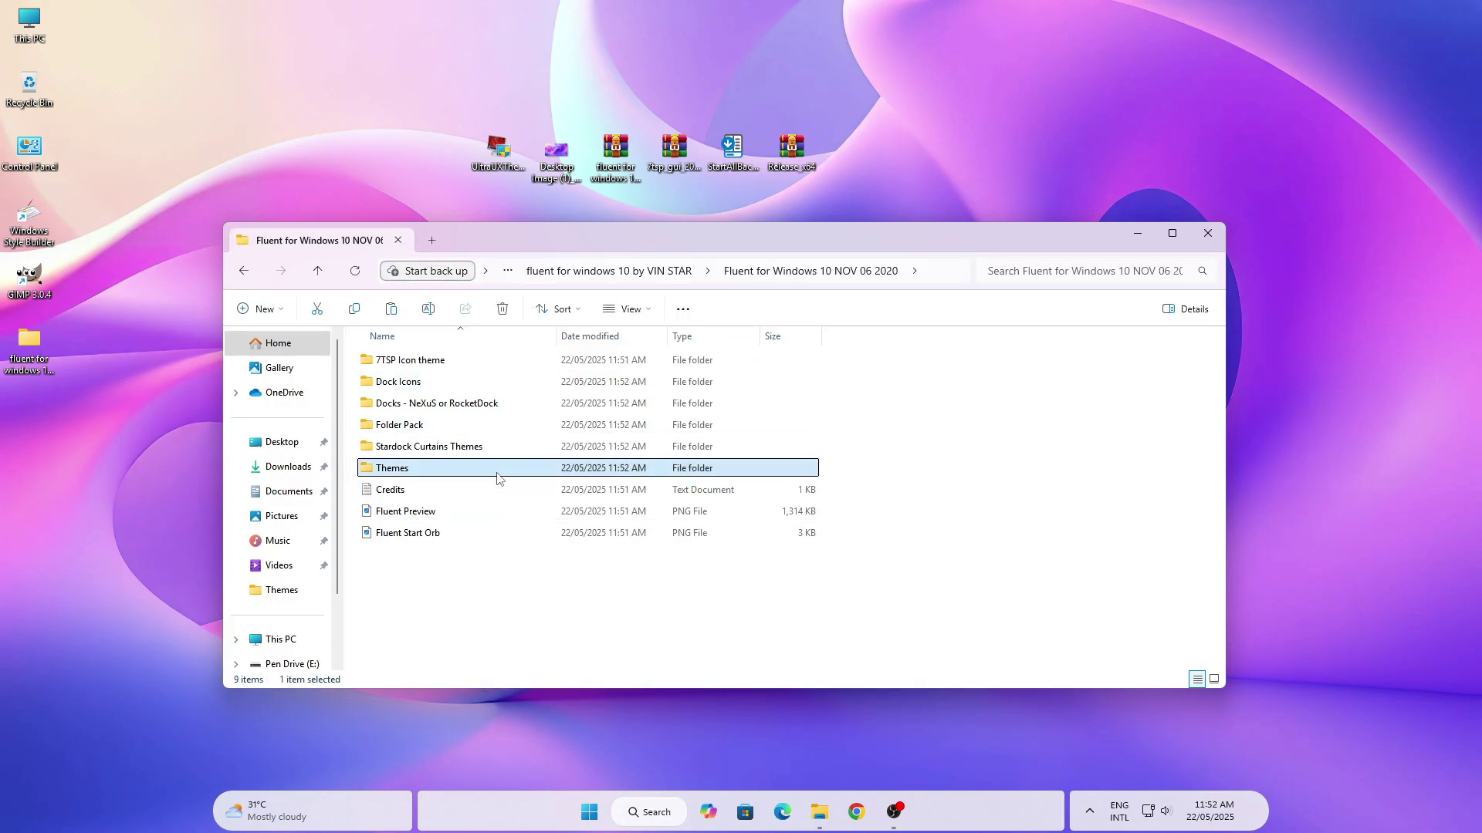
pyautogui.click(560, 221)
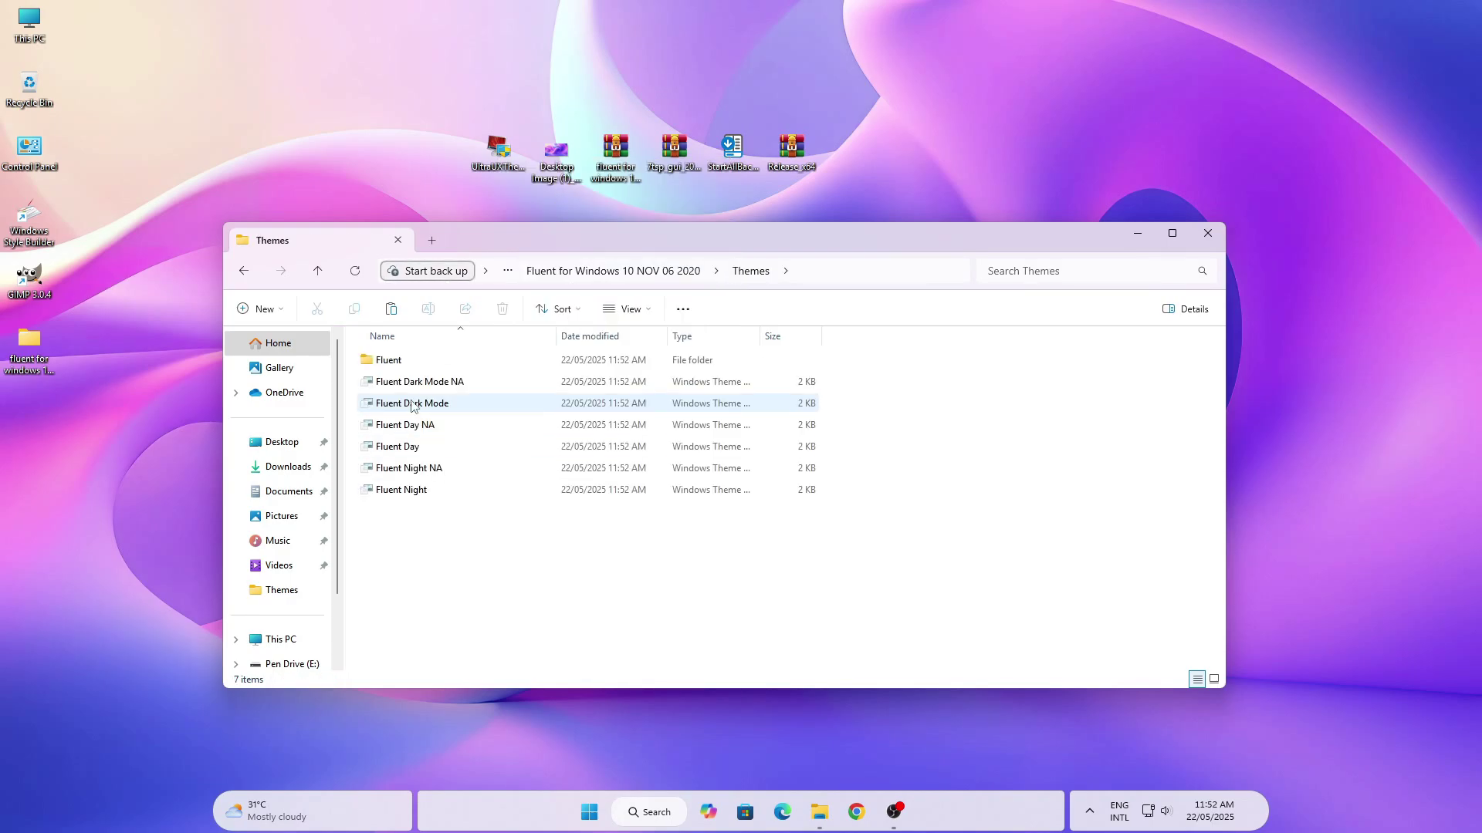
pyautogui.hotkey('ctrl', 'a')
pyautogui.rightClick(399, 407)
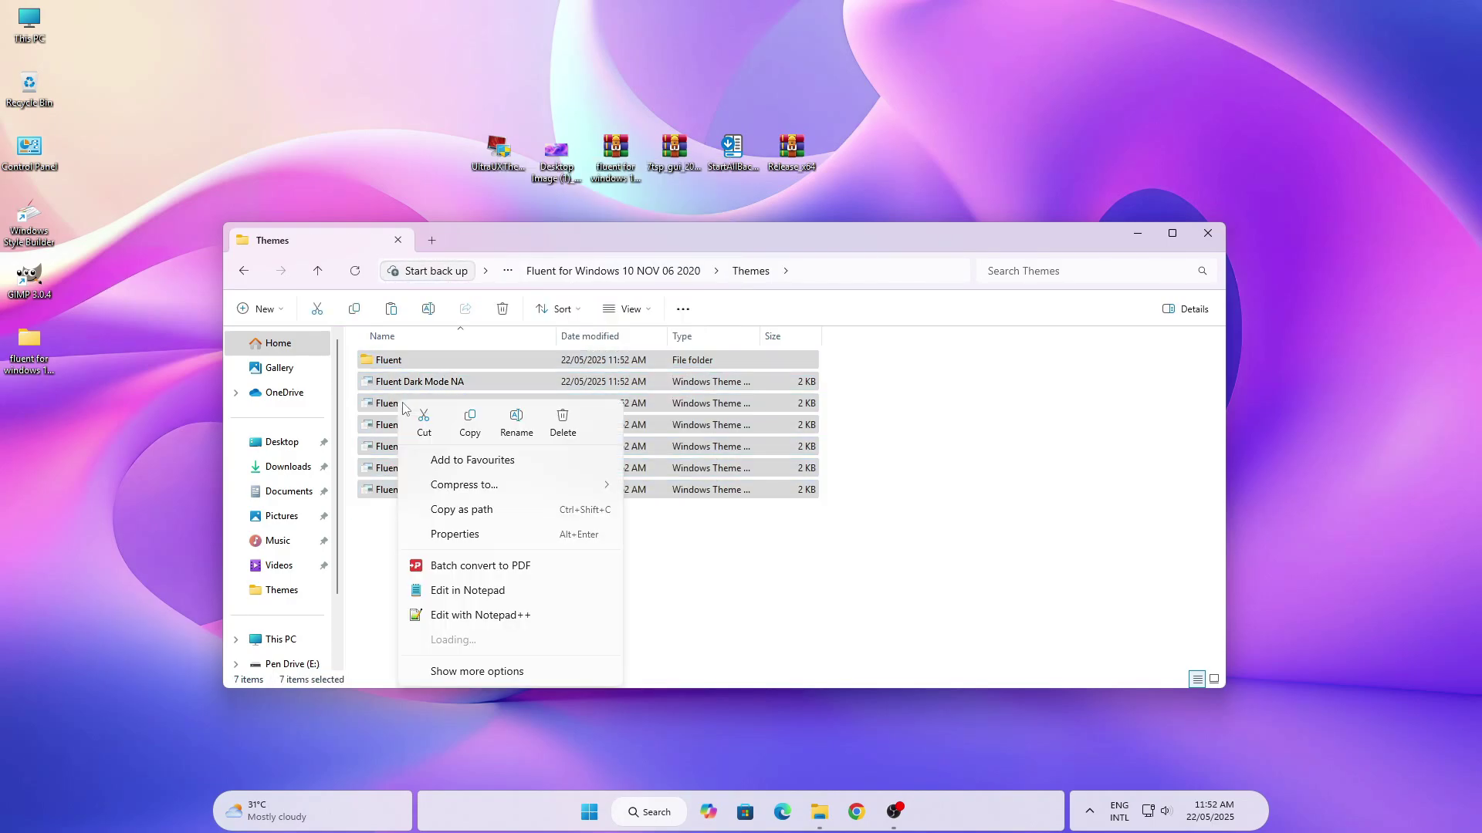
pyautogui.click(473, 422)
# Open the Windows folder on Local Disk (C:) through This PC
pyautogui.click(17, 16)
pyautogui.rightClick(17, 16)
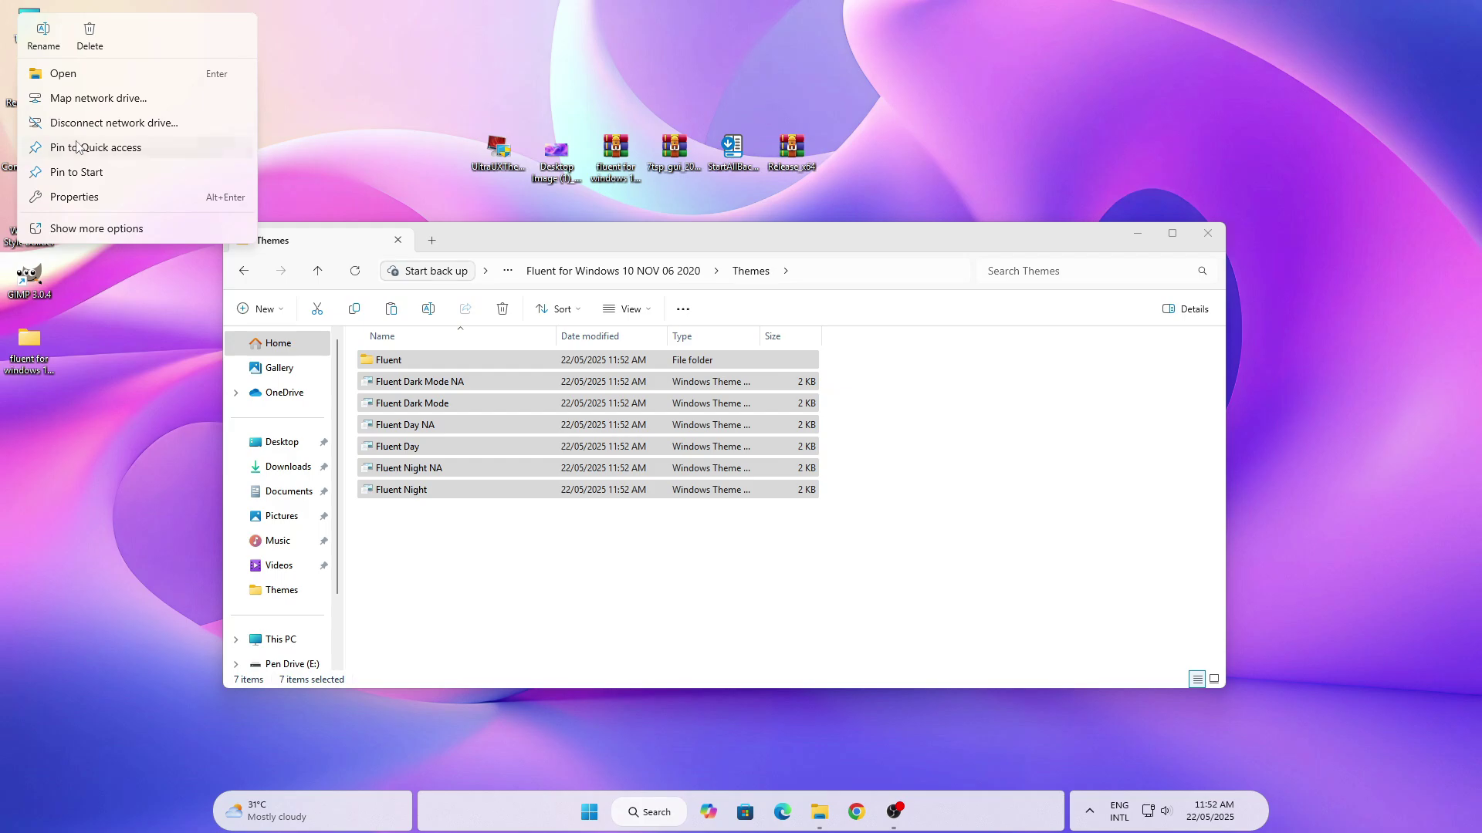
pyautogui.click(58, 71)
pyautogui.rightClick(415, 394)
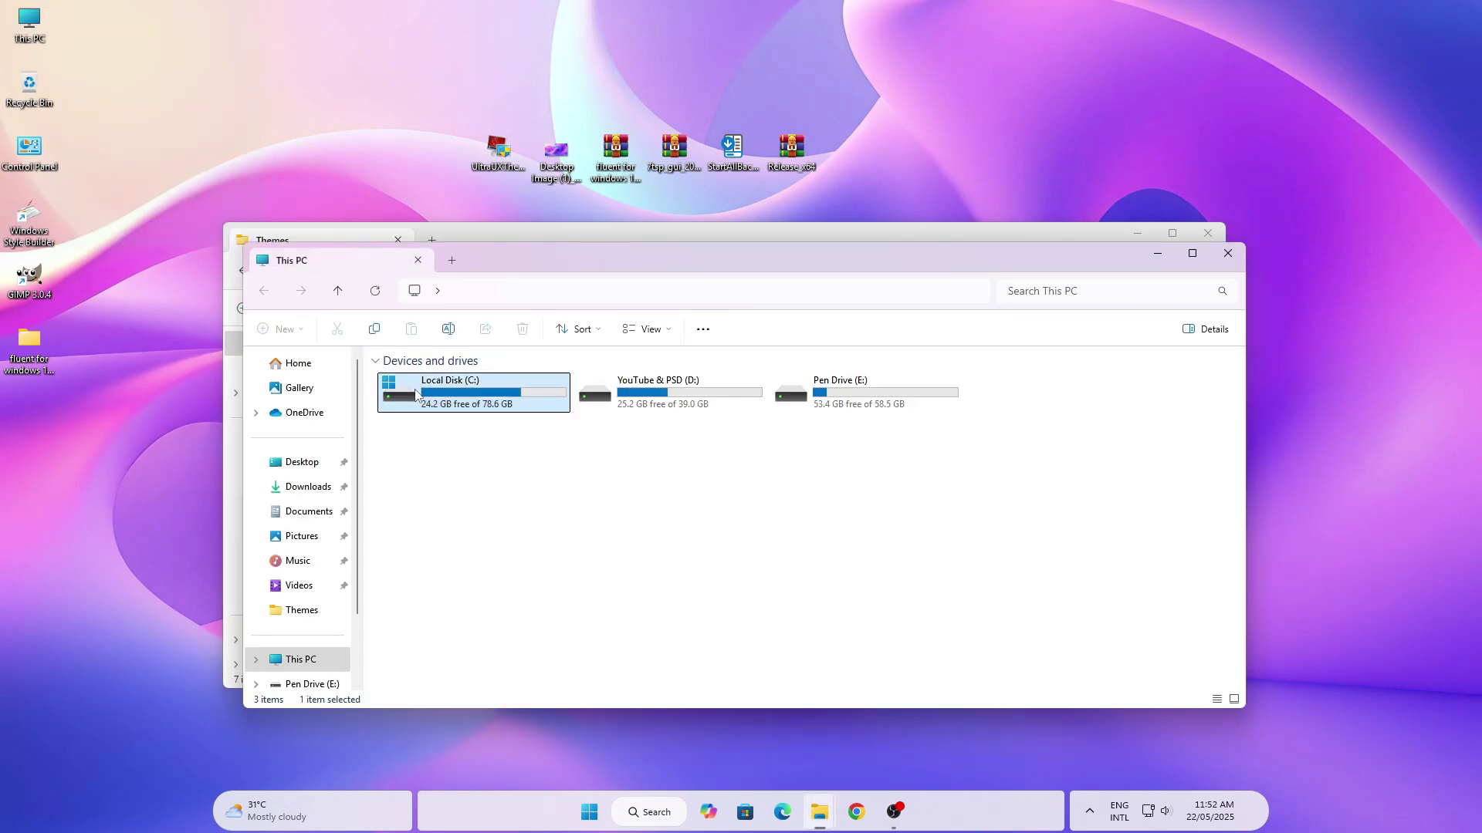
pyautogui.click(483, 456)
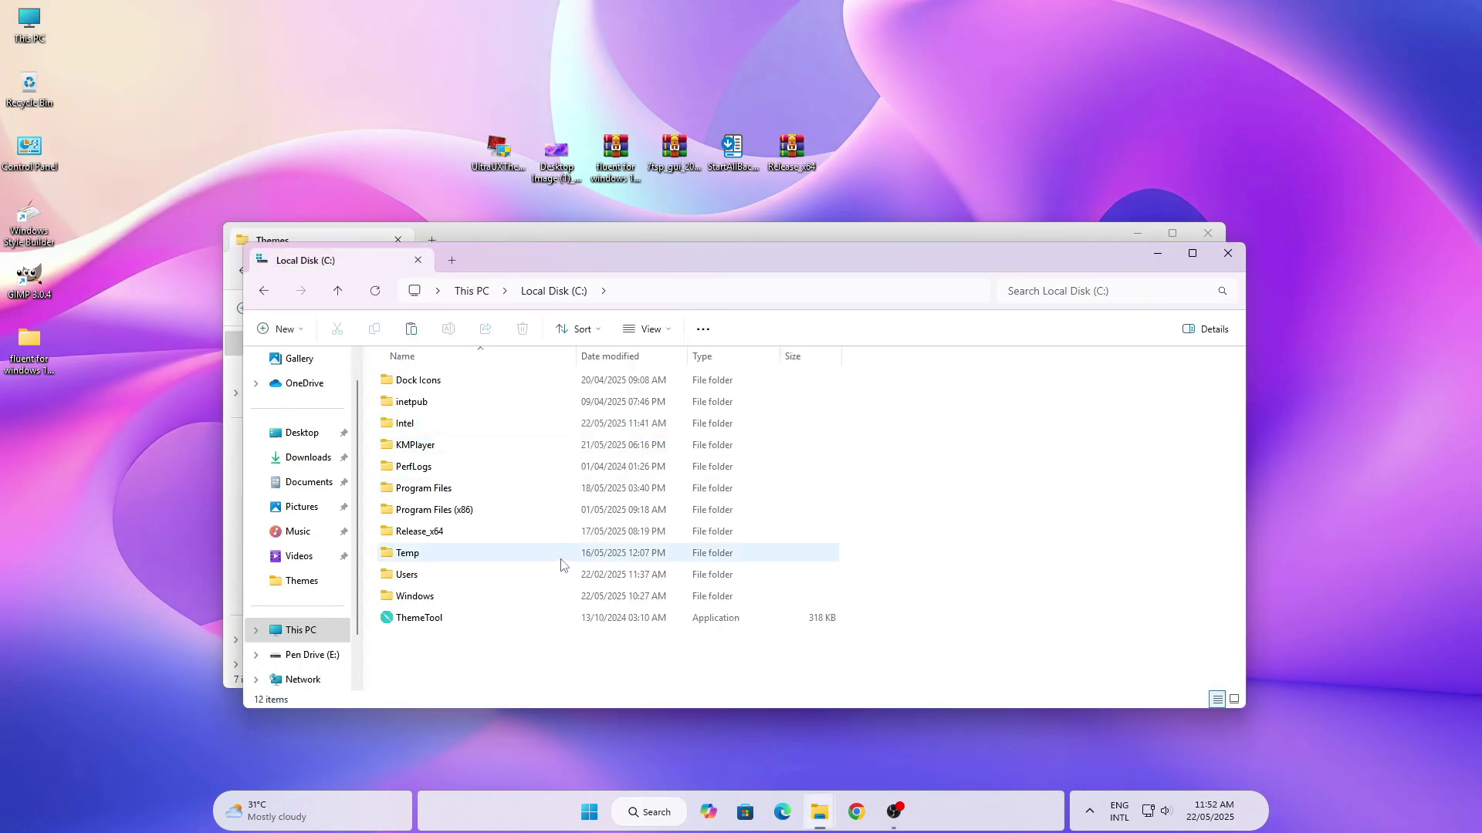
pyautogui.rightClick(524, 599)
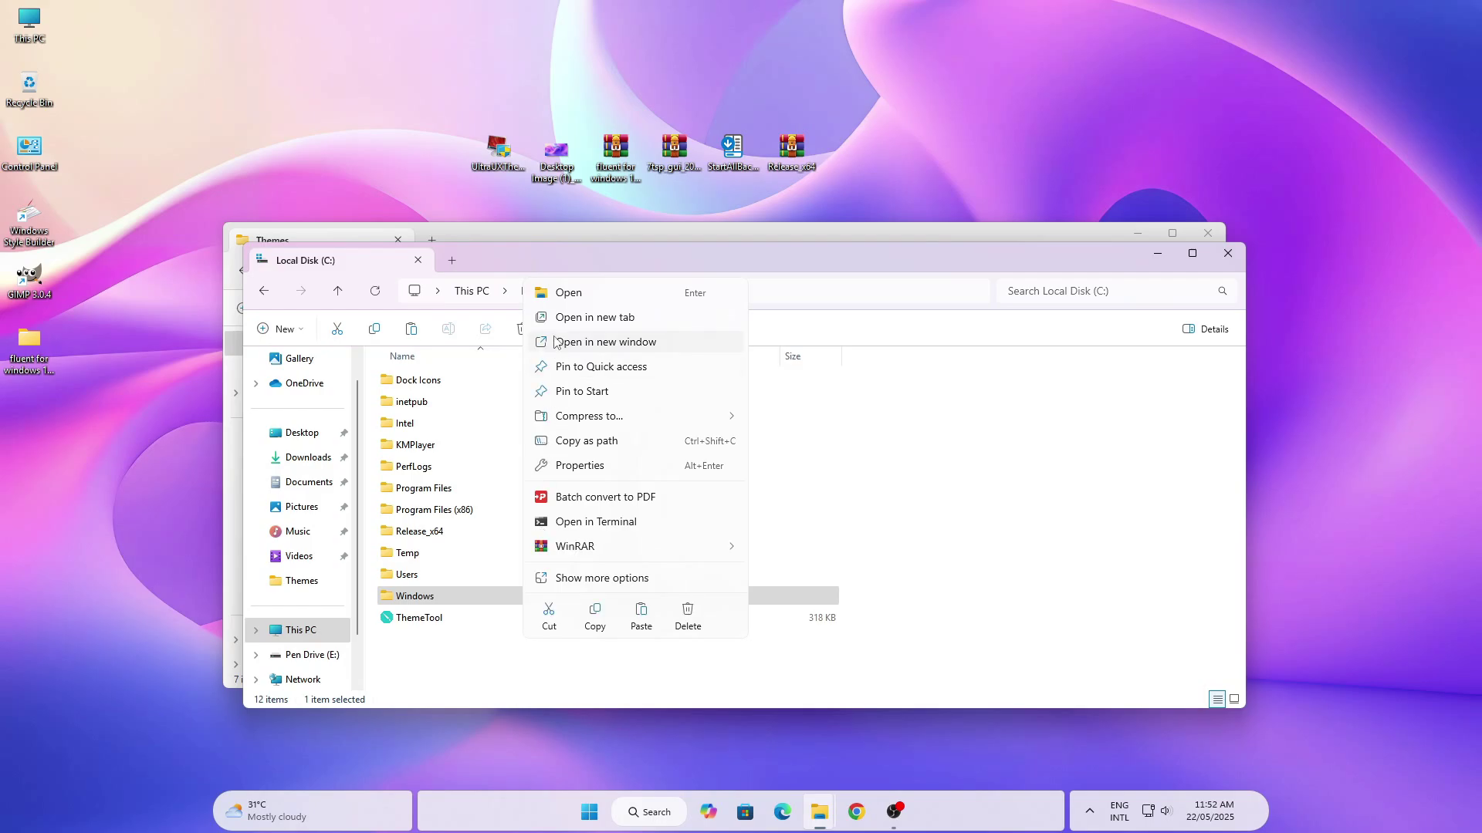
pyautogui.click(564, 294)
# Open the Themes folder under Resources in the Windows folder
pyautogui.click(519, 554)
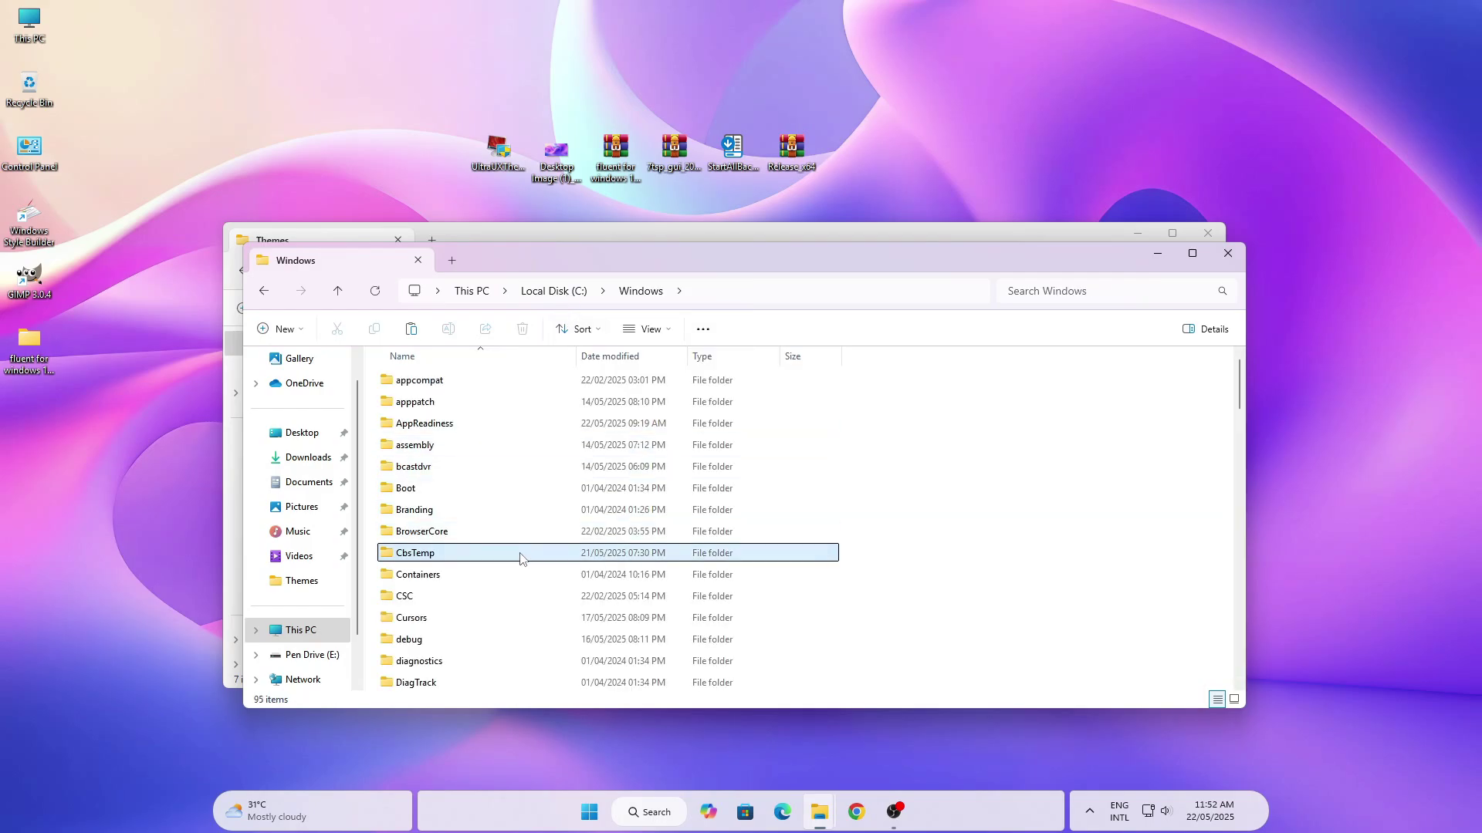
pyautogui.press('r')
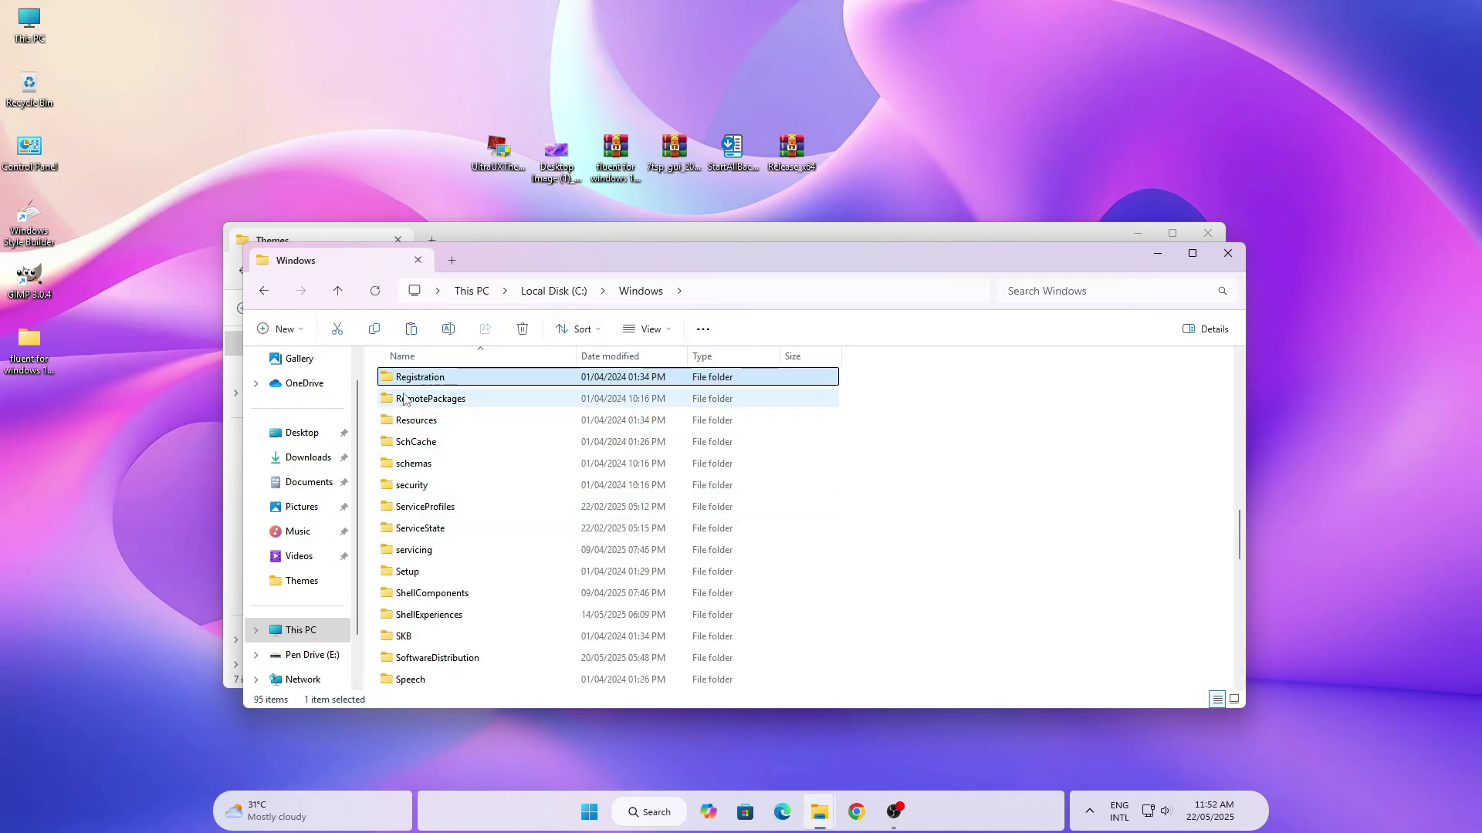
pyautogui.click(410, 421)
pyautogui.rightClick(456, 432)
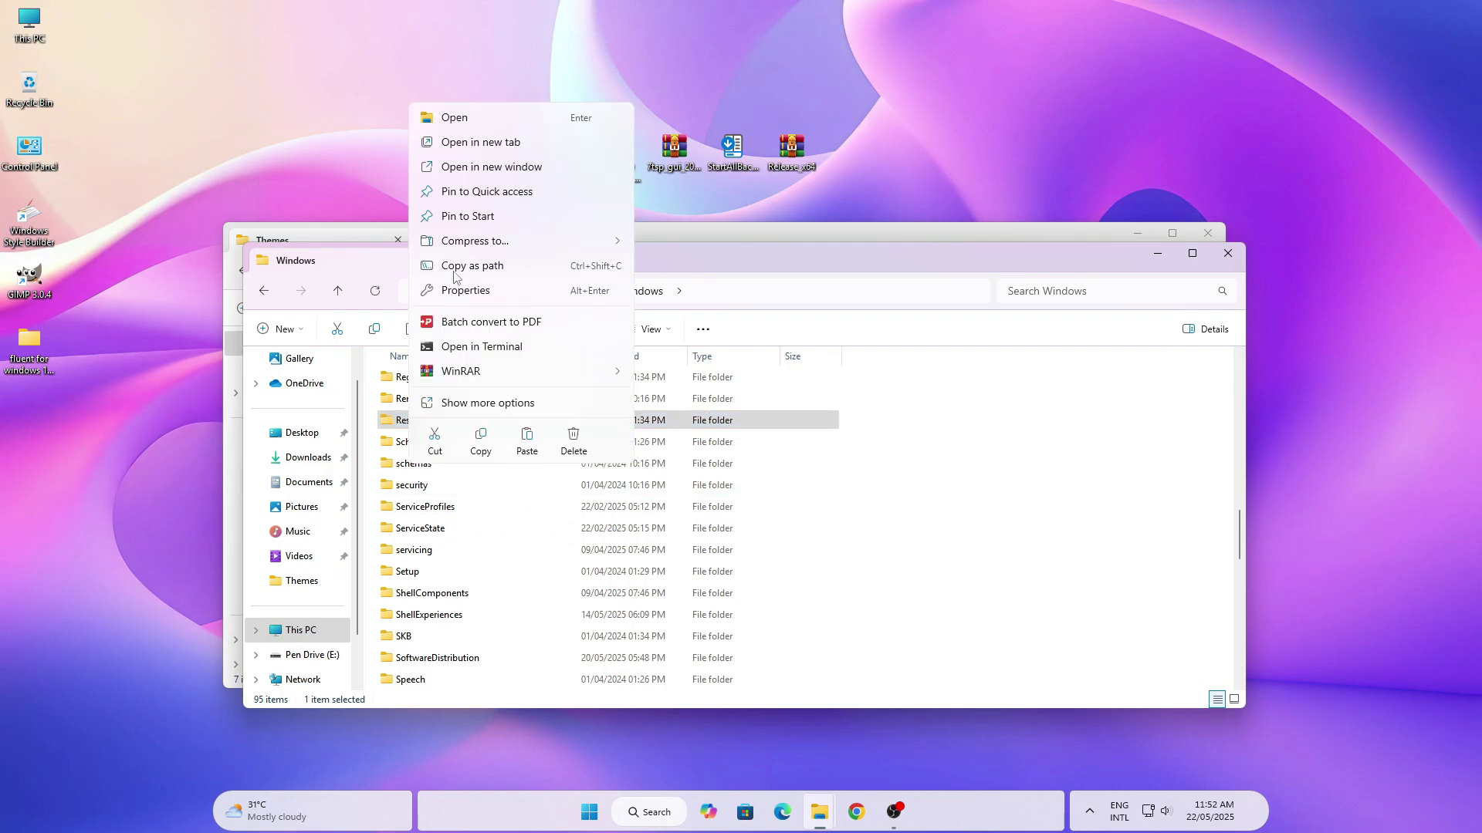
pyautogui.click(452, 117)
pyautogui.rightClick(507, 405)
pyautogui.click(557, 97)
# Paste the copied Fluent theme files into the system Themes folder with administrator permission and close both folder windows
pyautogui.rightClick(979, 460)
pyautogui.click(1013, 463)
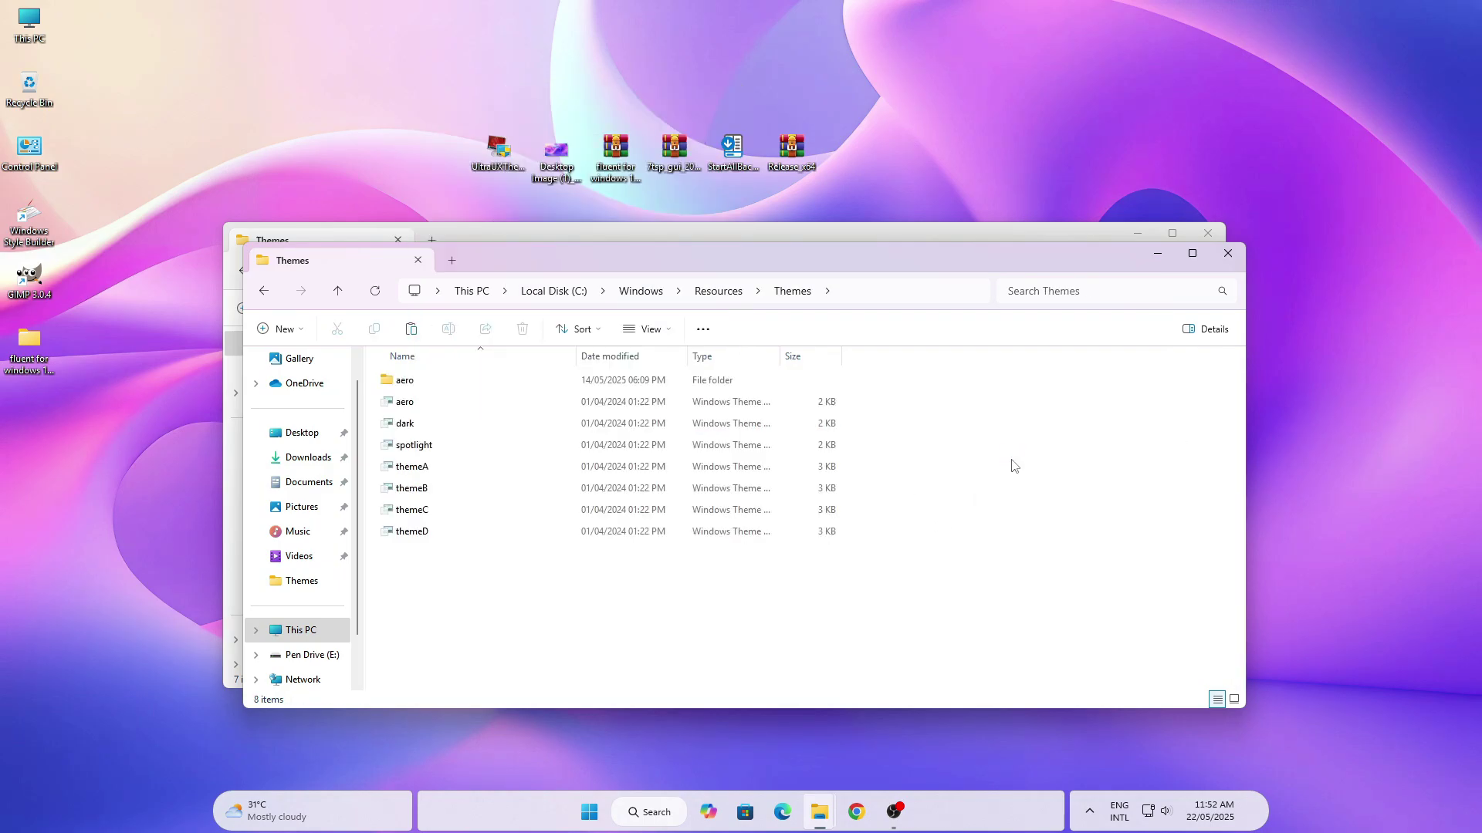
pyautogui.click(686, 321)
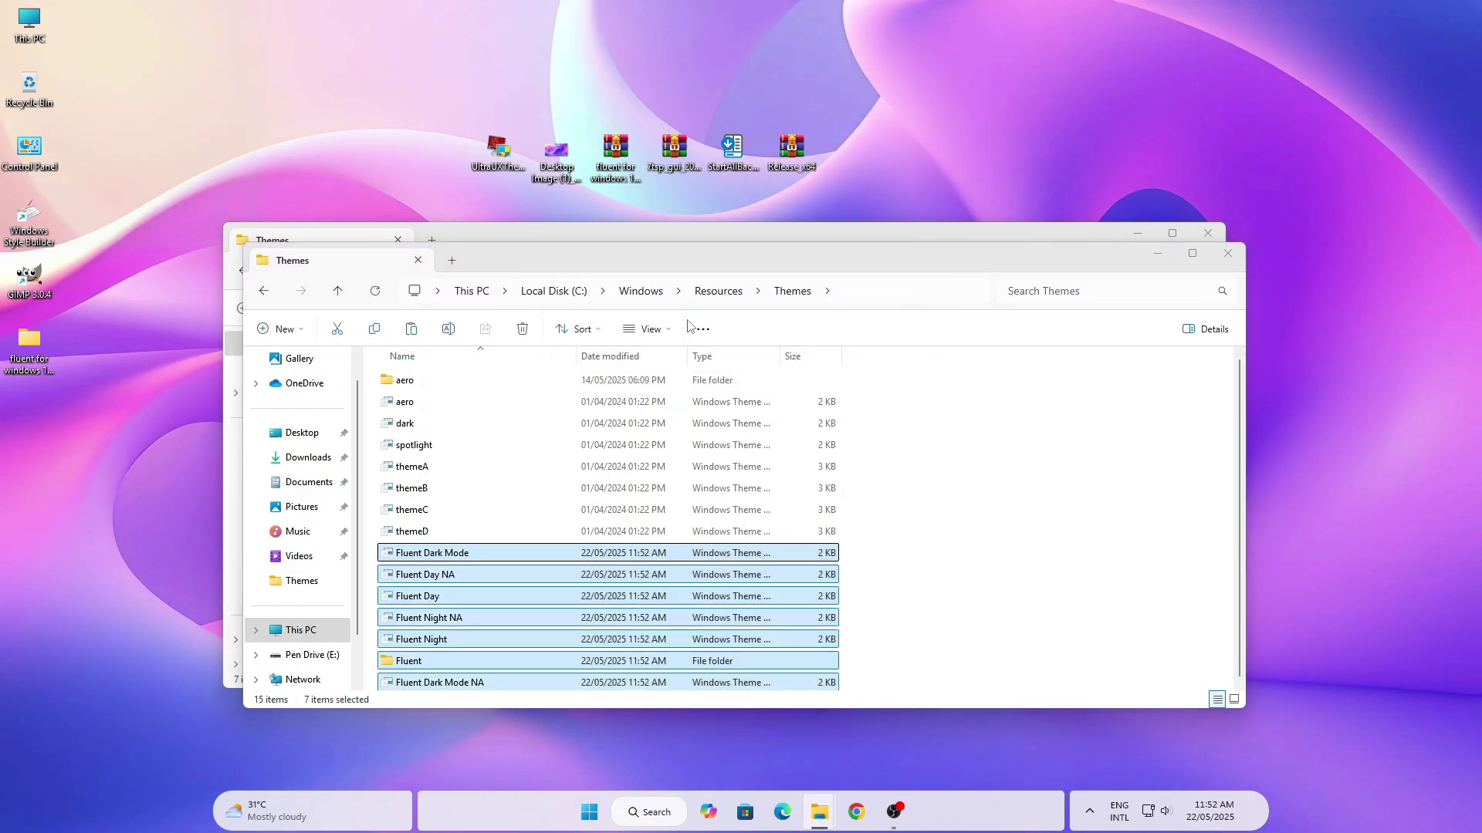
pyautogui.click(1235, 252)
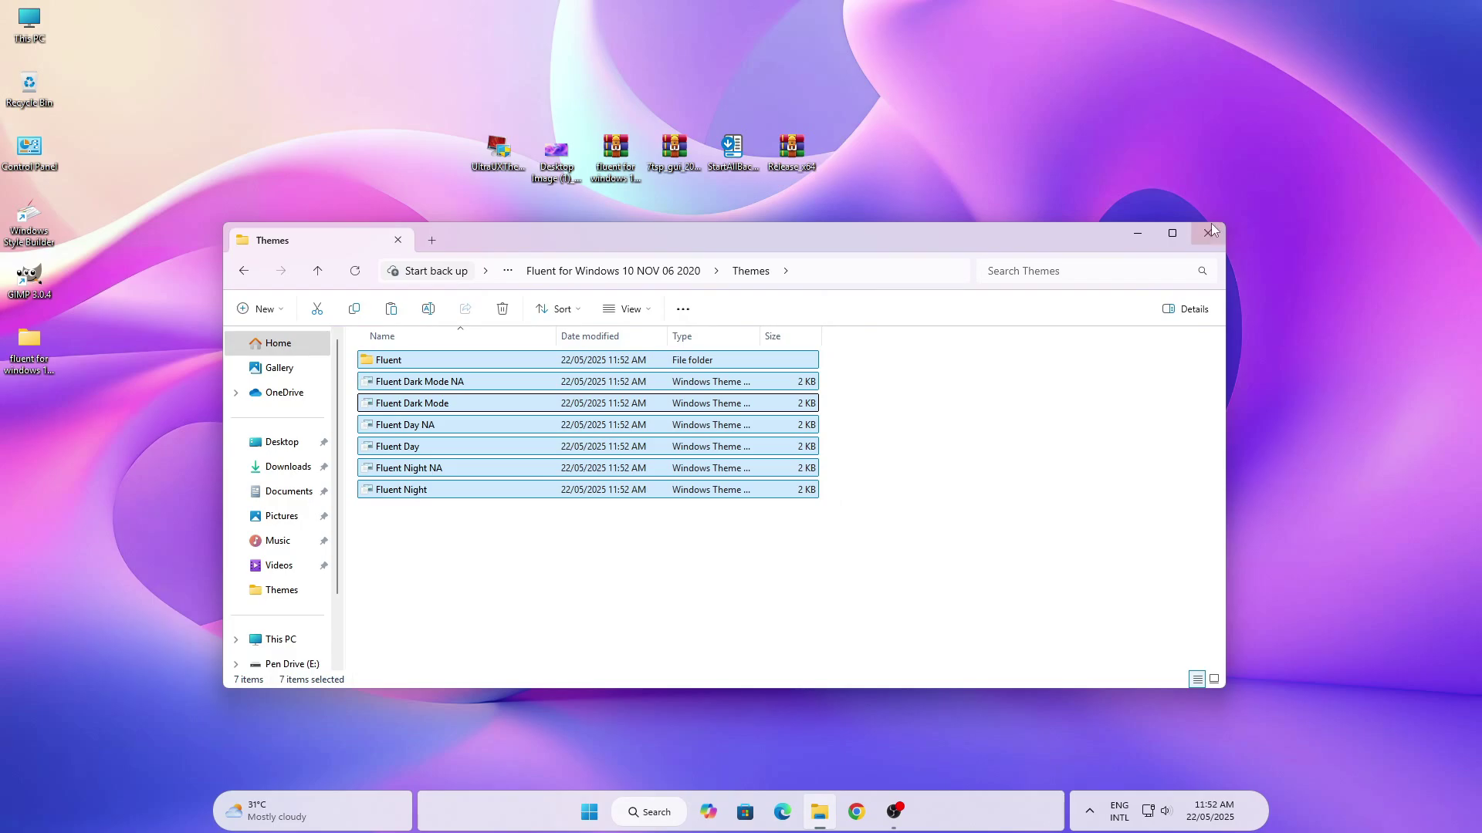
pyautogui.click(1208, 232)
# Apply the blank-thumbnail dark theme just before the Windows spotlight theme in the personalisation Themes settings and close Settings
pyautogui.rightClick(868, 218)
pyautogui.click(901, 437)
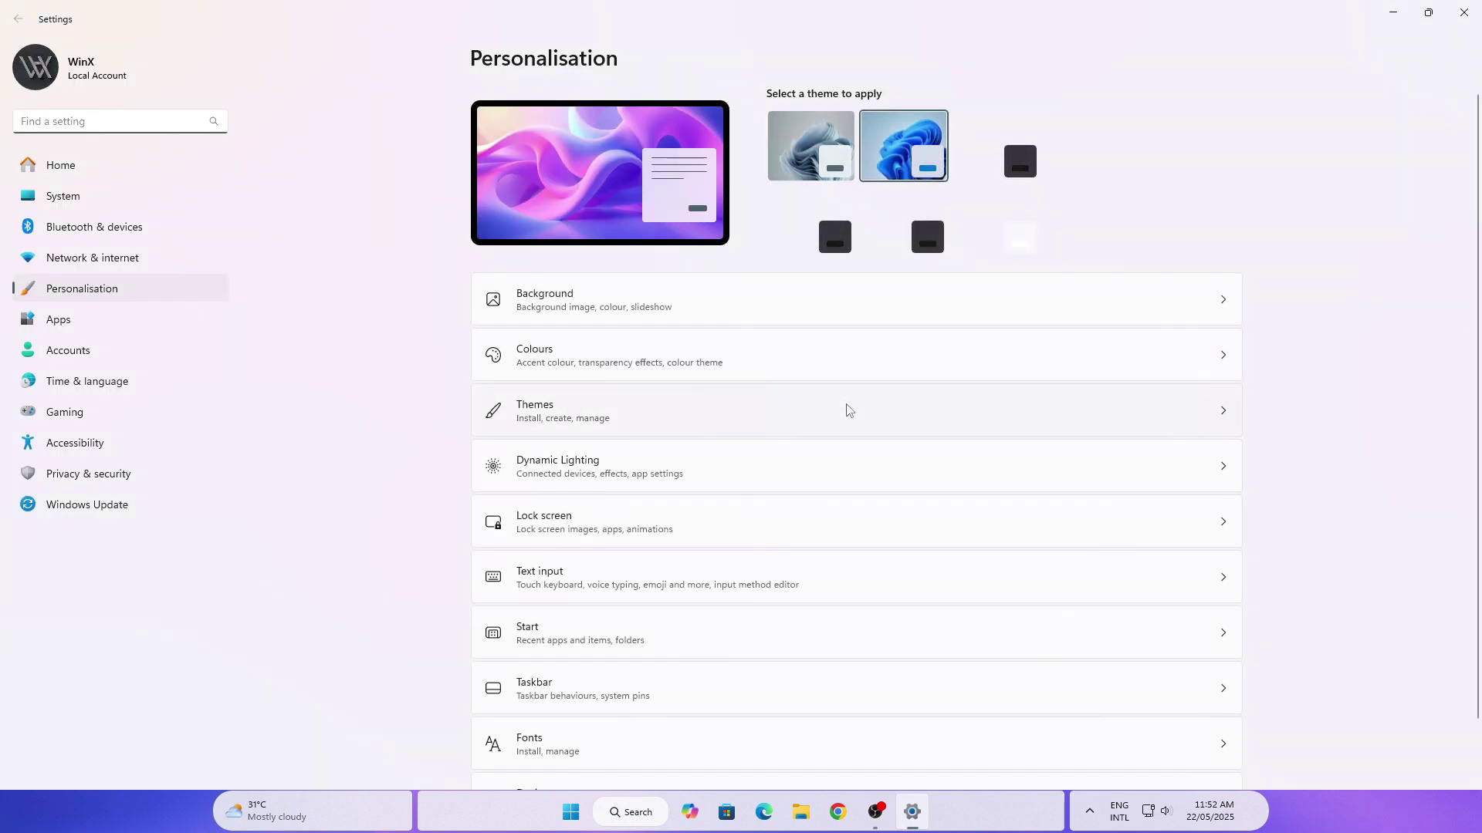
pyautogui.click(849, 411)
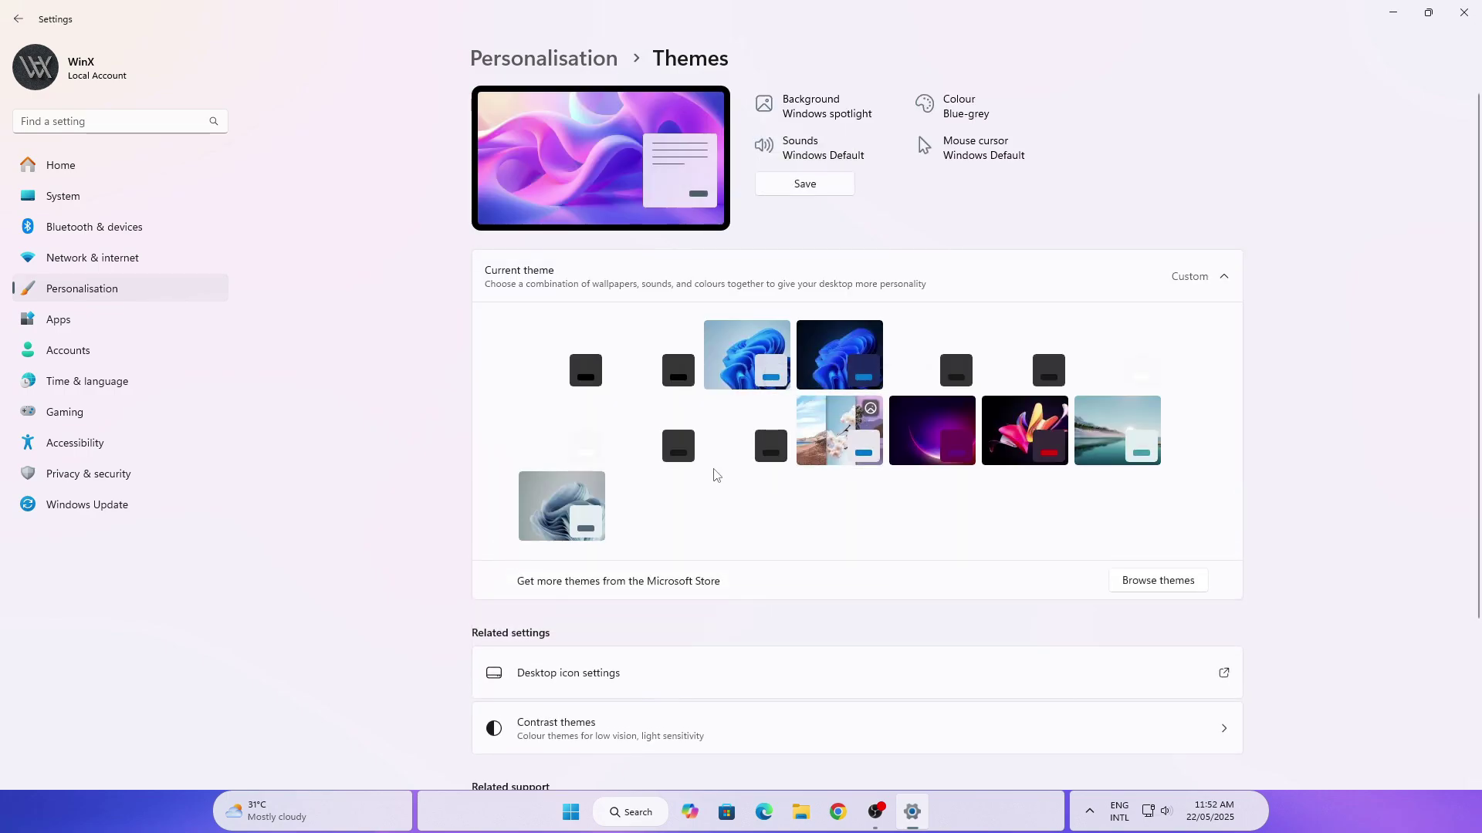
pyautogui.click(752, 444)
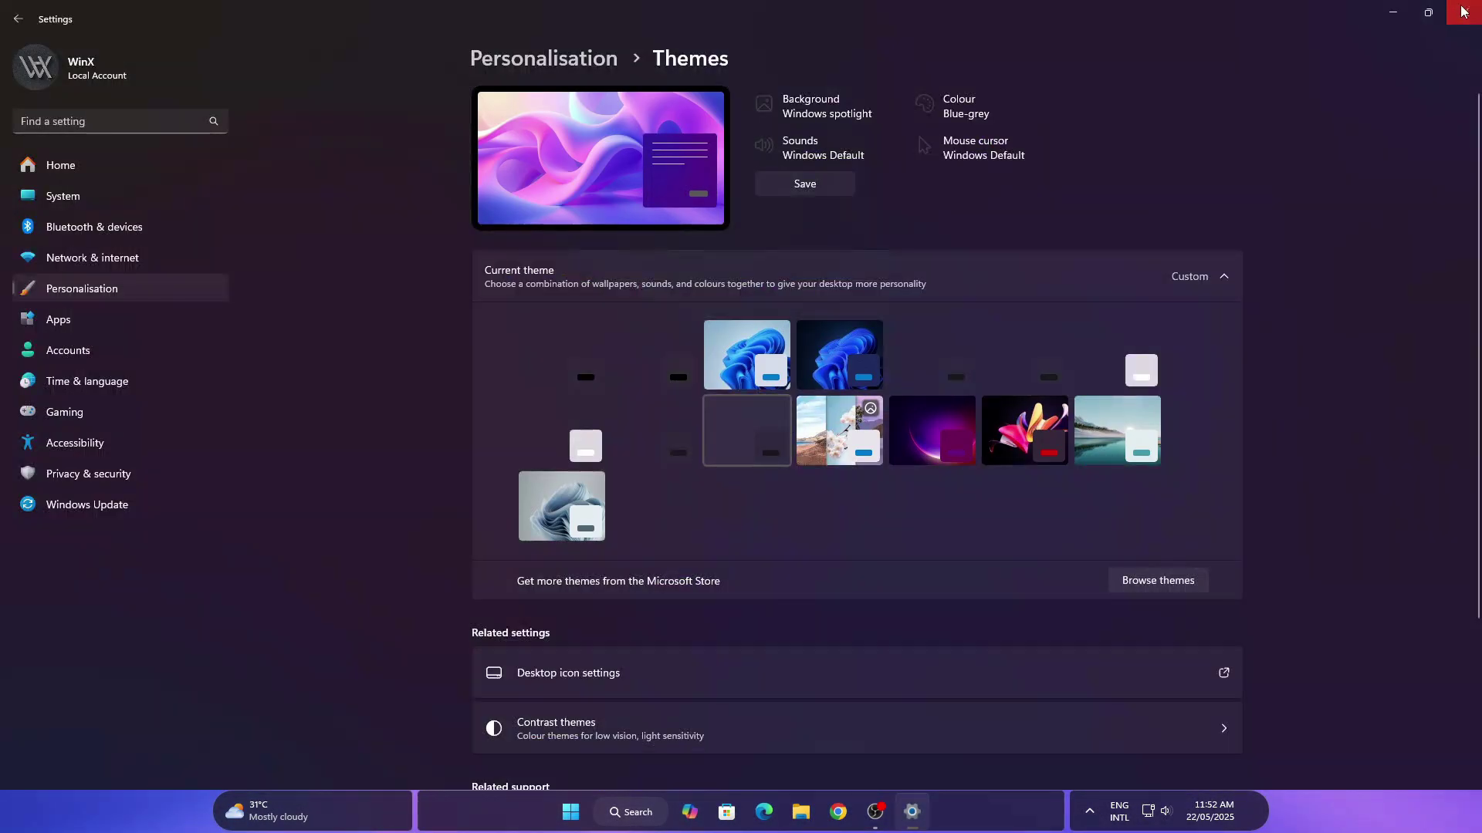
pyautogui.click(1463, 10)
# Open This PC to examine how the applied dark theme looks on a folder window, and close it
pyautogui.rightClick(31, 27)
pyautogui.click(66, 84)
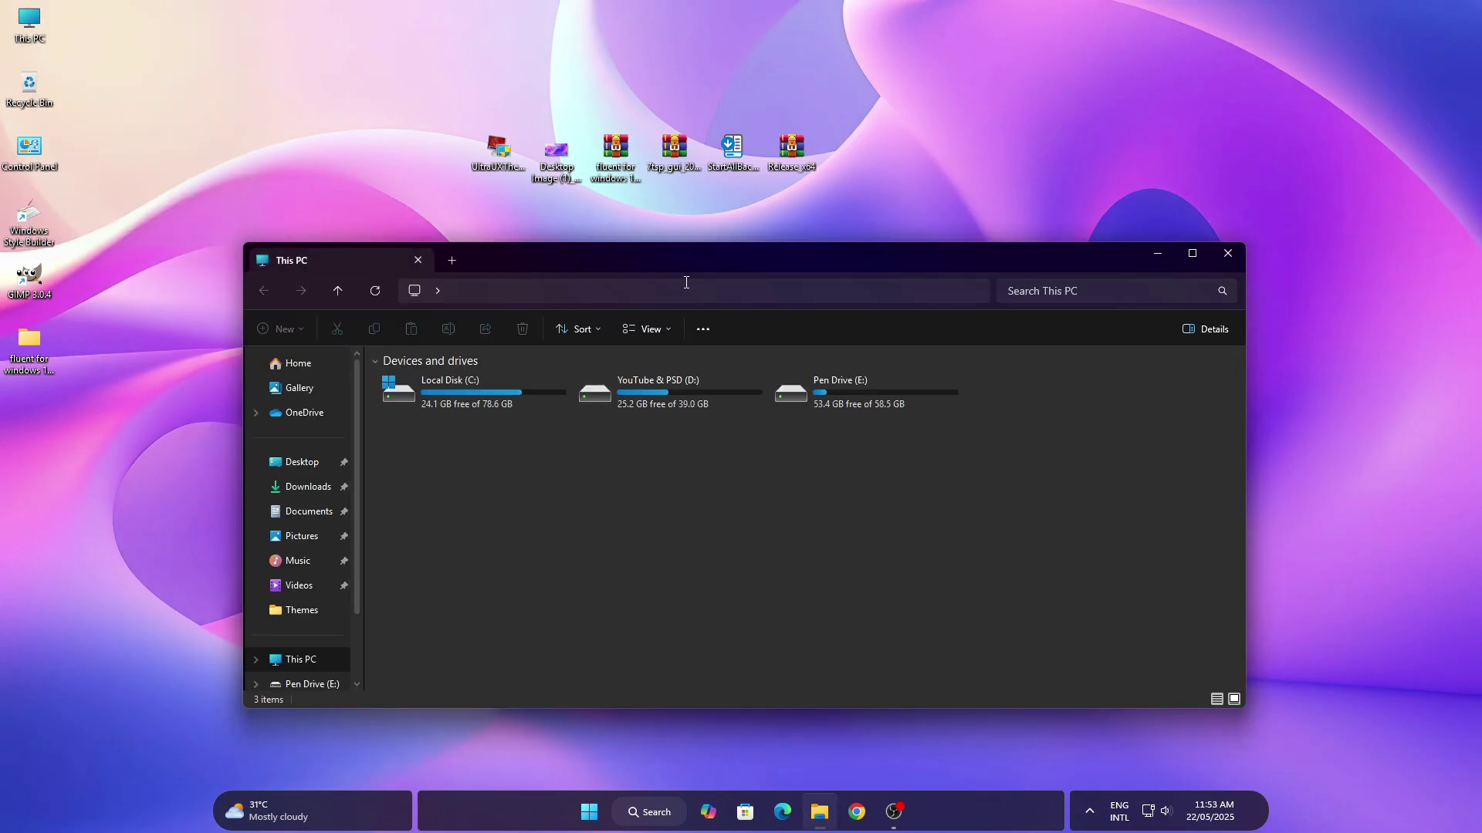
pyautogui.moveTo(795, 267); pyautogui.dragTo(812, 225)
pyautogui.click(649, 355)
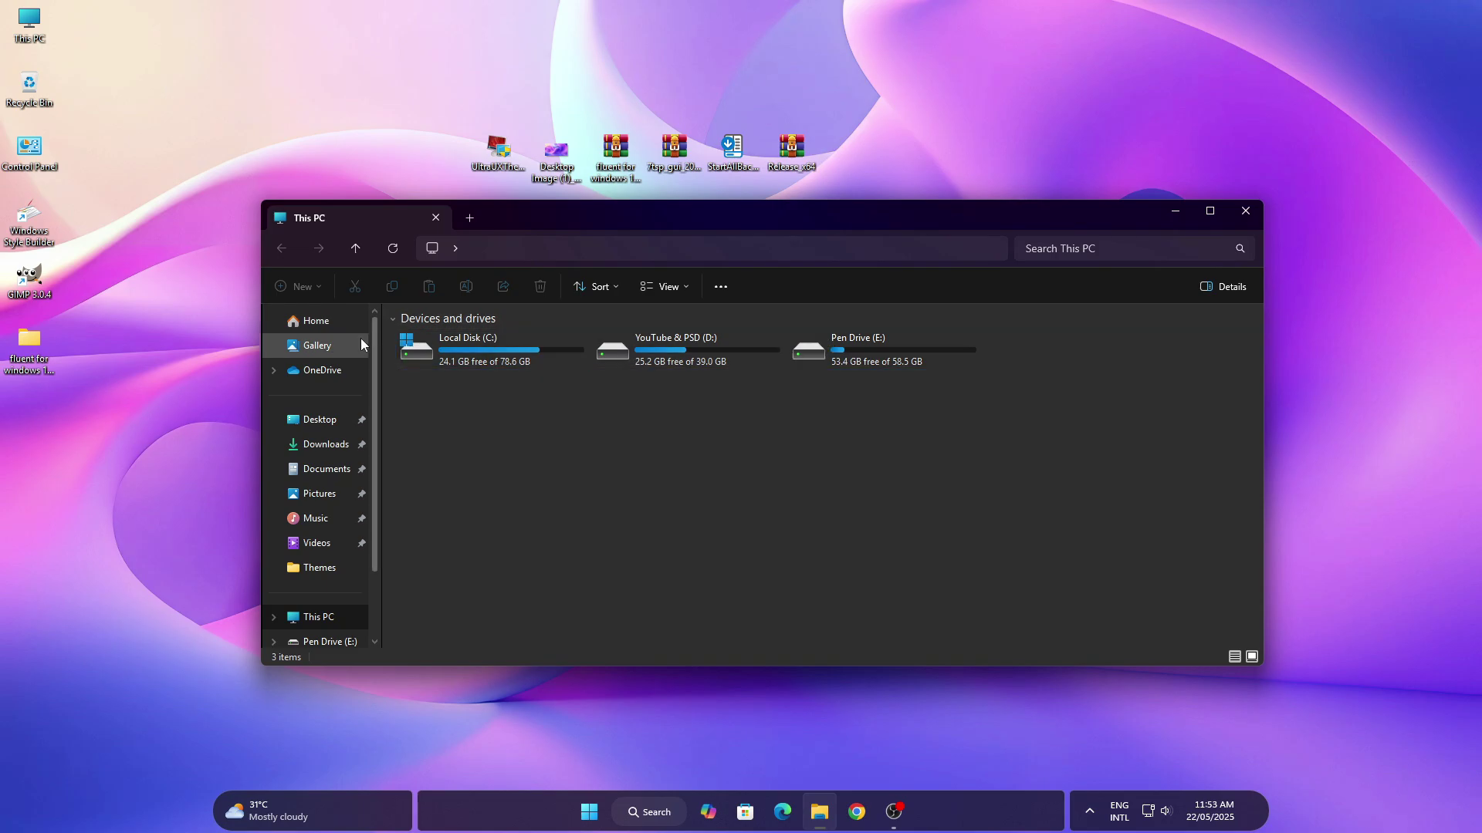
pyautogui.click(1246, 213)
# Extract the 7tsp_gui_2019 archive into its own folder on the desktop
pyautogui.rightClick(656, 161)
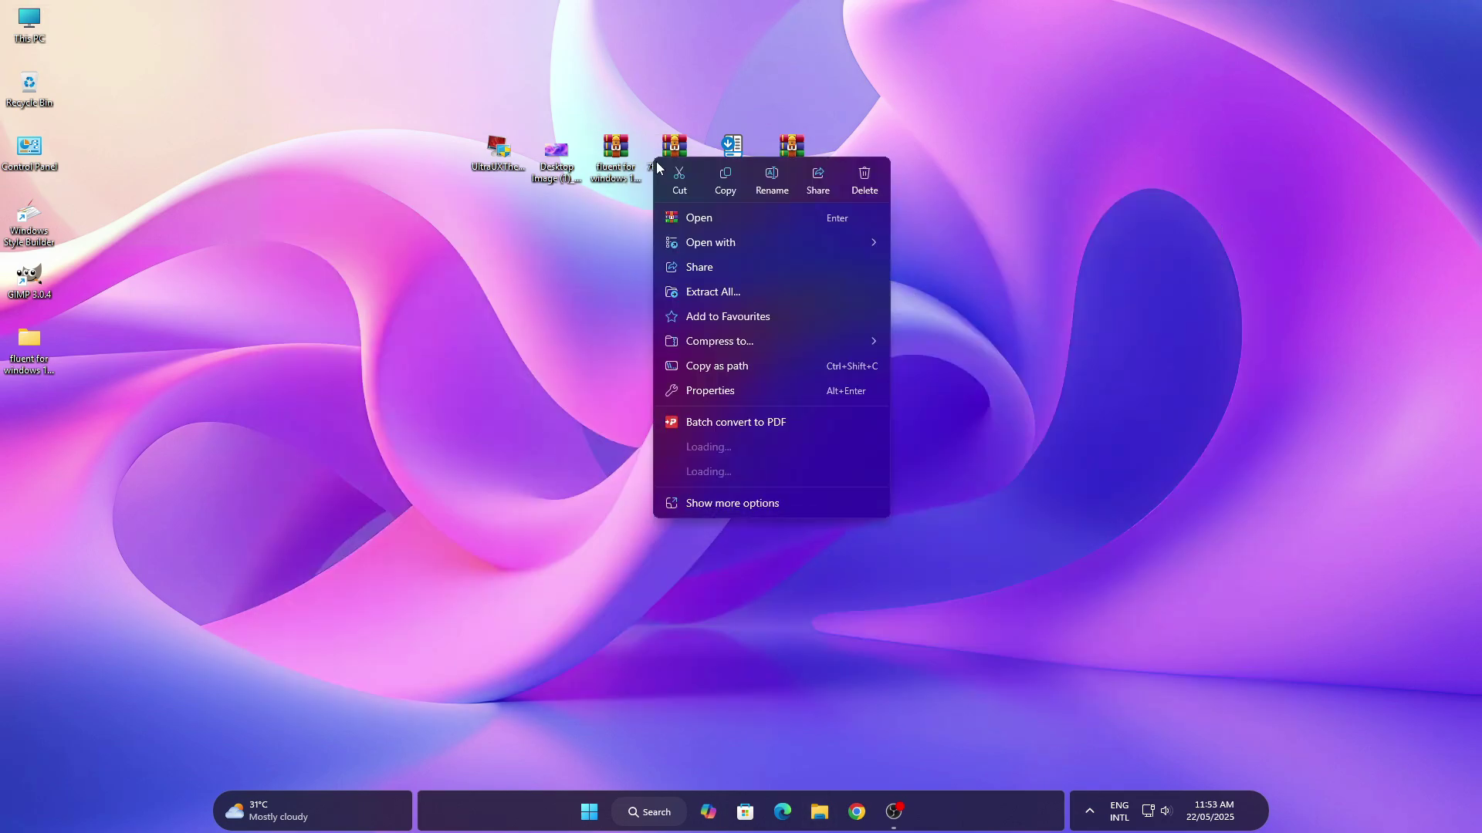
pyautogui.click(712, 292)
pyautogui.click(888, 553)
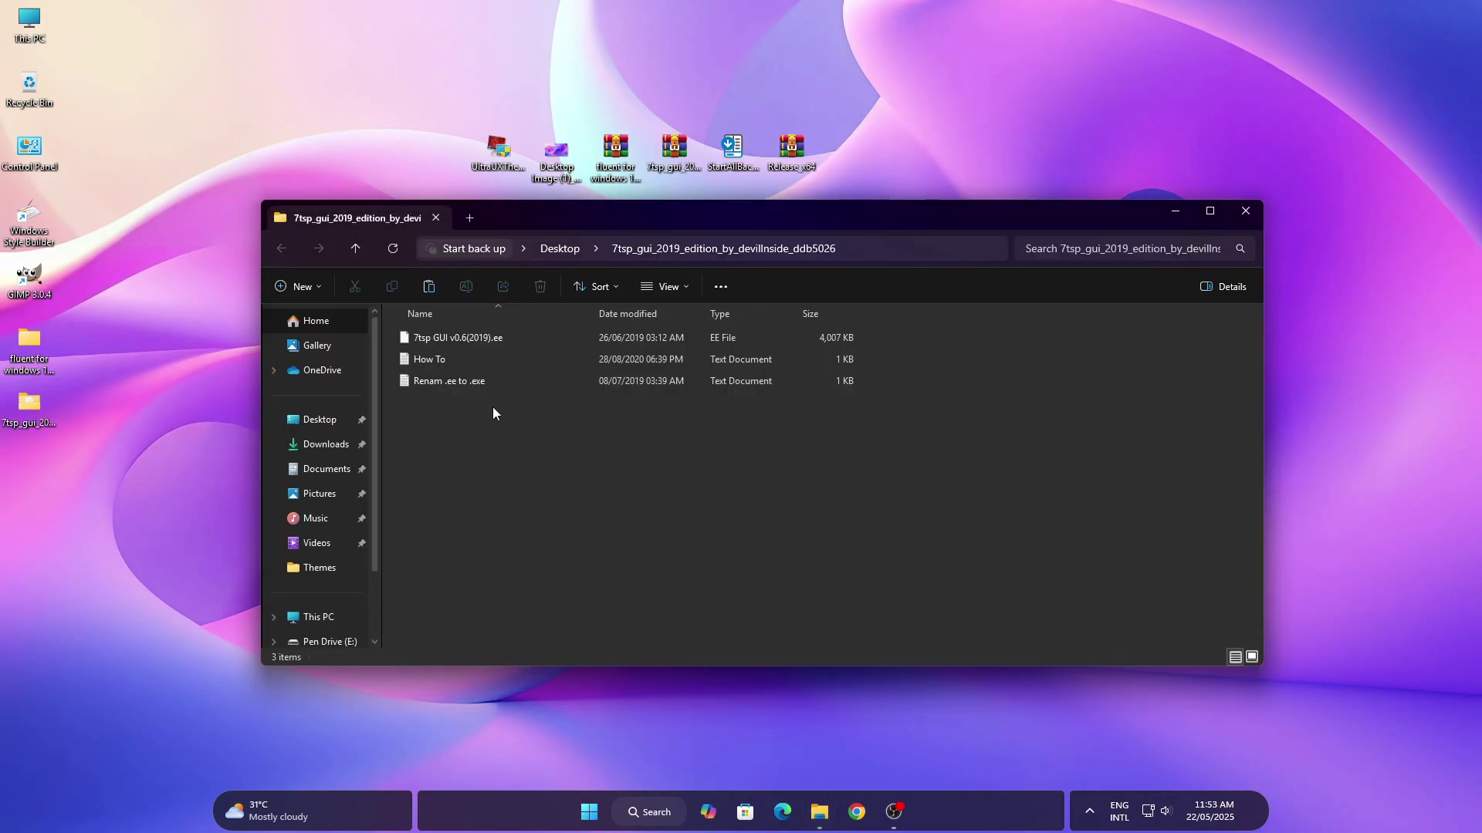
# Rename "7tsp GUI v0.6(2019).ee" to "7tsp GUI v0.6(2019).exe" and accept the extension change
pyautogui.click(491, 340)
pyautogui.rightClick(494, 339)
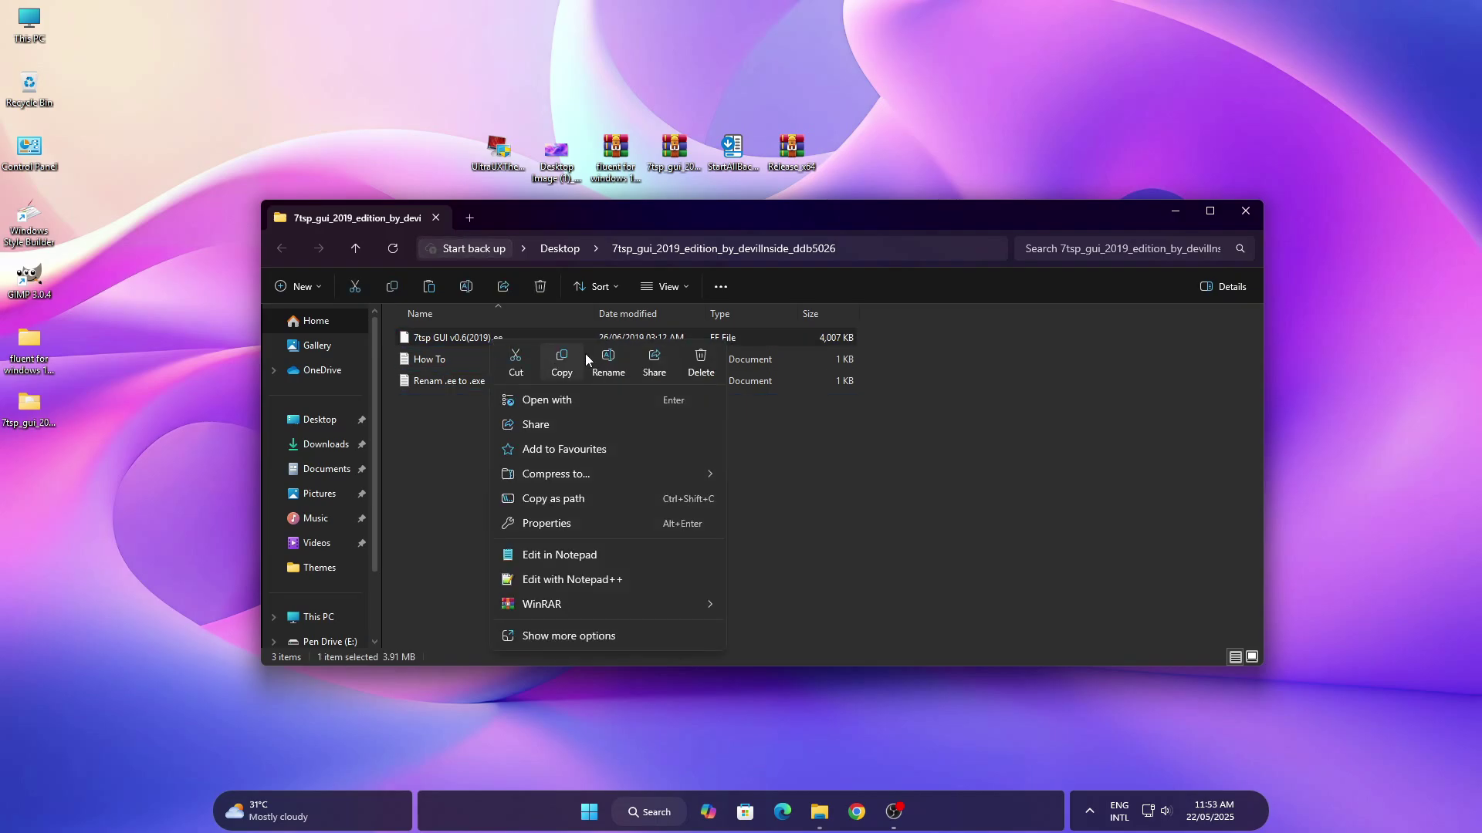
pyautogui.click(603, 359)
pyautogui.click(499, 338)
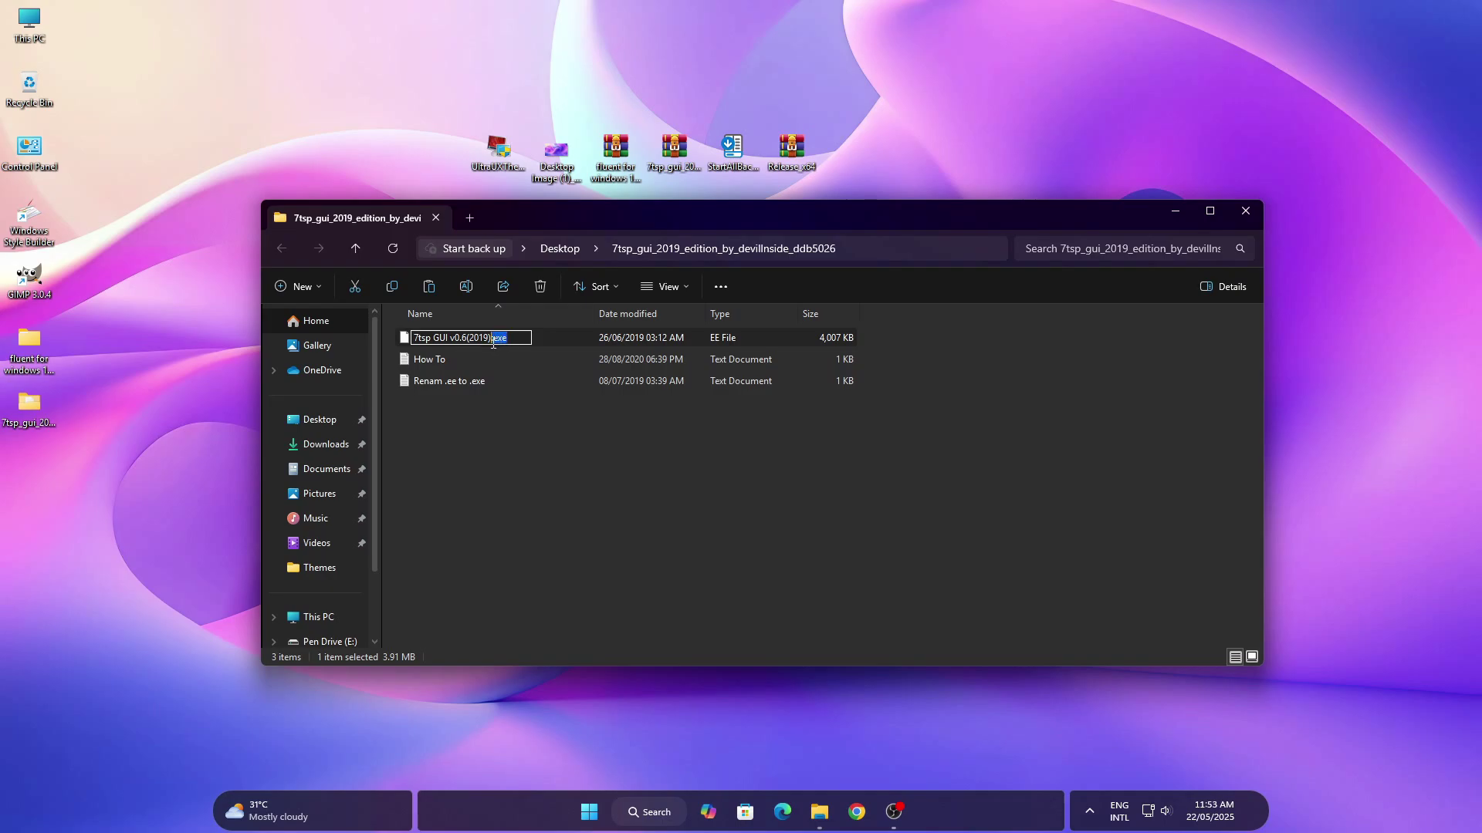
pyautogui.click(614, 506)
pyautogui.click(812, 415)
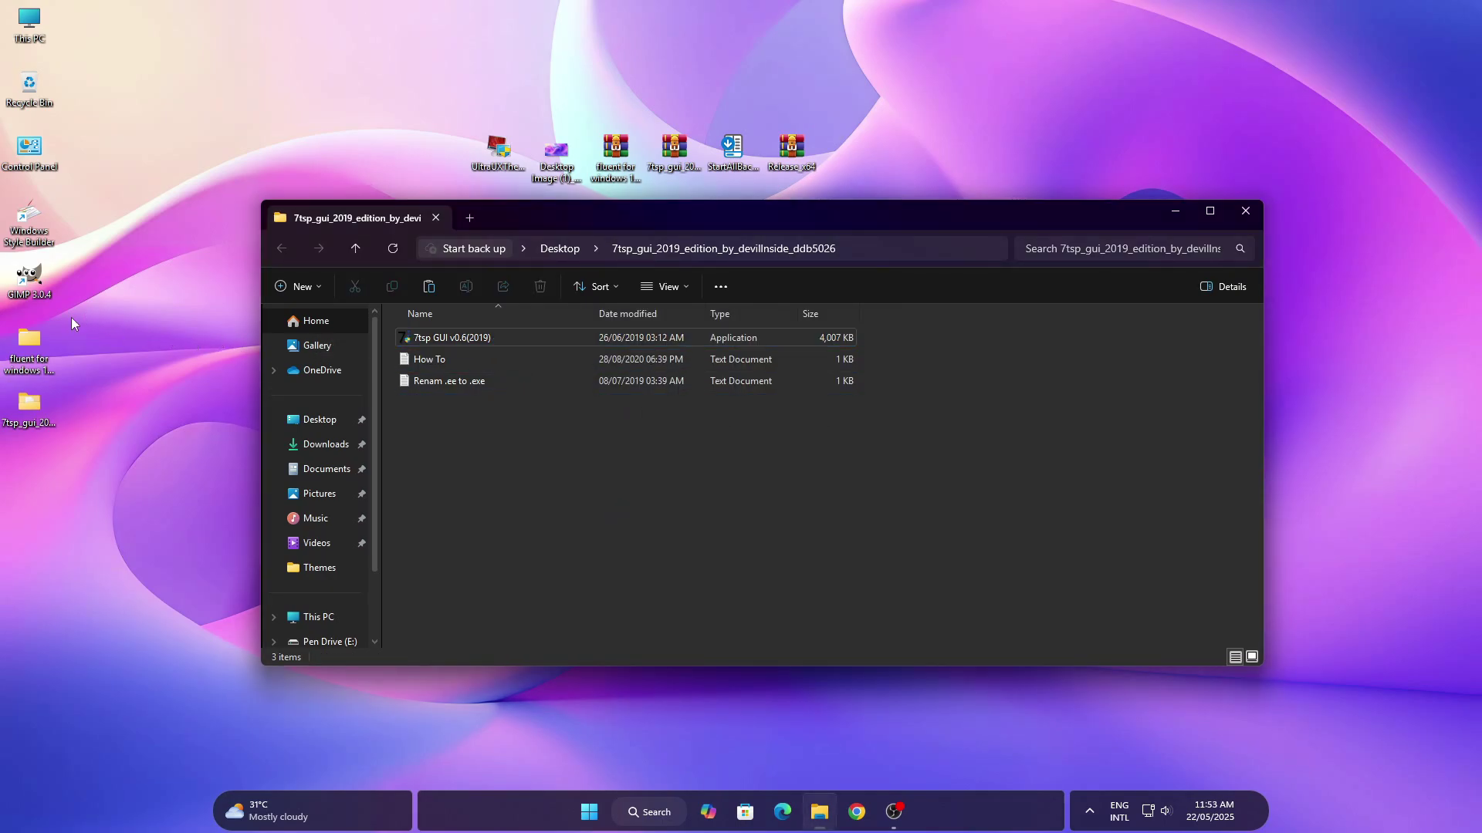
# Open the "7TSP Icon theme" folder inside the extracted "fluent for windows 10 by VIN STAR" folder
pyautogui.click(35, 340)
pyautogui.rightClick(35, 340)
pyautogui.click(91, 400)
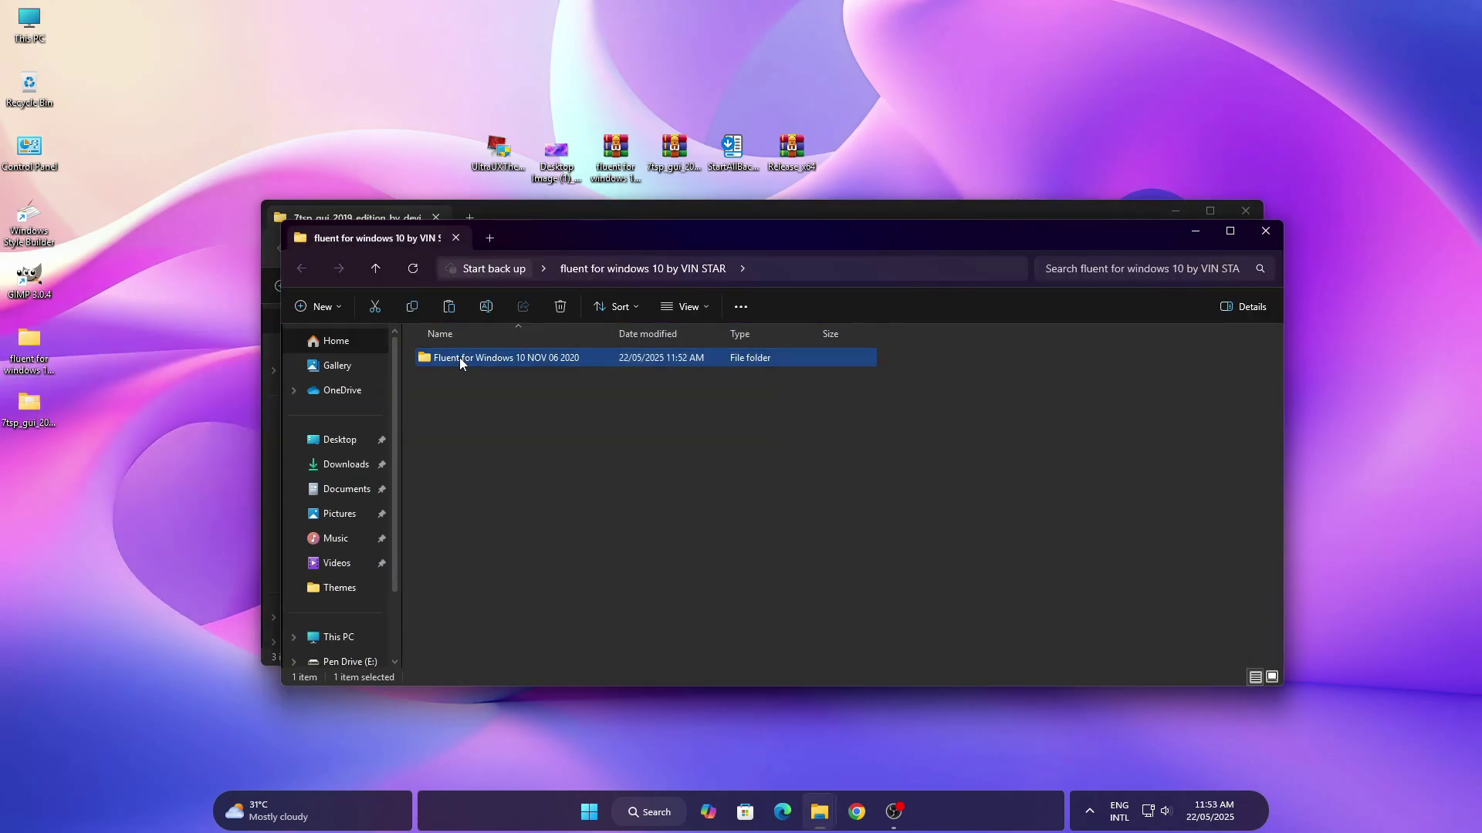
pyautogui.rightClick(460, 358)
pyautogui.click(493, 392)
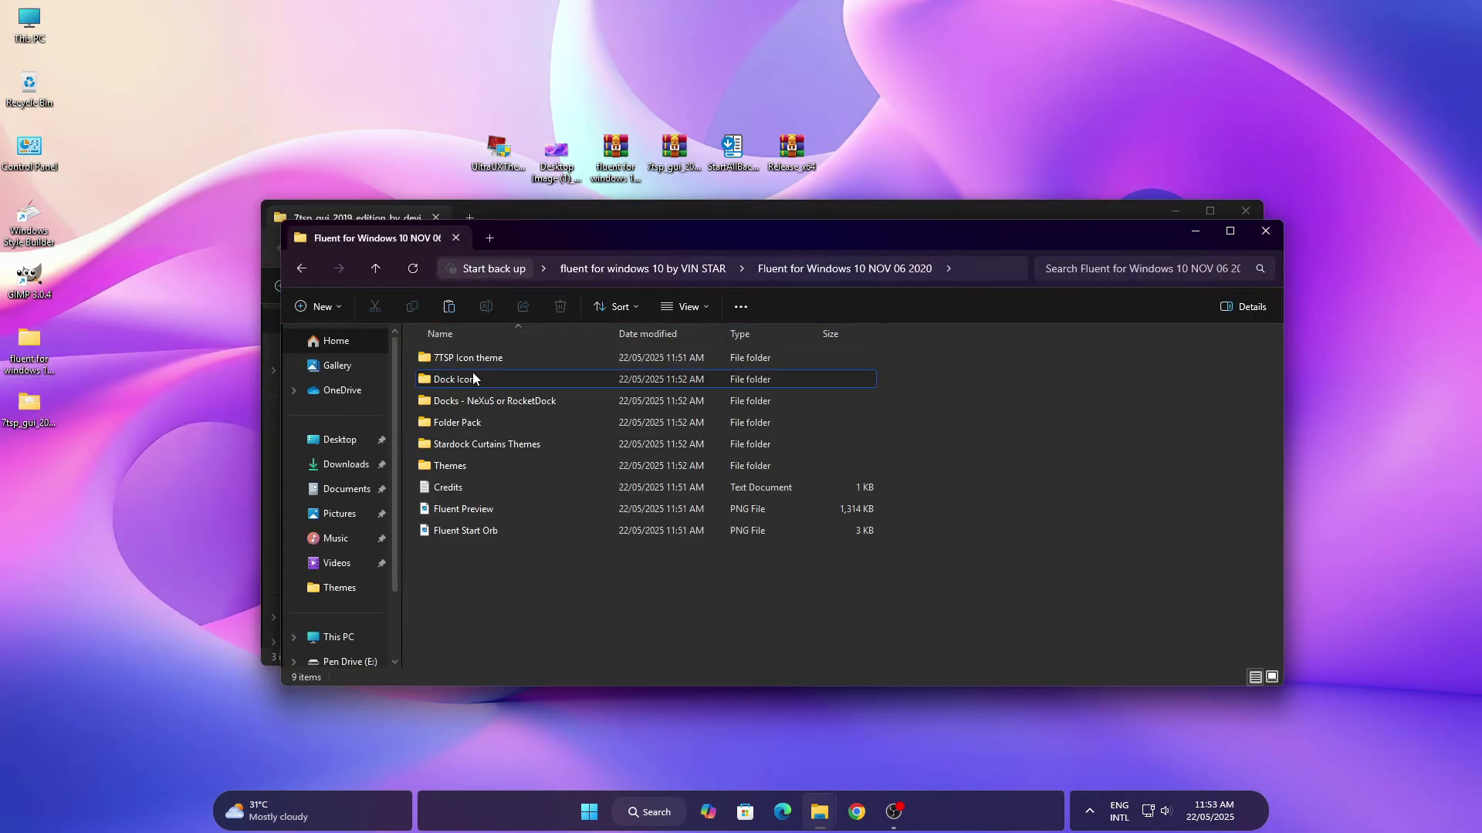
pyautogui.rightClick(479, 361)
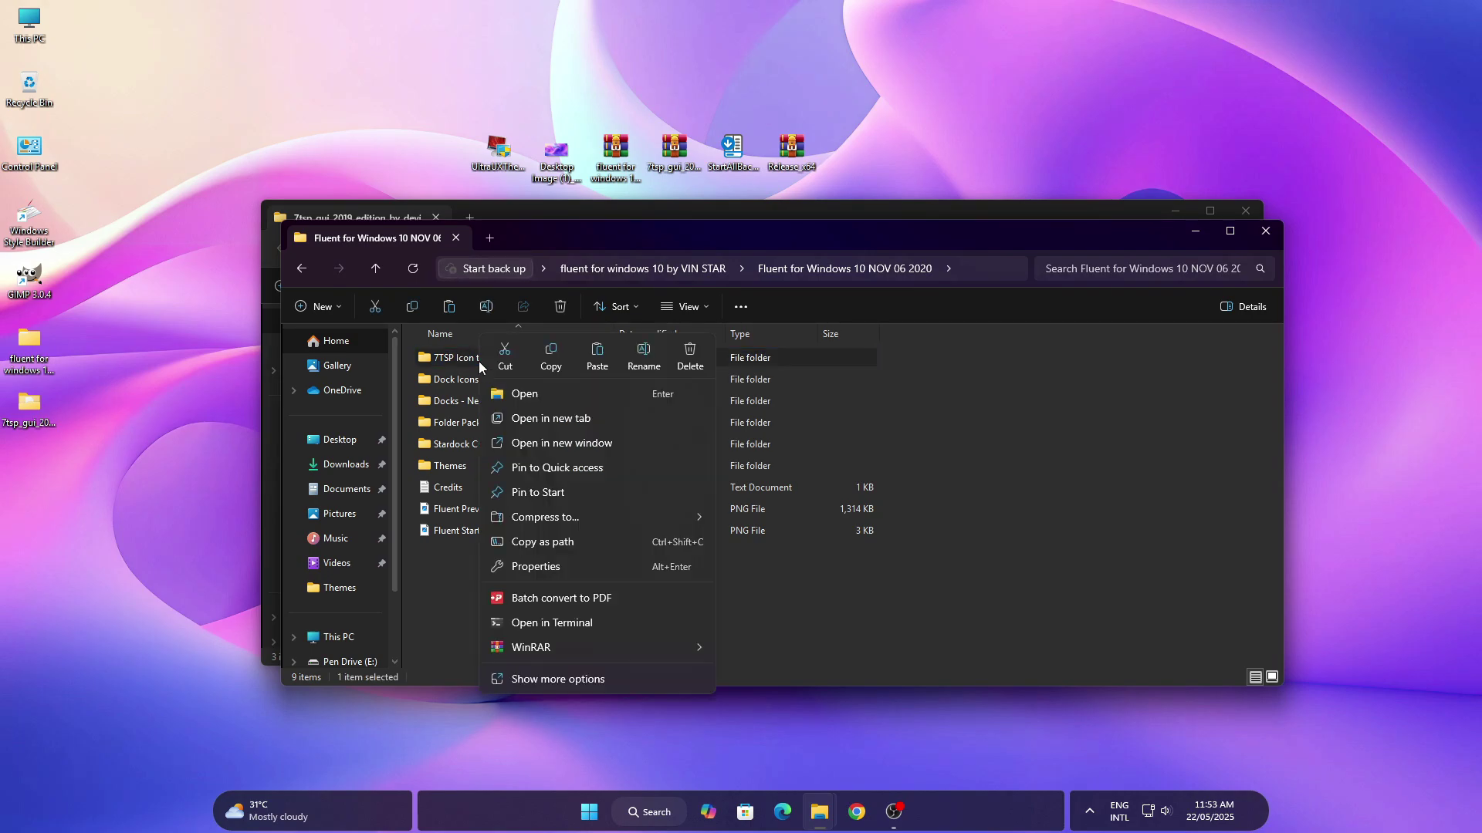
pyautogui.click(511, 392)
# Rename "7TSP Fluent.7z.remove" to "7TSP Fluent.7z", accept the extension change and close the folder window
pyautogui.click(492, 361)
pyautogui.rightClick(493, 363)
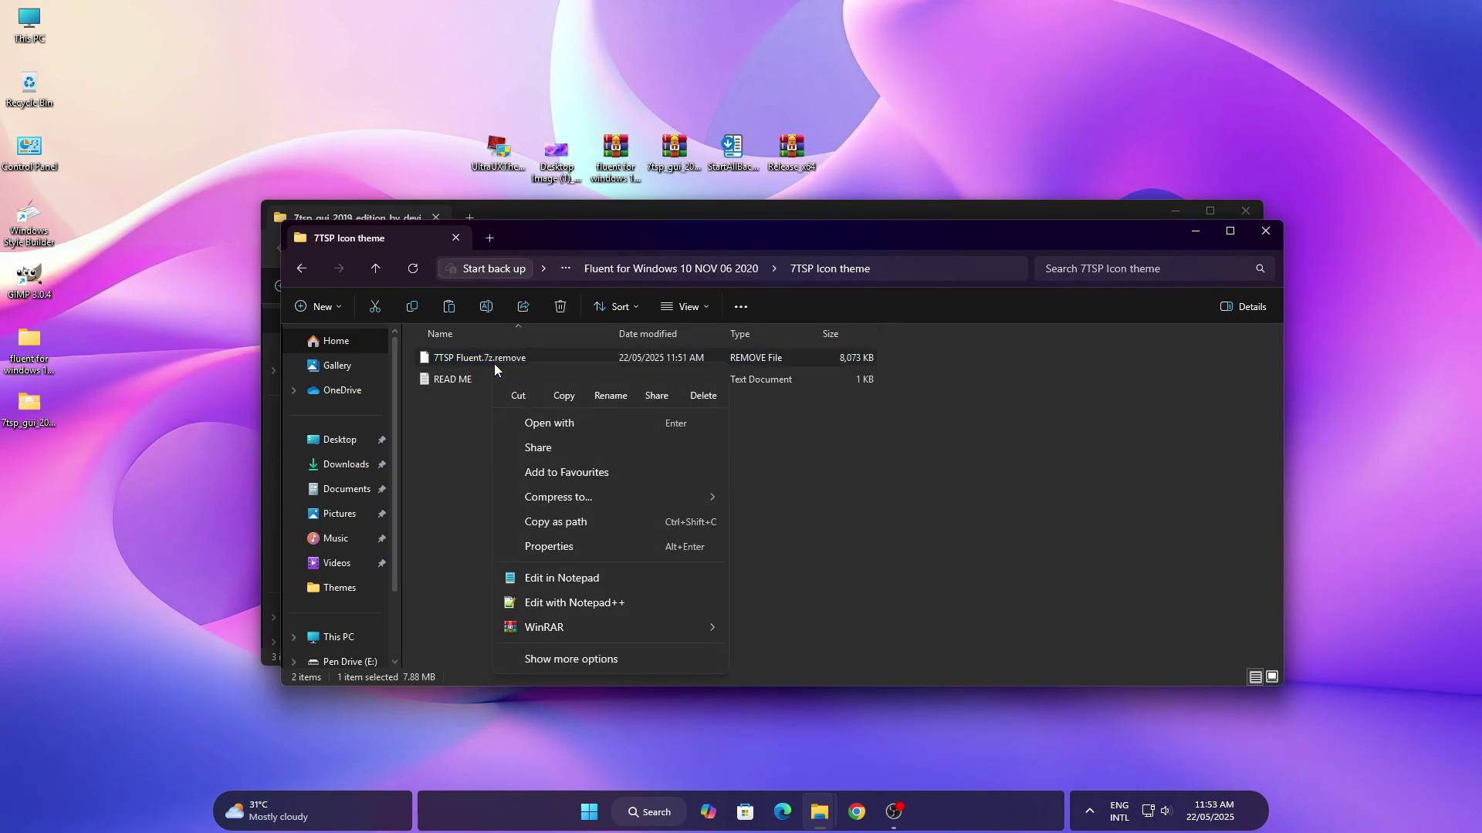
pyautogui.click(598, 389)
pyautogui.moveTo(542, 361); pyautogui.dragTo(494, 359)
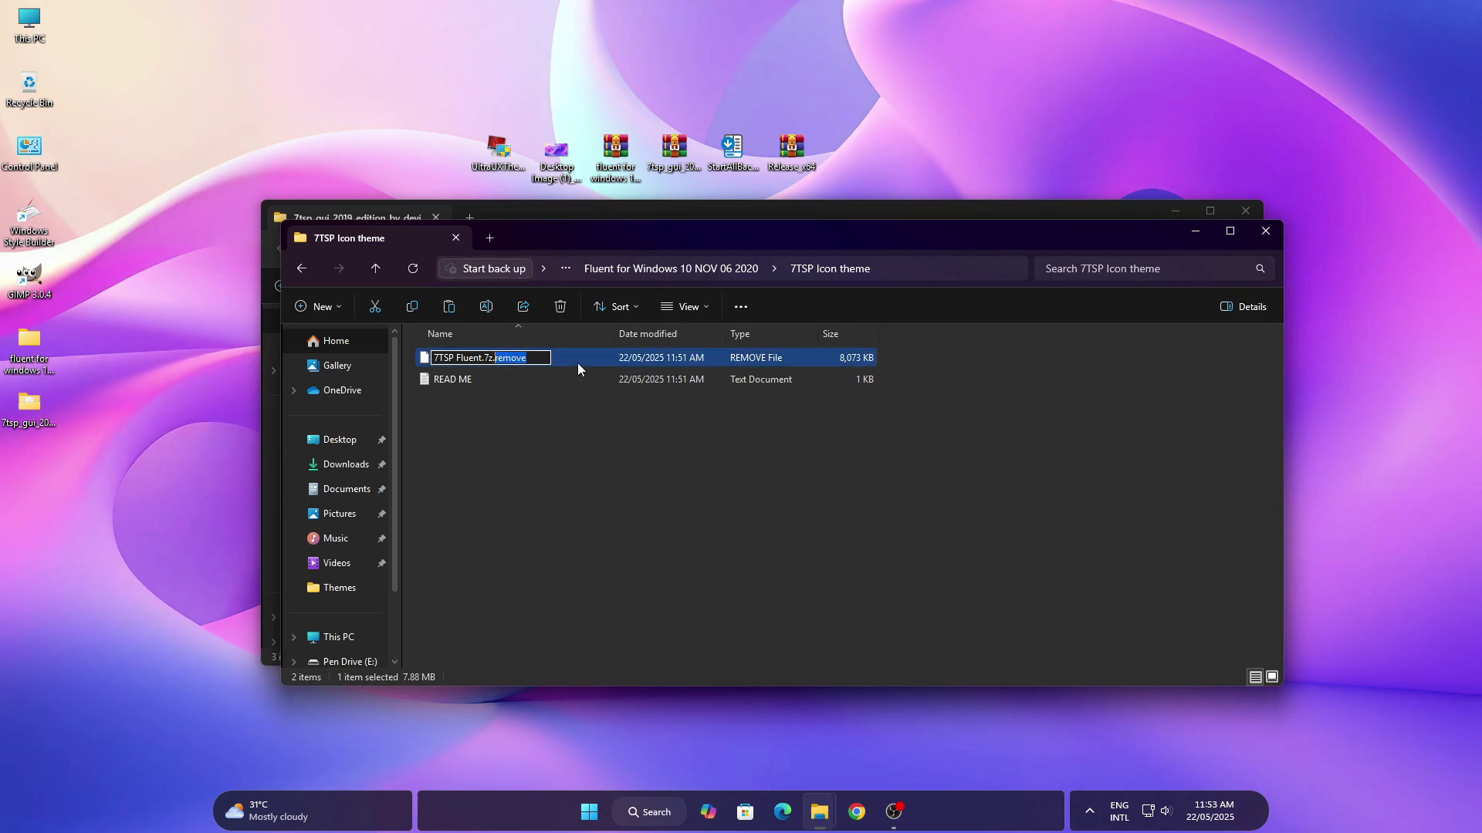
pyautogui.press('BackSpace')
pyautogui.press('BackSpace')
pyautogui.press('Return')
pyautogui.click(791, 407)
pyautogui.click(1266, 230)
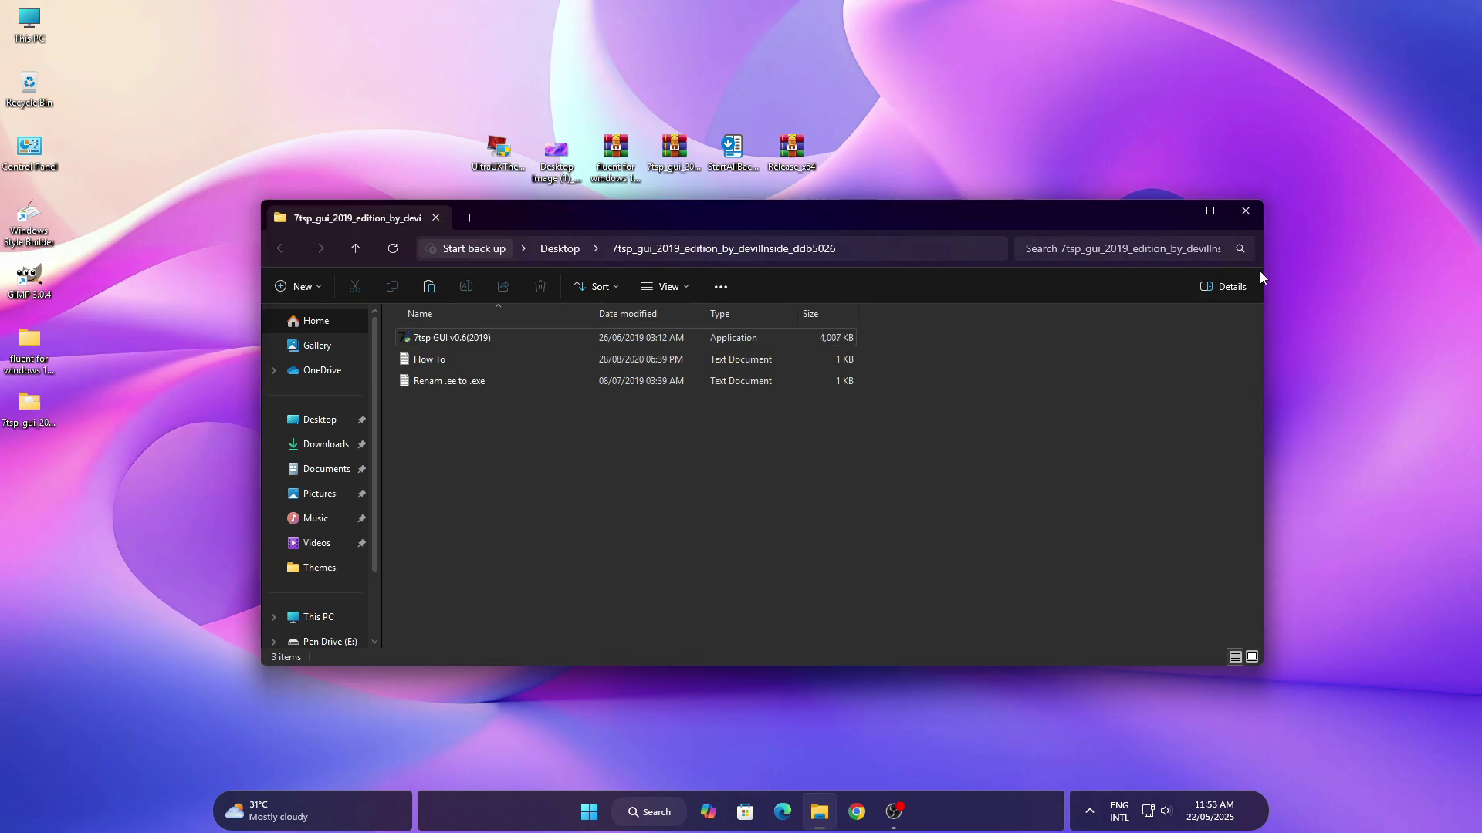
# Run the "7tsp GUI v0.6(2019)" application as administrator
pyautogui.click(460, 337)
pyautogui.rightClick(460, 337)
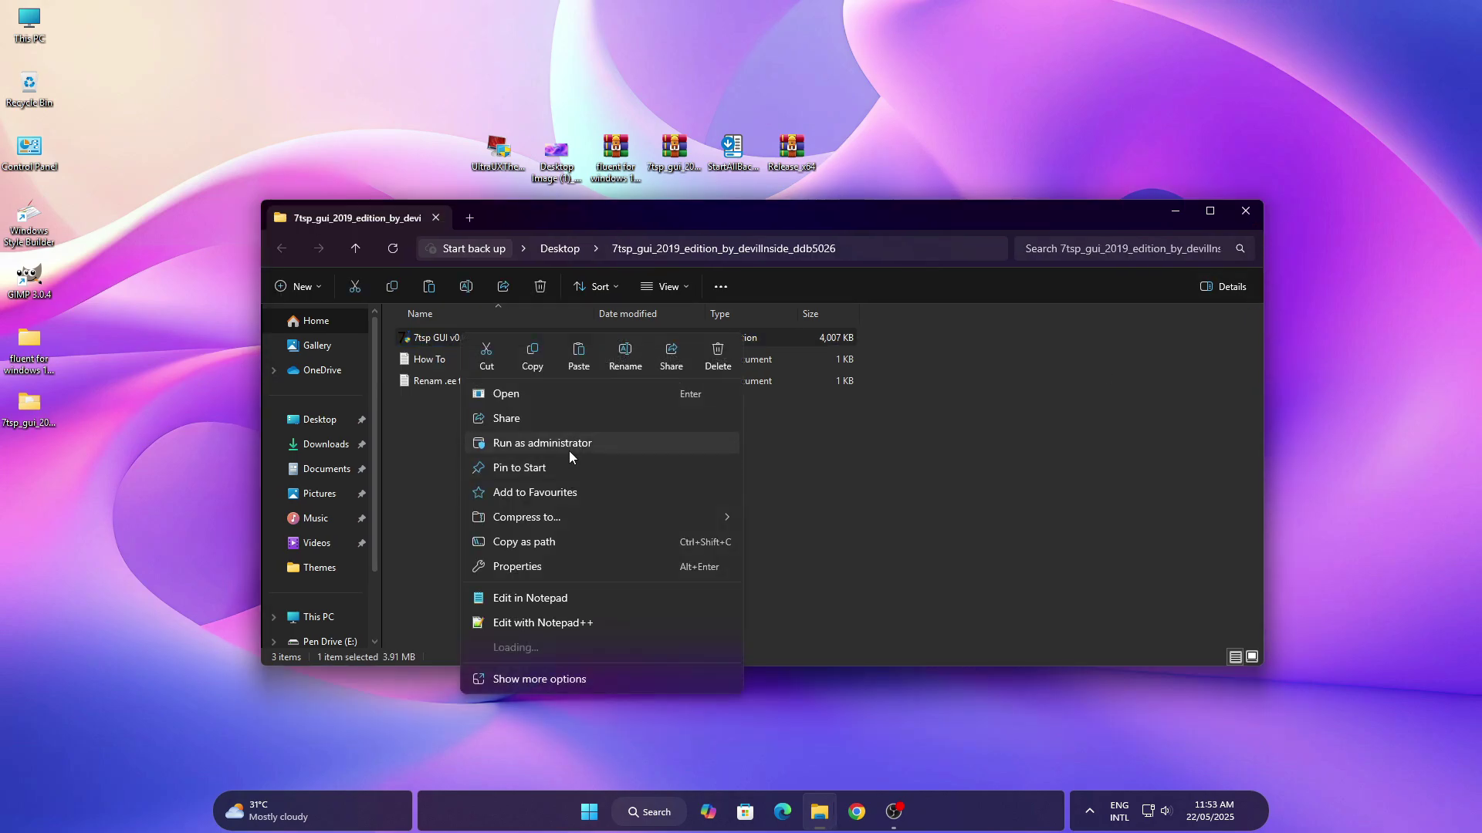
pyautogui.click(568, 450)
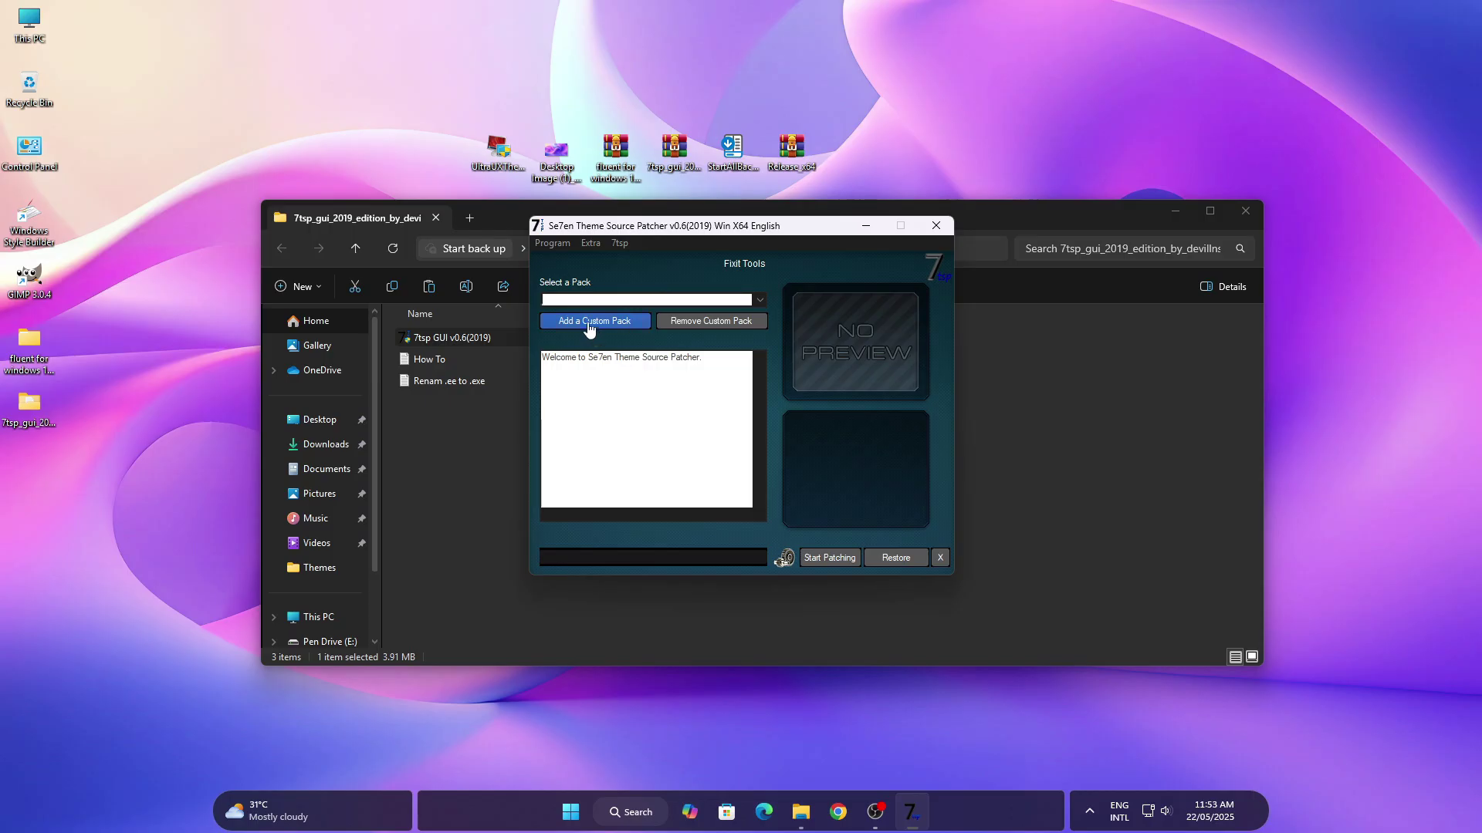
# Add the custom pack "7TSP Fluent" from the "7TSP Icon theme" folder inside "Fluent for Windows 10 NOV 06 2020"
pyautogui.click(589, 325)
pyautogui.click(784, 363)
pyautogui.rightClick(785, 362)
pyautogui.click(817, 400)
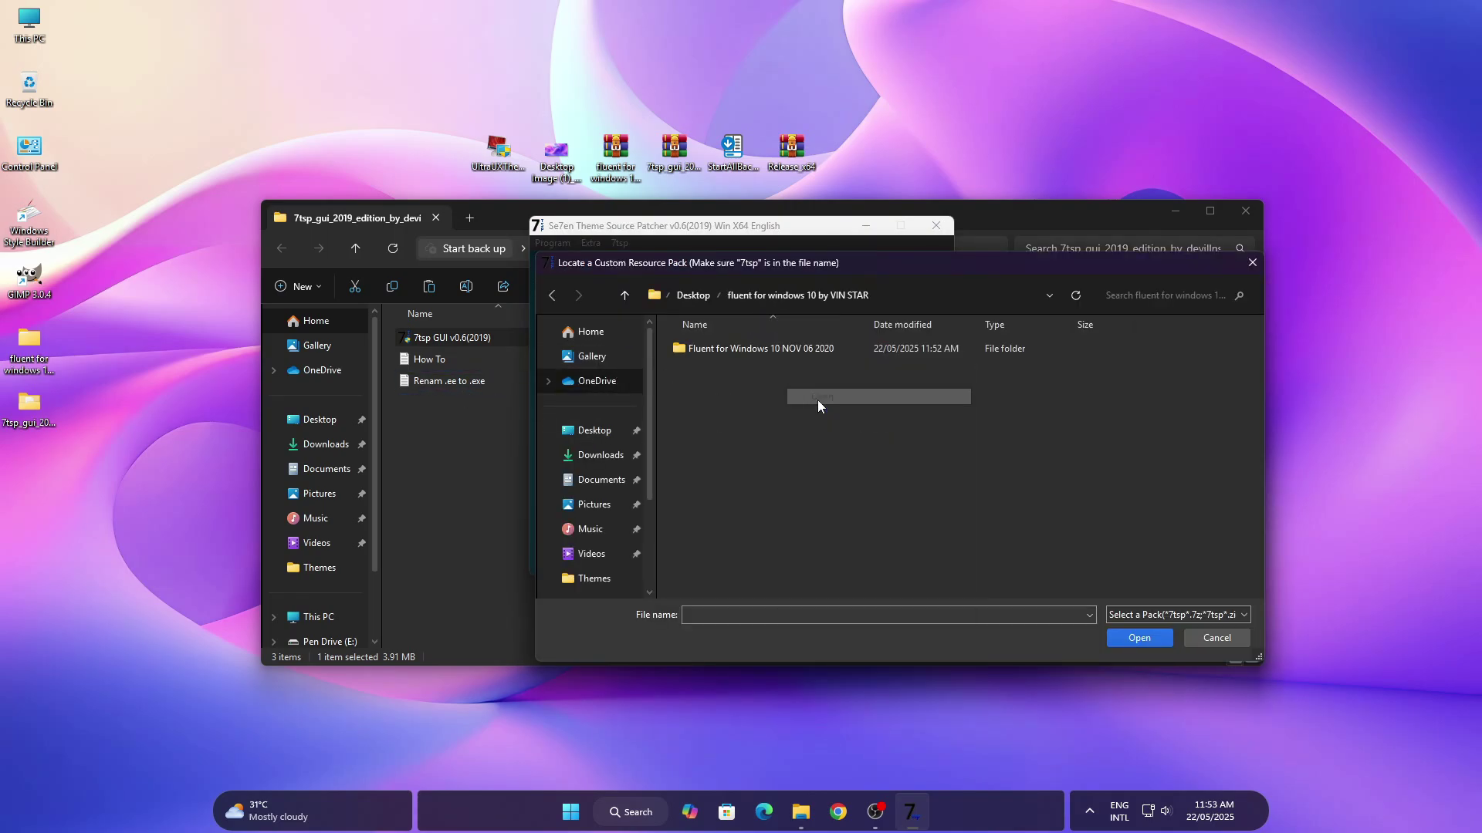
pyautogui.click(729, 350)
pyautogui.rightClick(729, 350)
pyautogui.click(757, 382)
pyautogui.click(724, 349)
pyautogui.rightClick(722, 344)
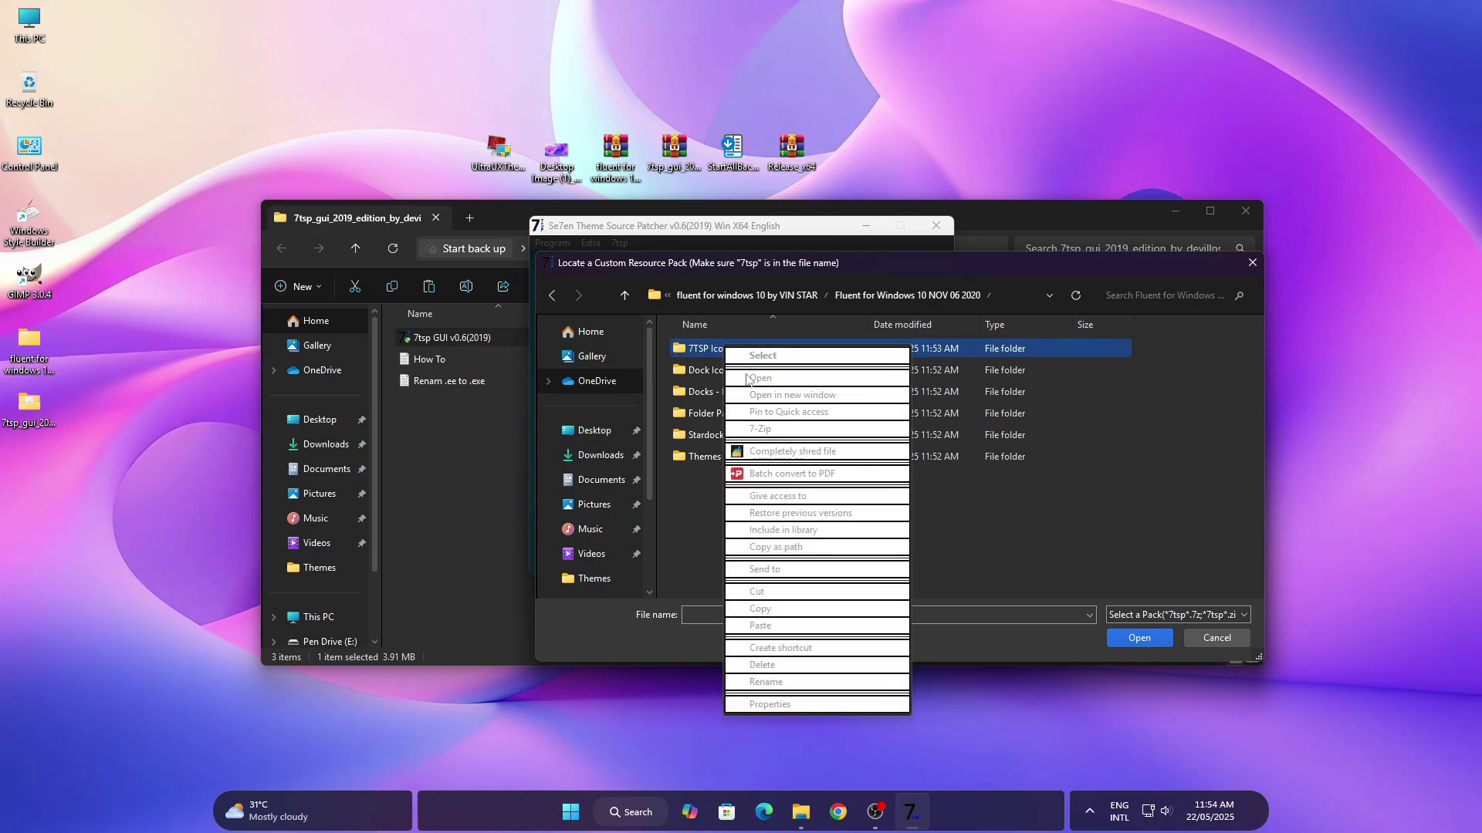
pyautogui.click(746, 376)
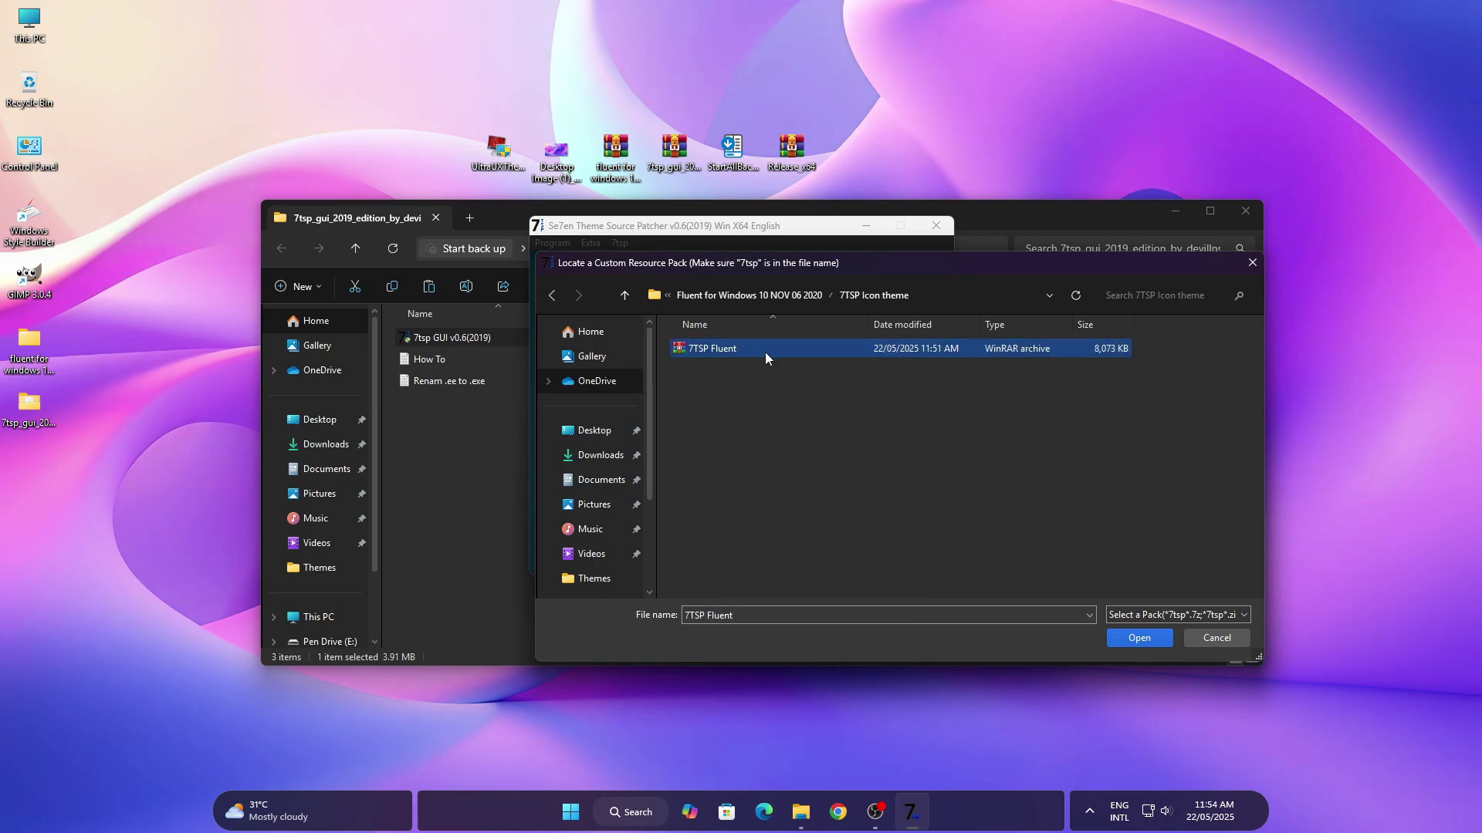
pyautogui.click(1151, 638)
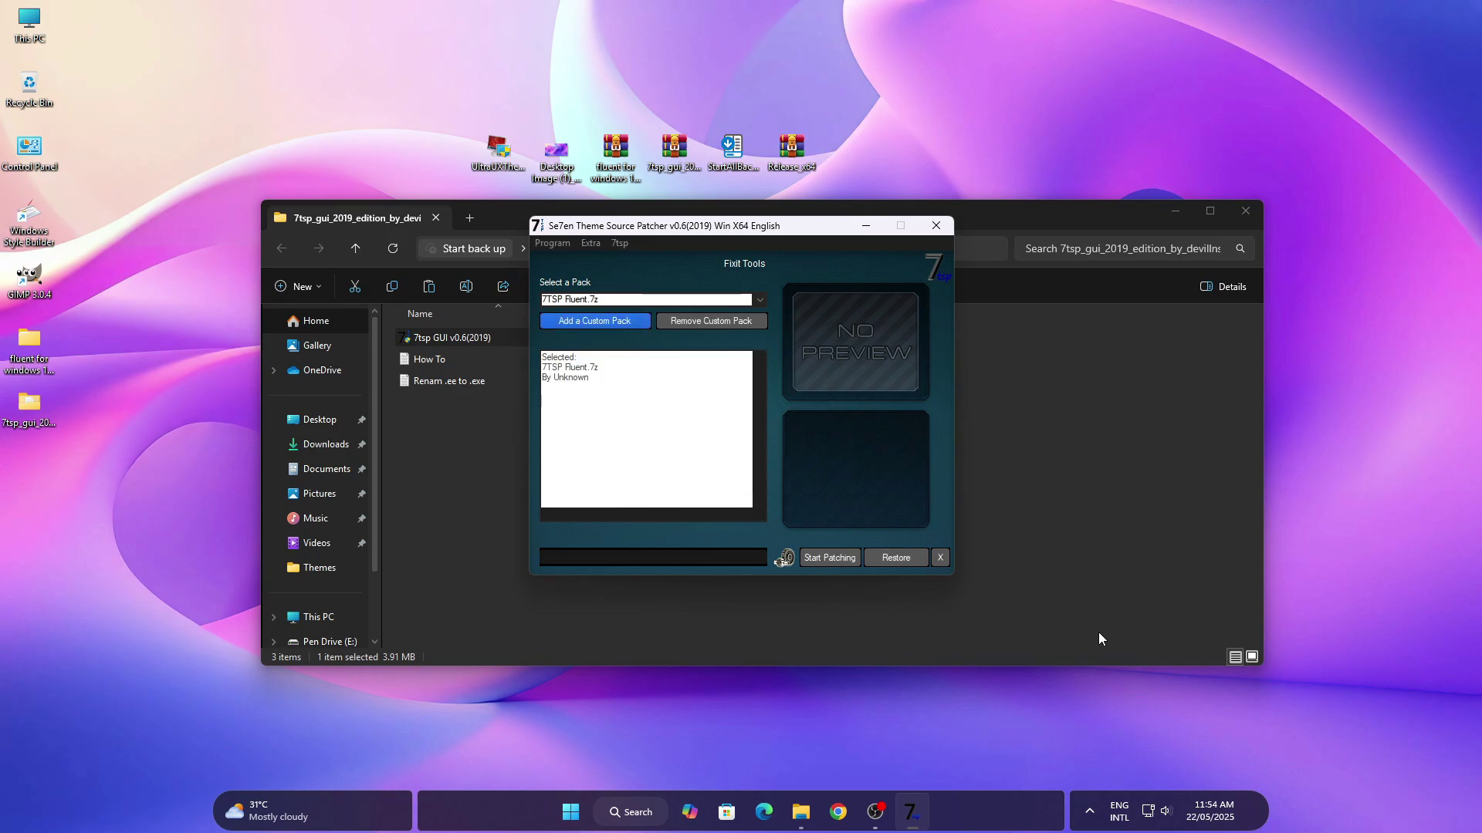
# Patch the system with the 7TSP Fluent.7z pack and dismiss the completion dialog
pyautogui.click(841, 555)
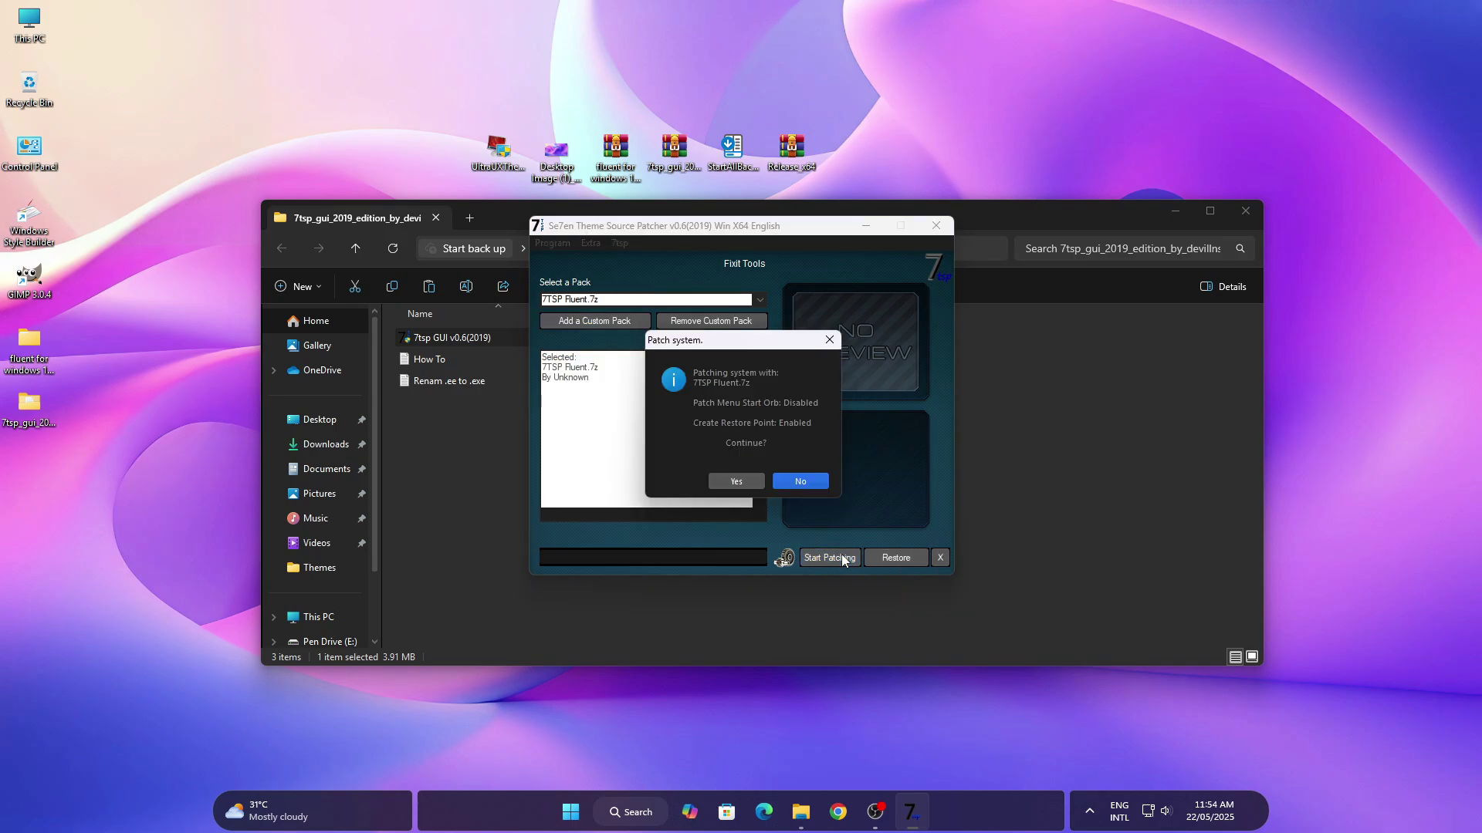
pyautogui.click(746, 482)
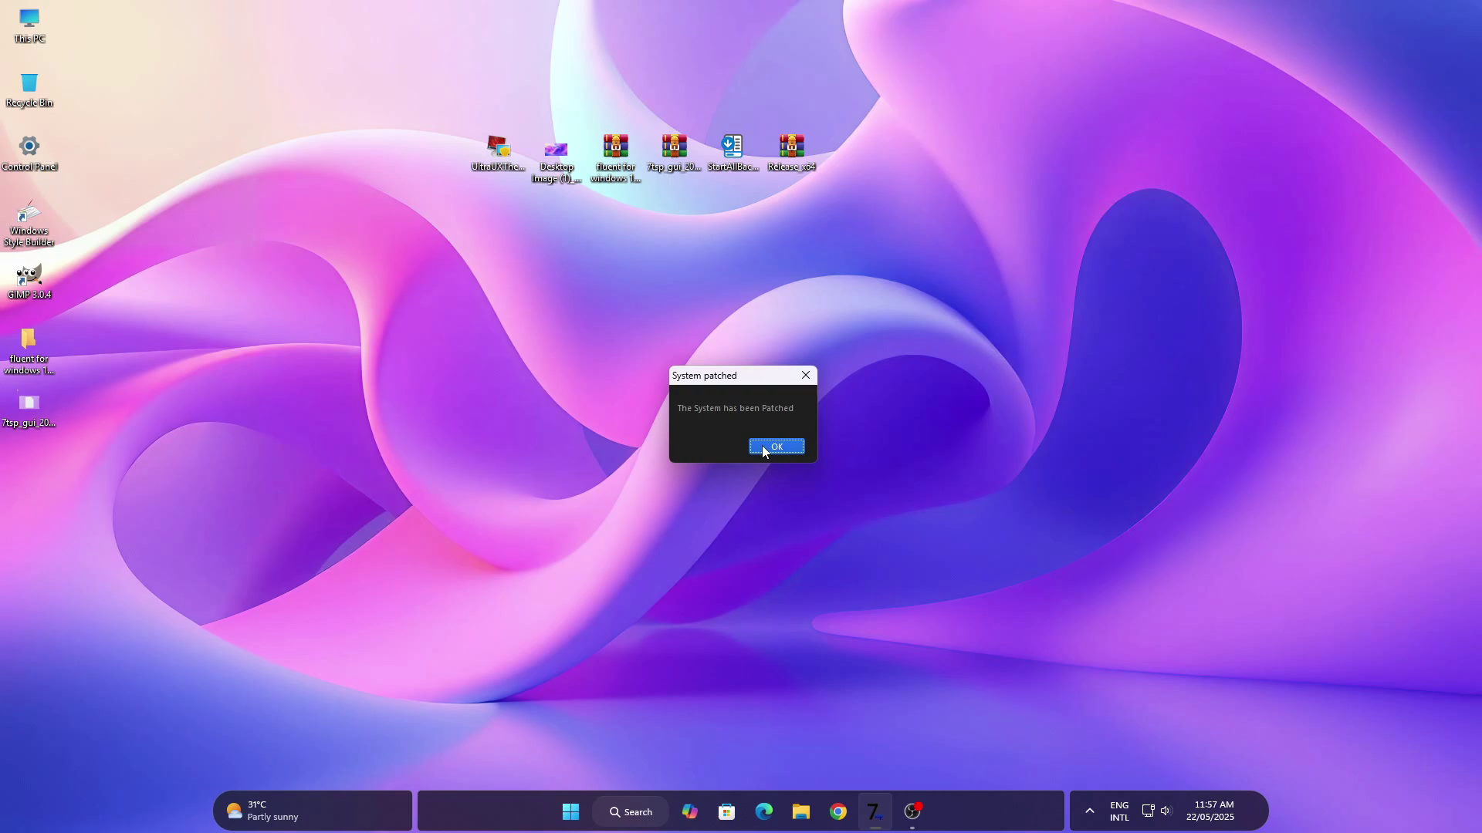
pyautogui.click(770, 447)
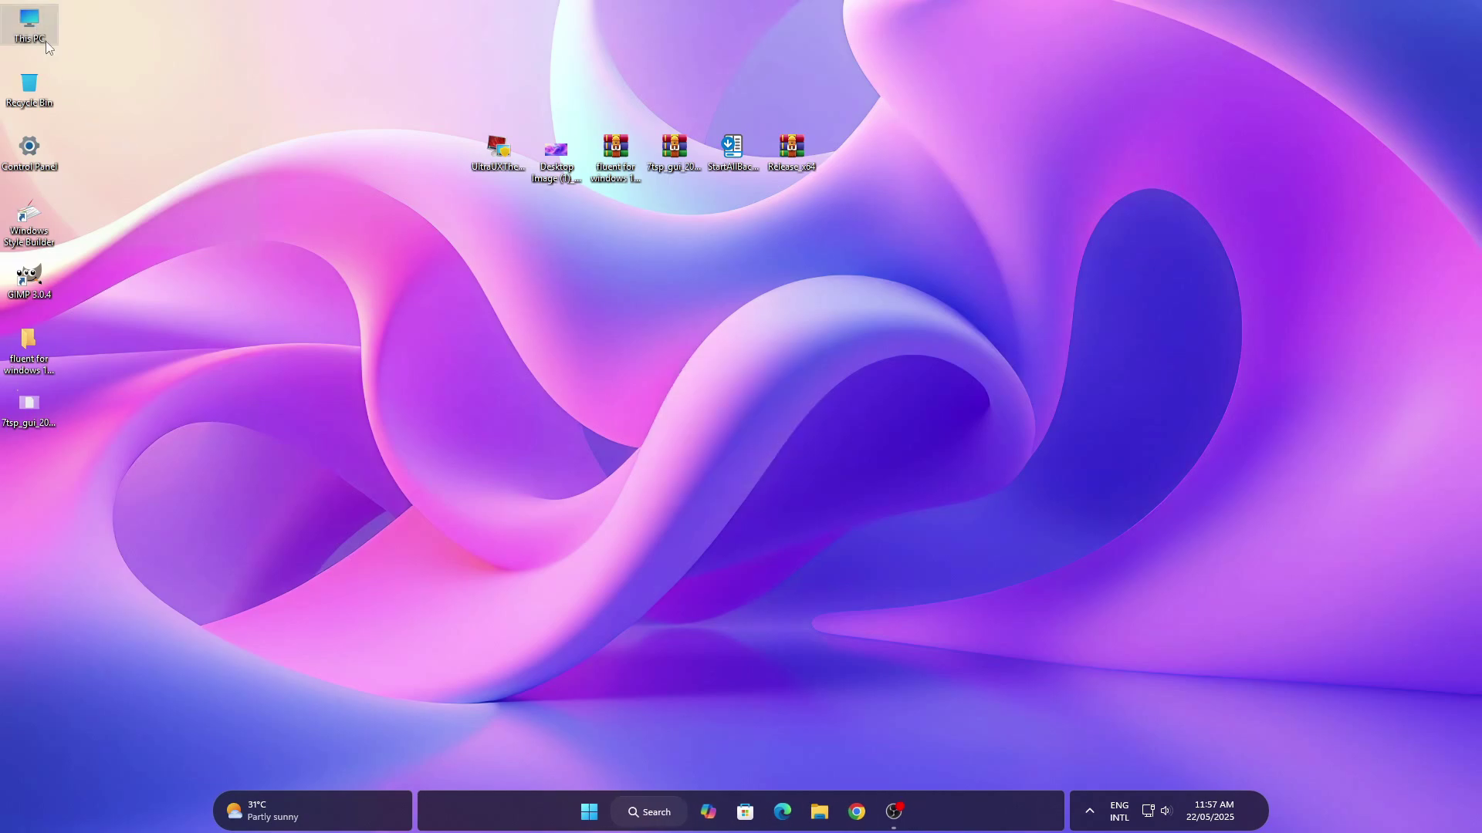
# Open This PC to check the new drive and folder icons, then close the window
pyautogui.hotkey('shift', 'F10')
pyautogui.click(71, 82)
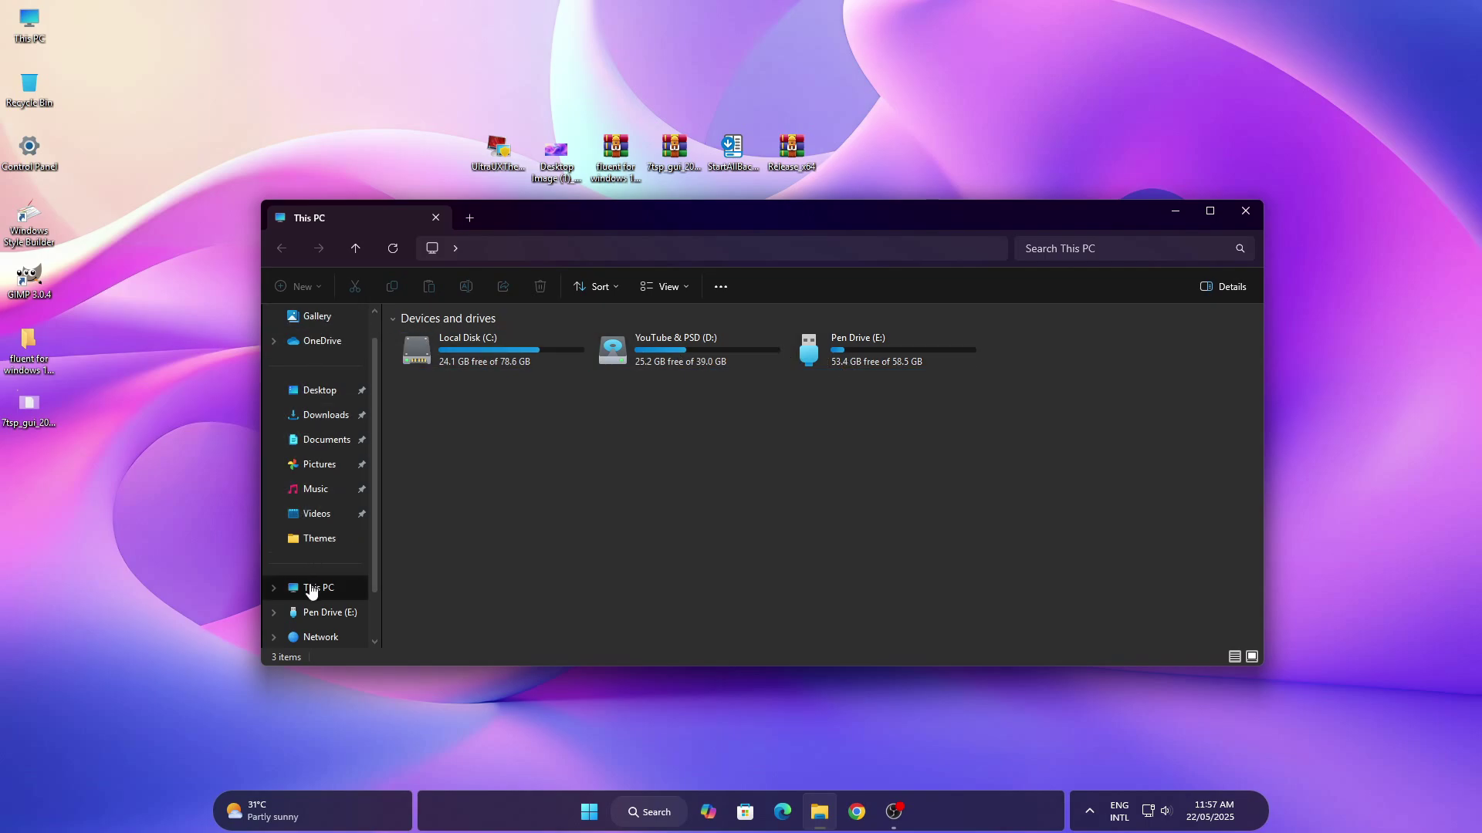
pyautogui.click(1198, 211)
pyautogui.moveTo(701, 7); pyautogui.dragTo(665, 54)
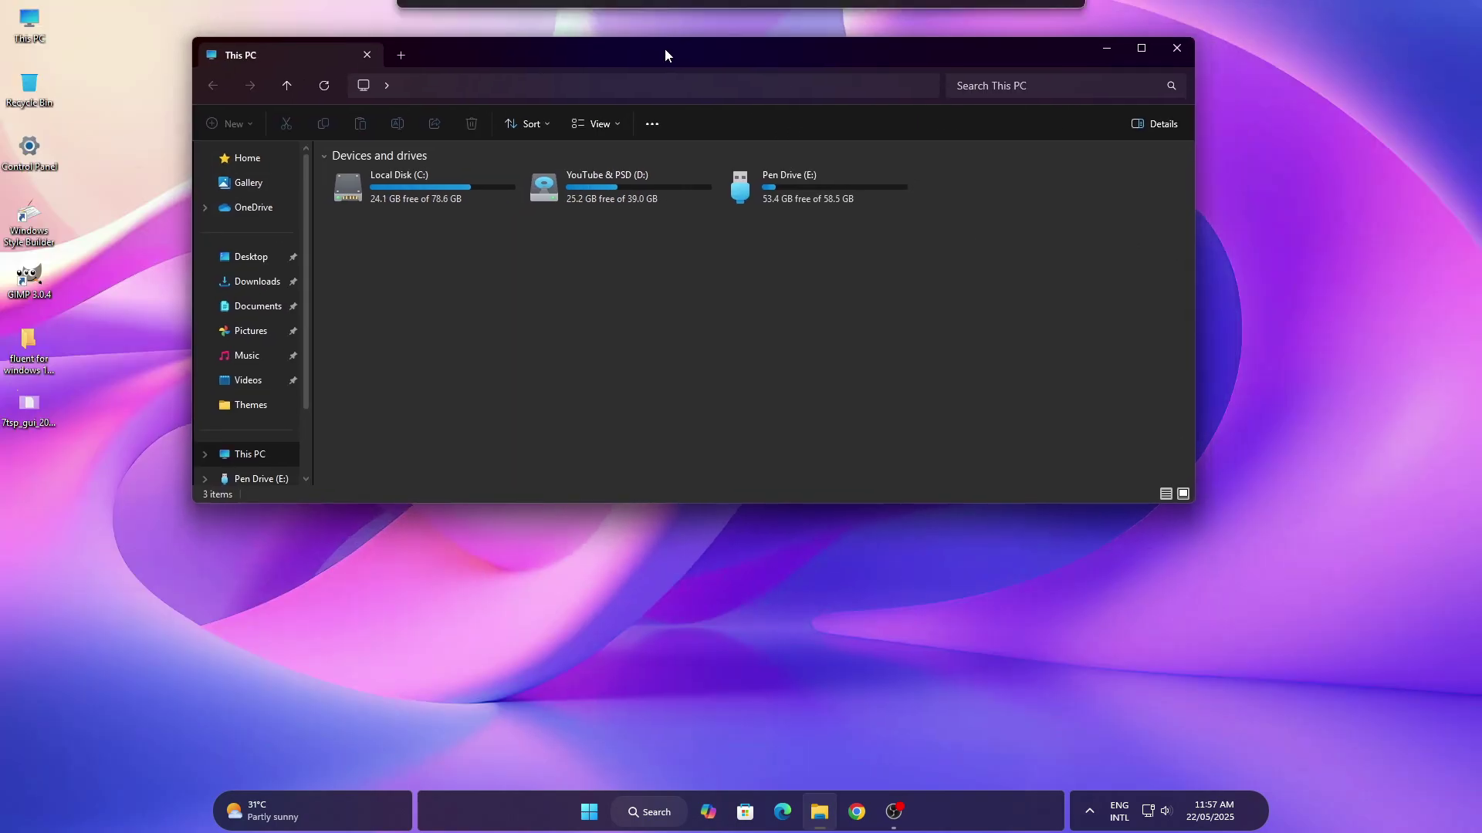
pyautogui.click(1176, 49)
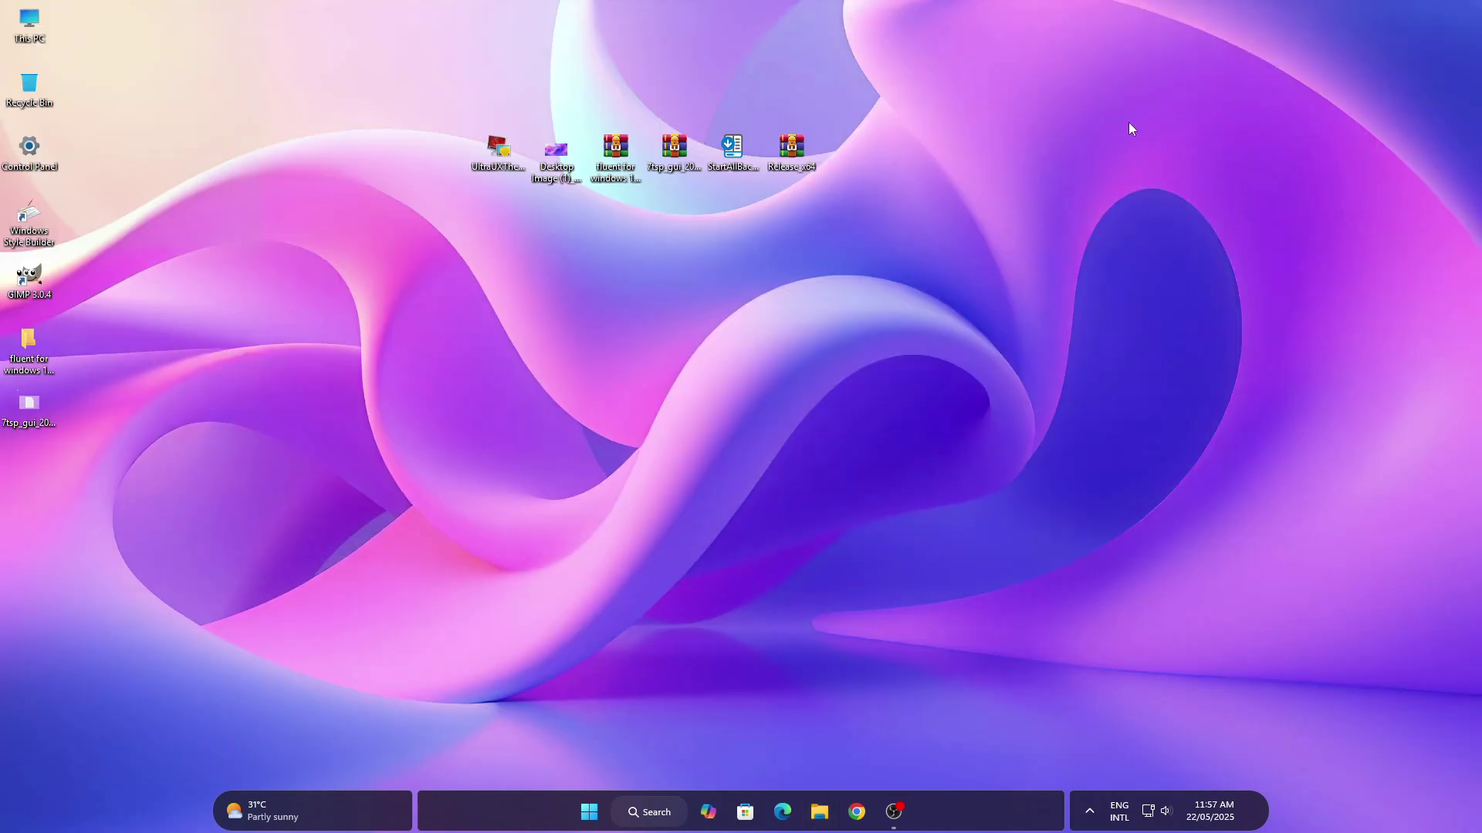
# Run the StartAllBack setup from the desktop to install it
pyautogui.click(733, 149)
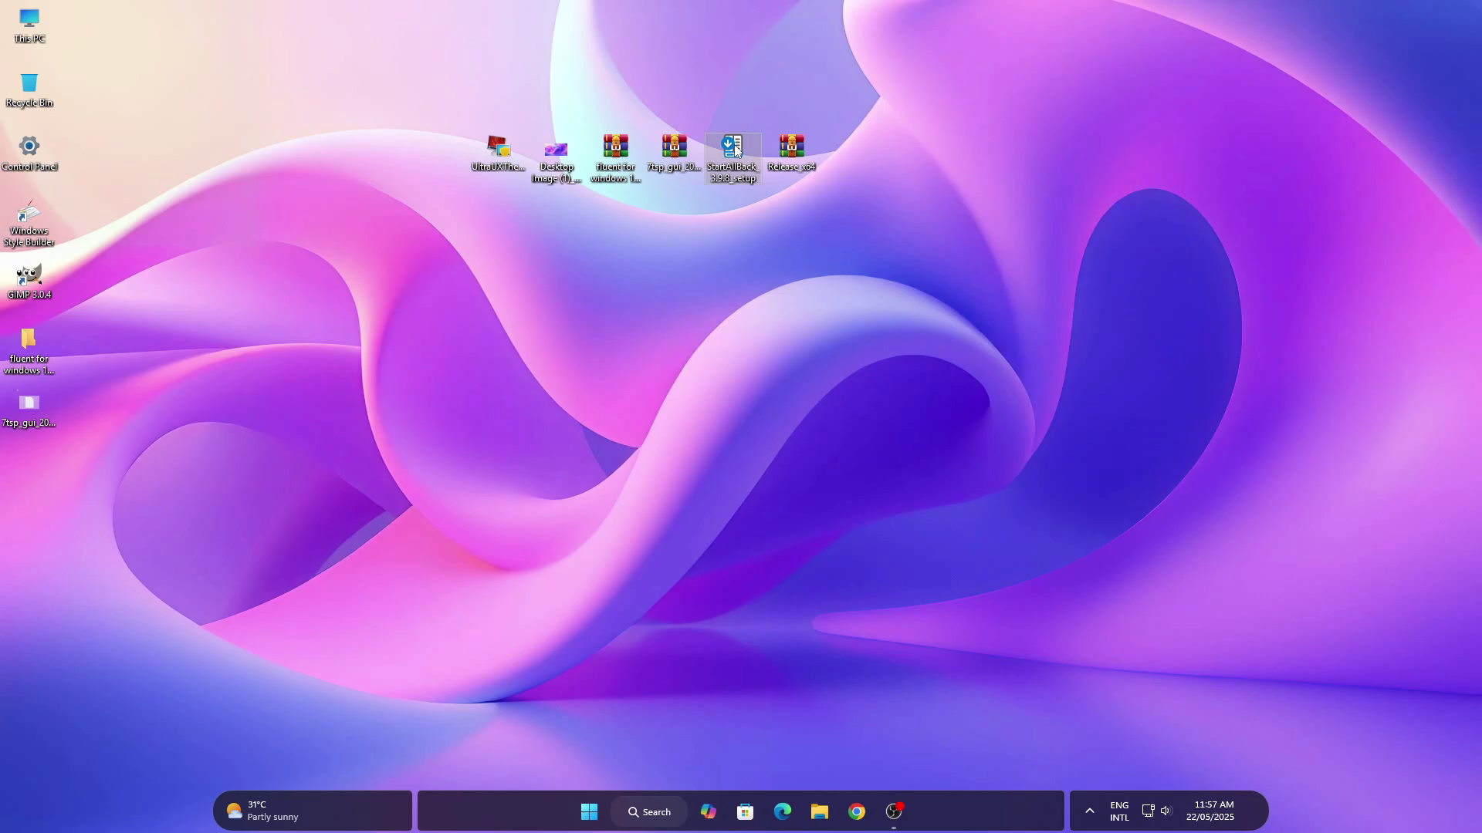
pyautogui.rightClick(734, 146)
pyautogui.click(767, 258)
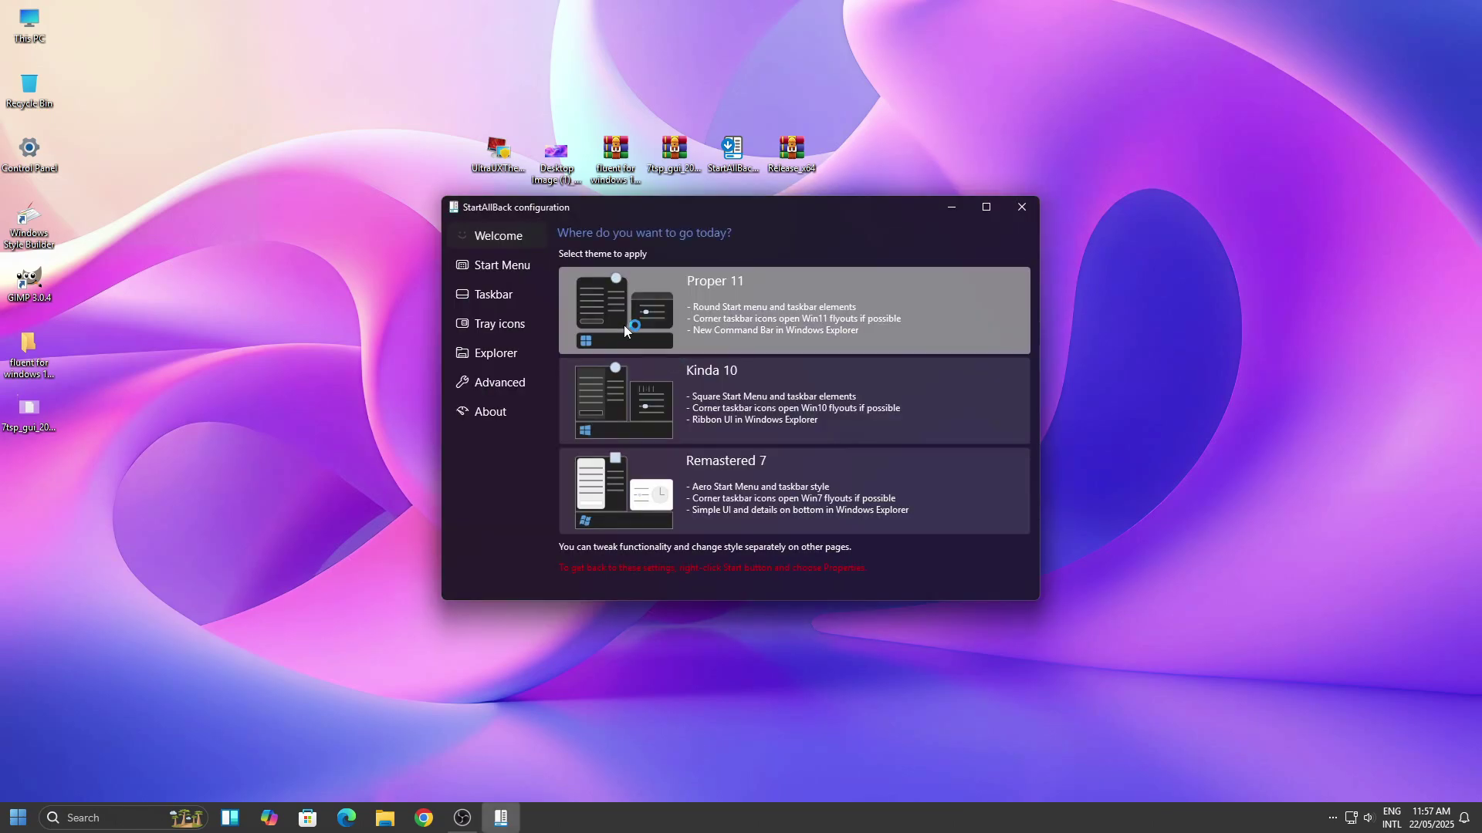
# Turn off both the enhanced classic start menu and the enhanced classic taskbar, and check the Start menu
pyautogui.click(528, 276)
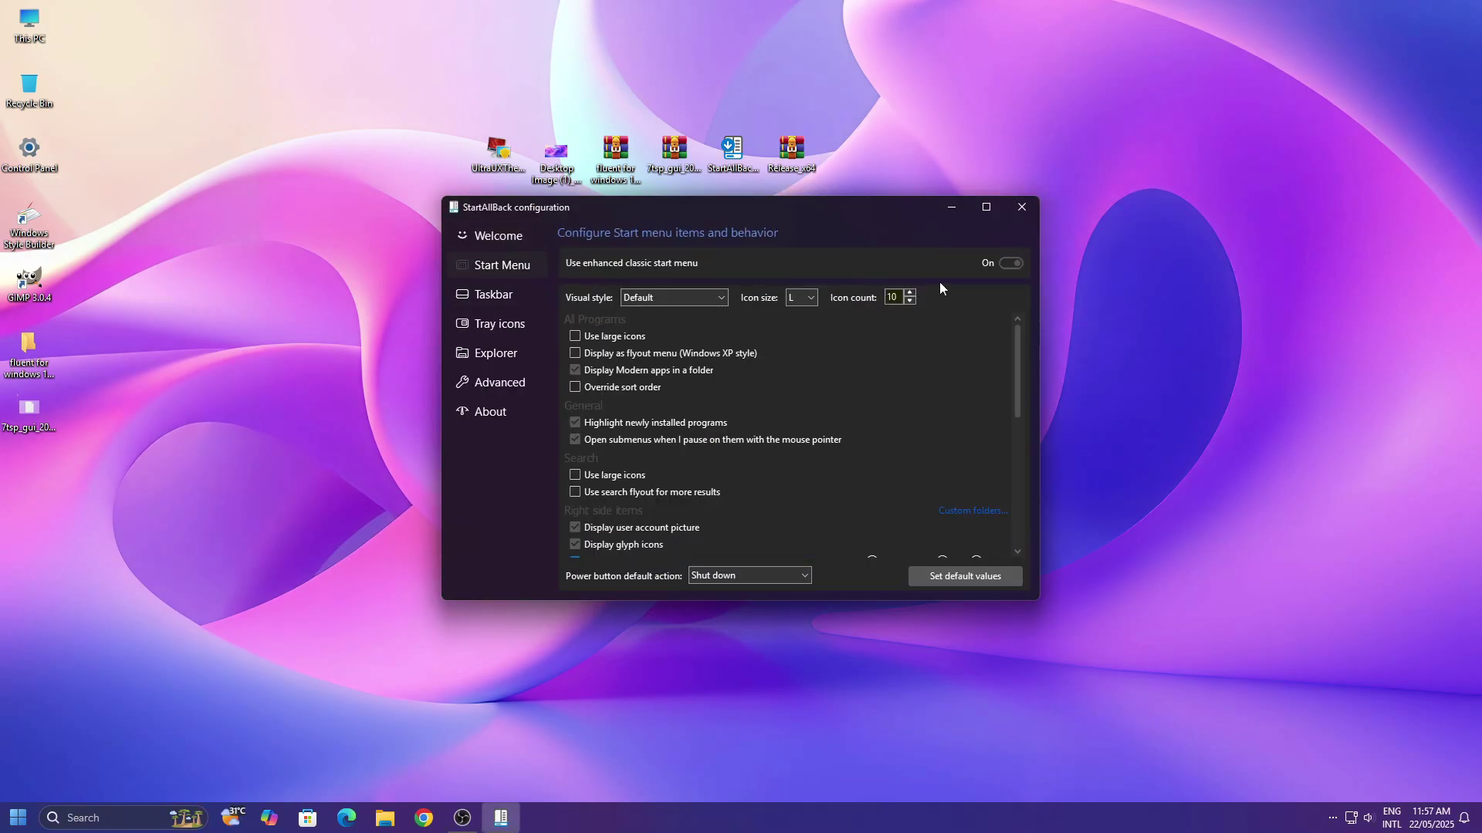
pyautogui.click(1006, 266)
pyautogui.click(497, 293)
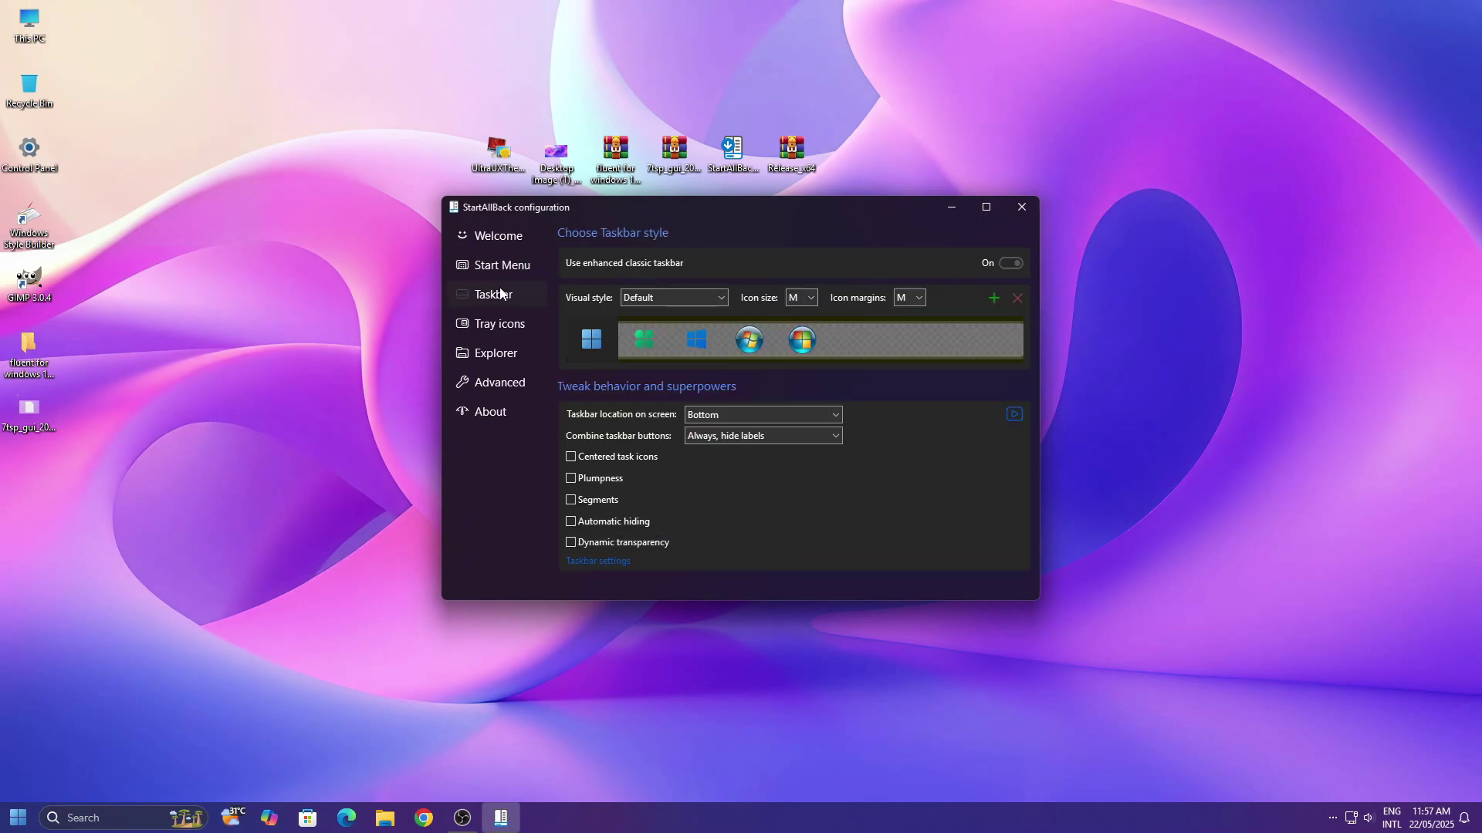
pyautogui.click(1001, 264)
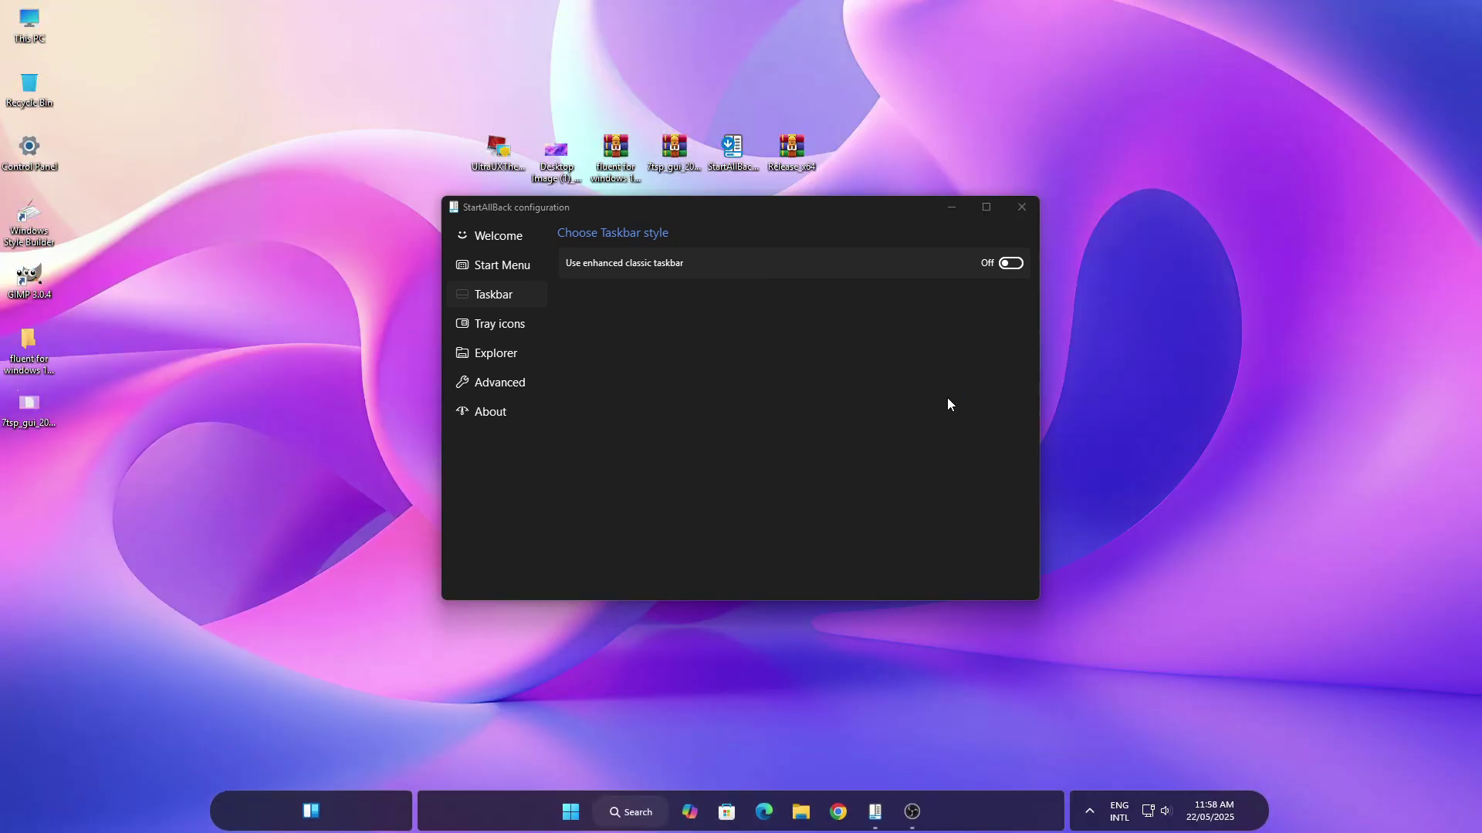
pyautogui.click(571, 811)
pyautogui.click(570, 811)
# Set the Explorer style to Win7 Command Bar with details pane on bottom, disable Mica effect and new icons, and close the configuration
pyautogui.click(480, 331)
pyautogui.click(488, 352)
pyautogui.click(768, 330)
pyautogui.click(860, 316)
pyautogui.click(591, 440)
pyautogui.click(582, 395)
pyautogui.click(571, 371)
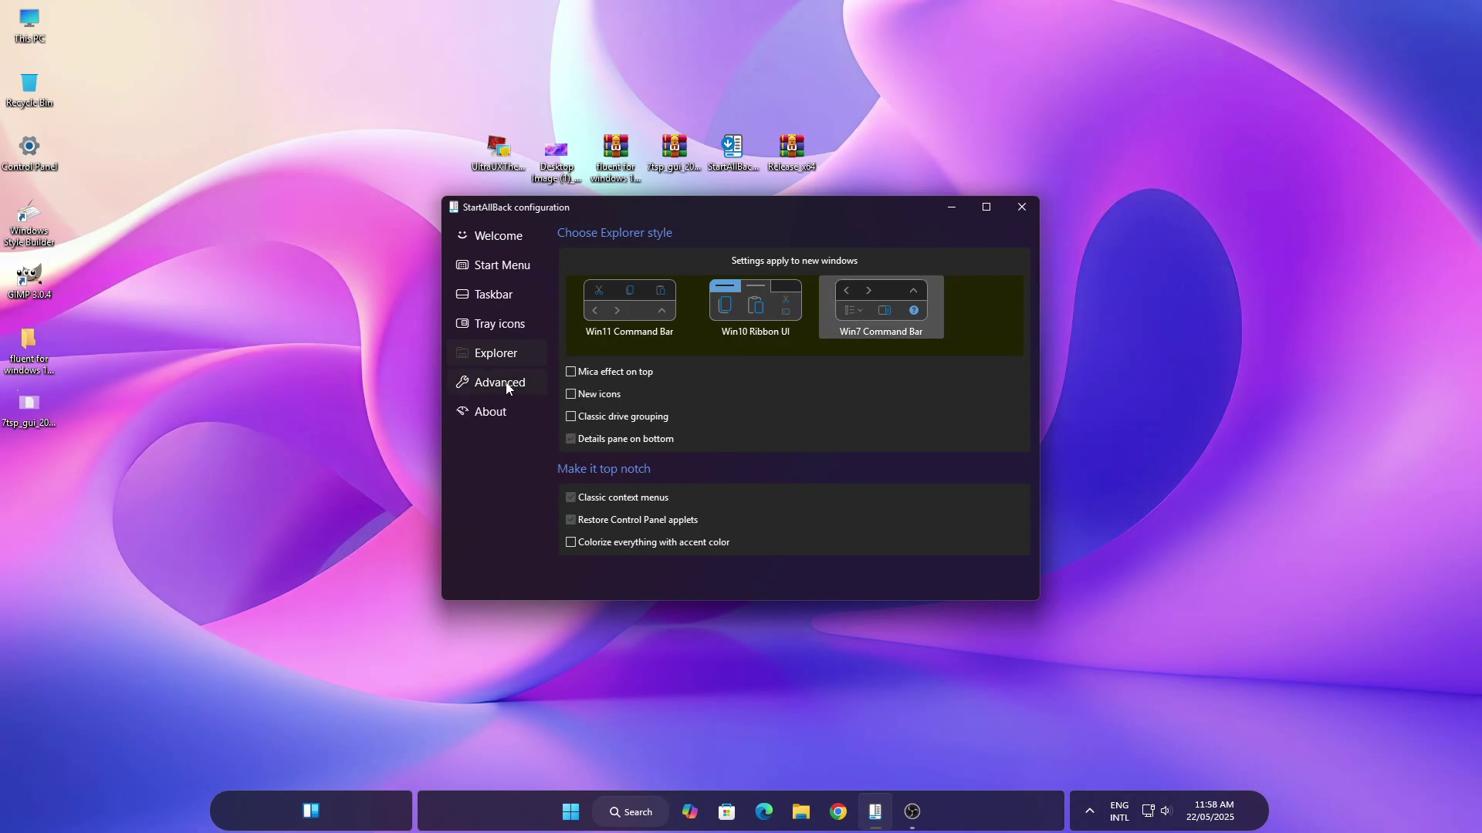
pyautogui.click(1022, 208)
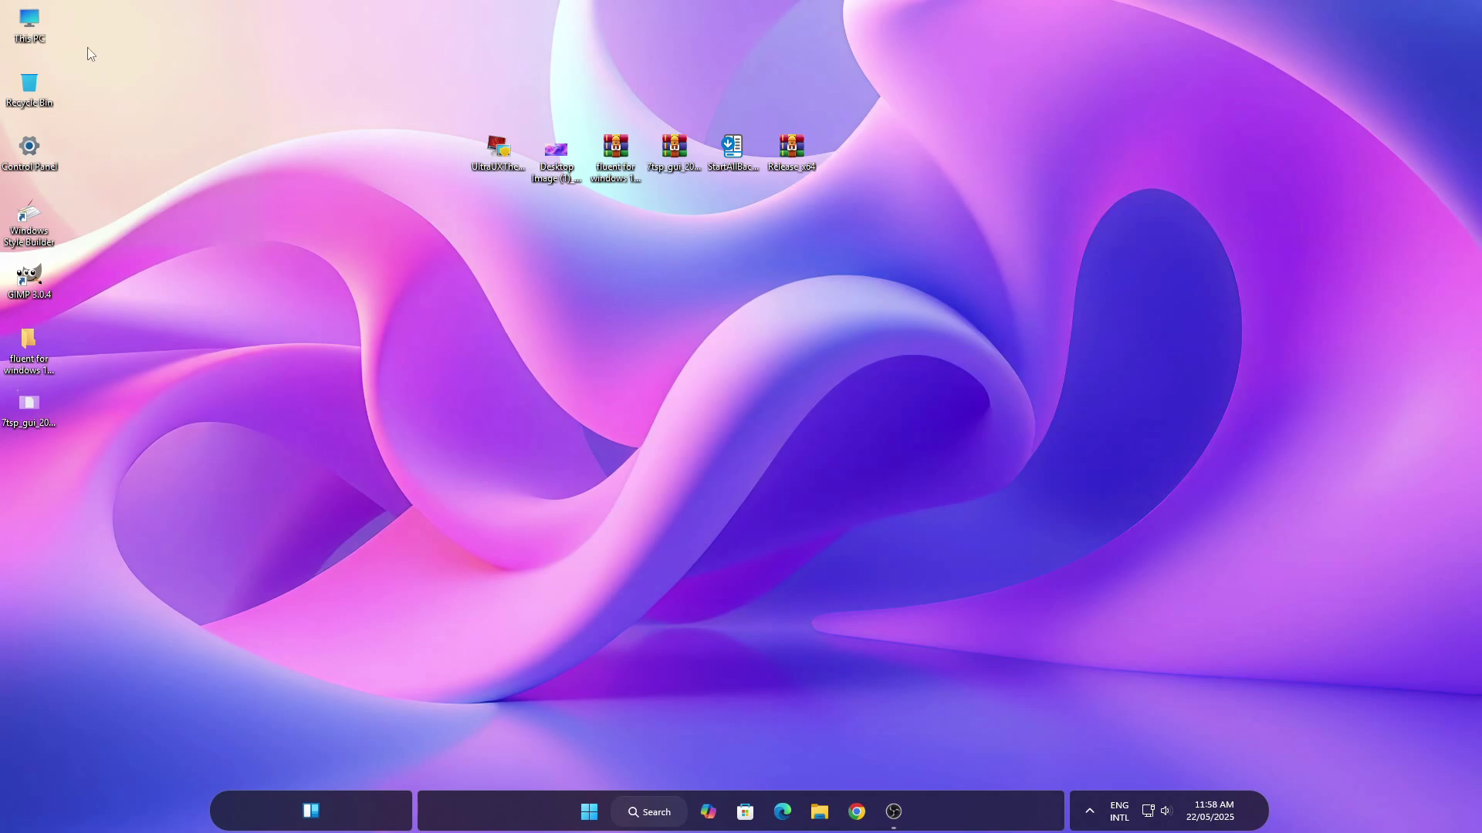
# Open This PC, hide the details pane and close the window
pyautogui.rightClick(33, 20)
pyautogui.click(62, 34)
pyautogui.hotkey('alt', 'shift', 'p')
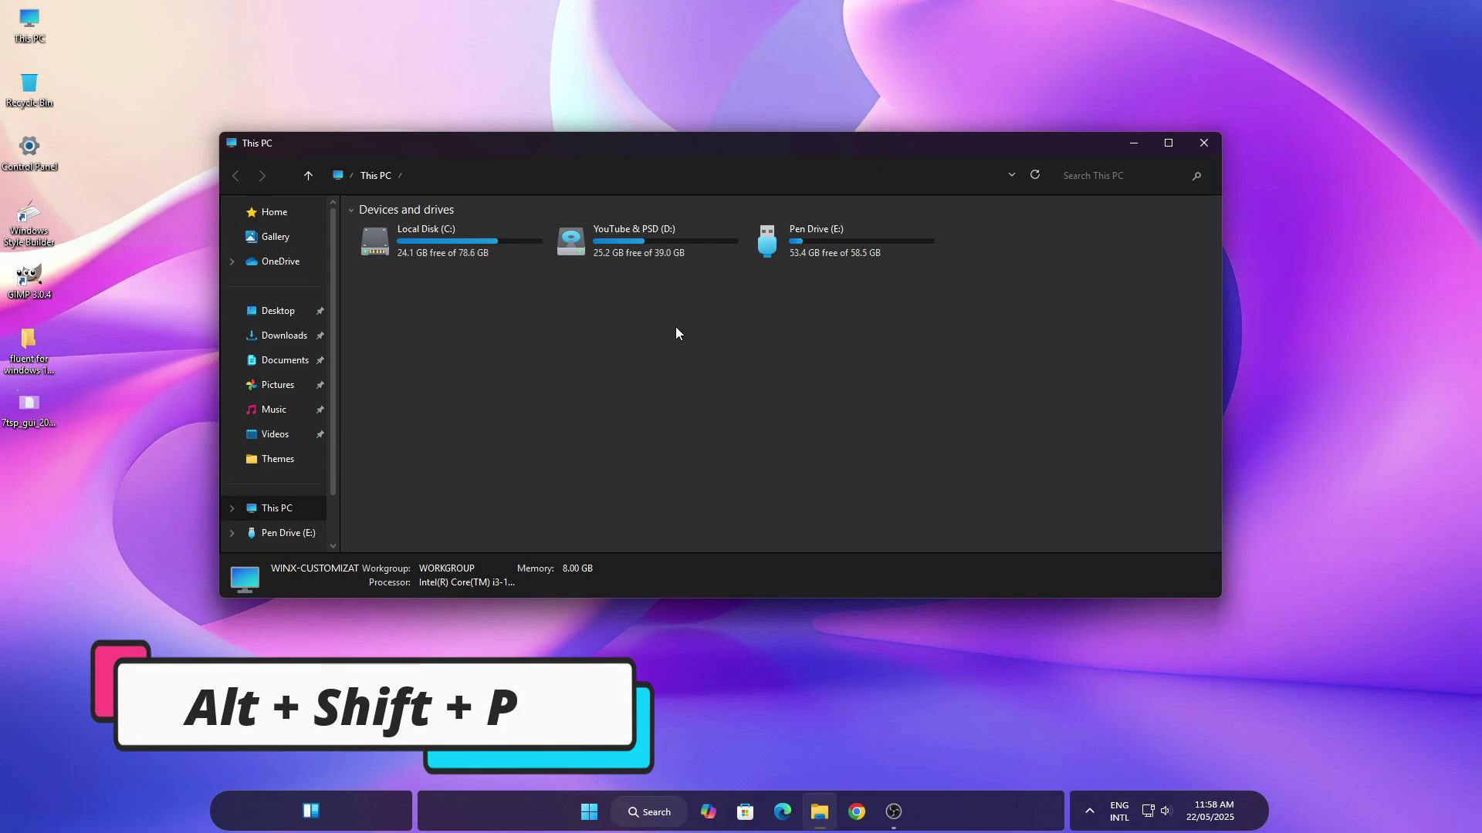
pyautogui.hotkey('alt', 'shift', 'p')
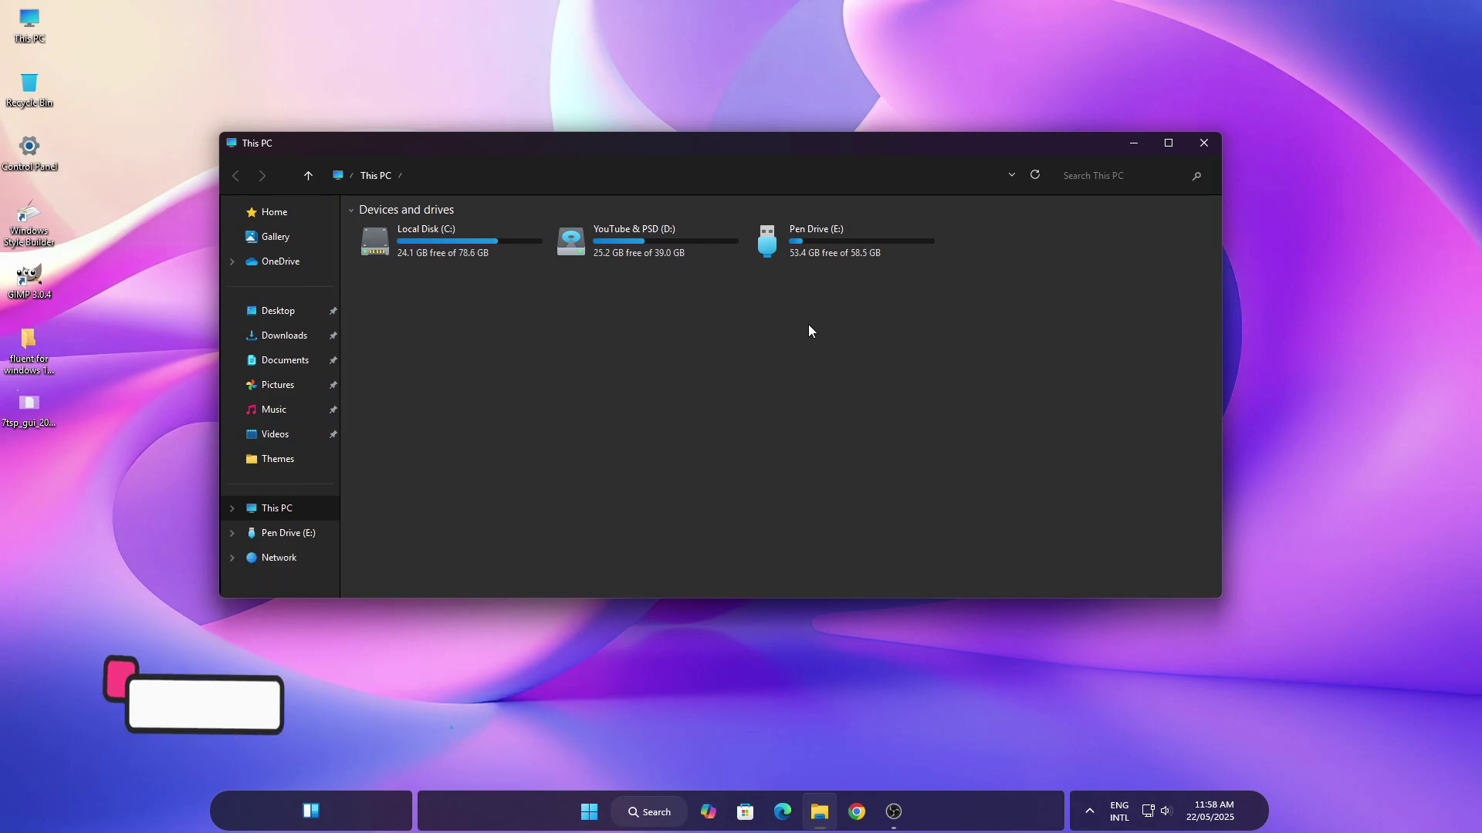
pyautogui.click(1204, 145)
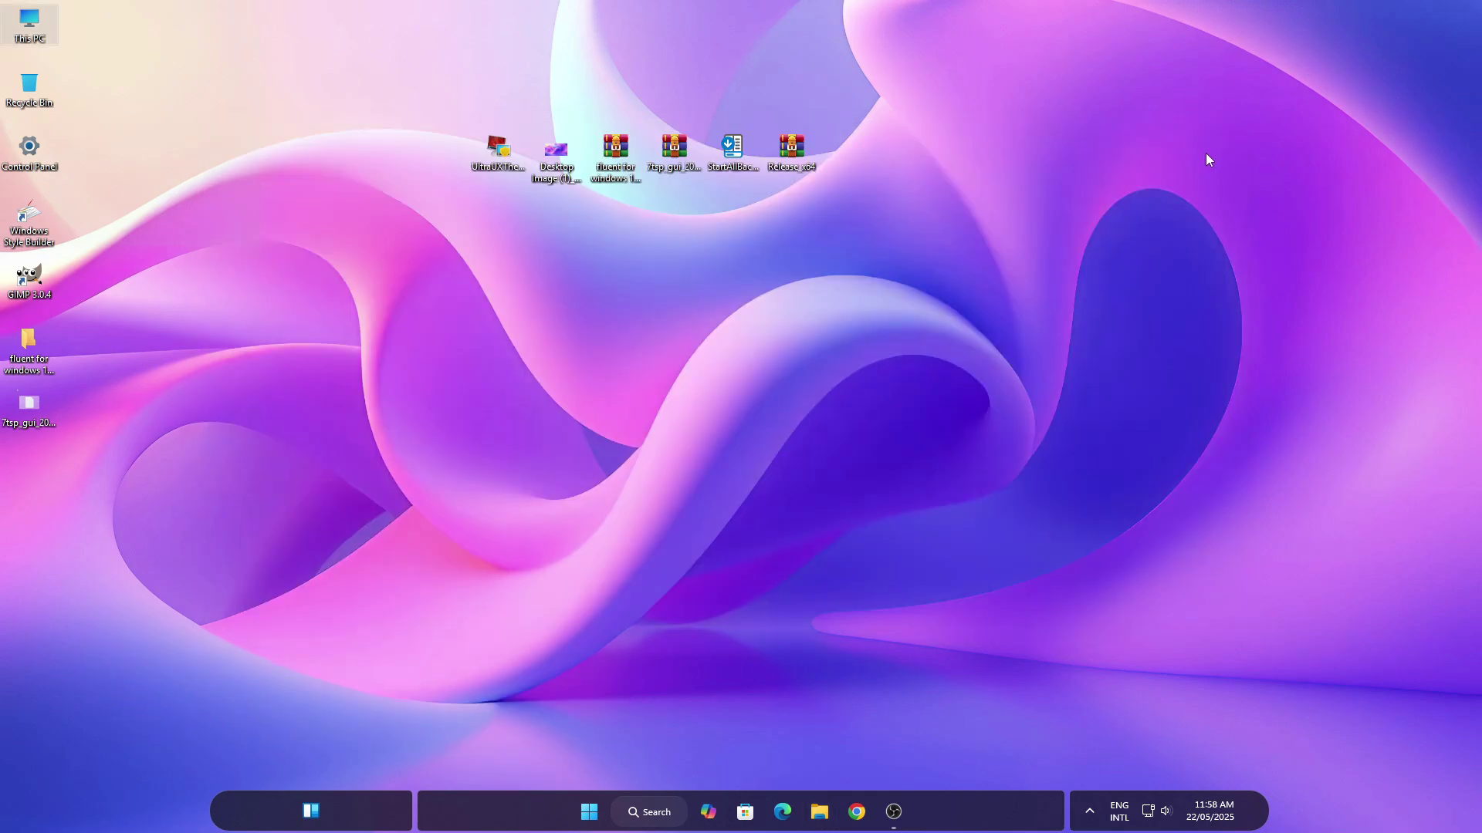
# Extract the Release_x64 archive with WinRAR into a Release_x64 folder on the desktop
pyautogui.doubleClick(791, 141)
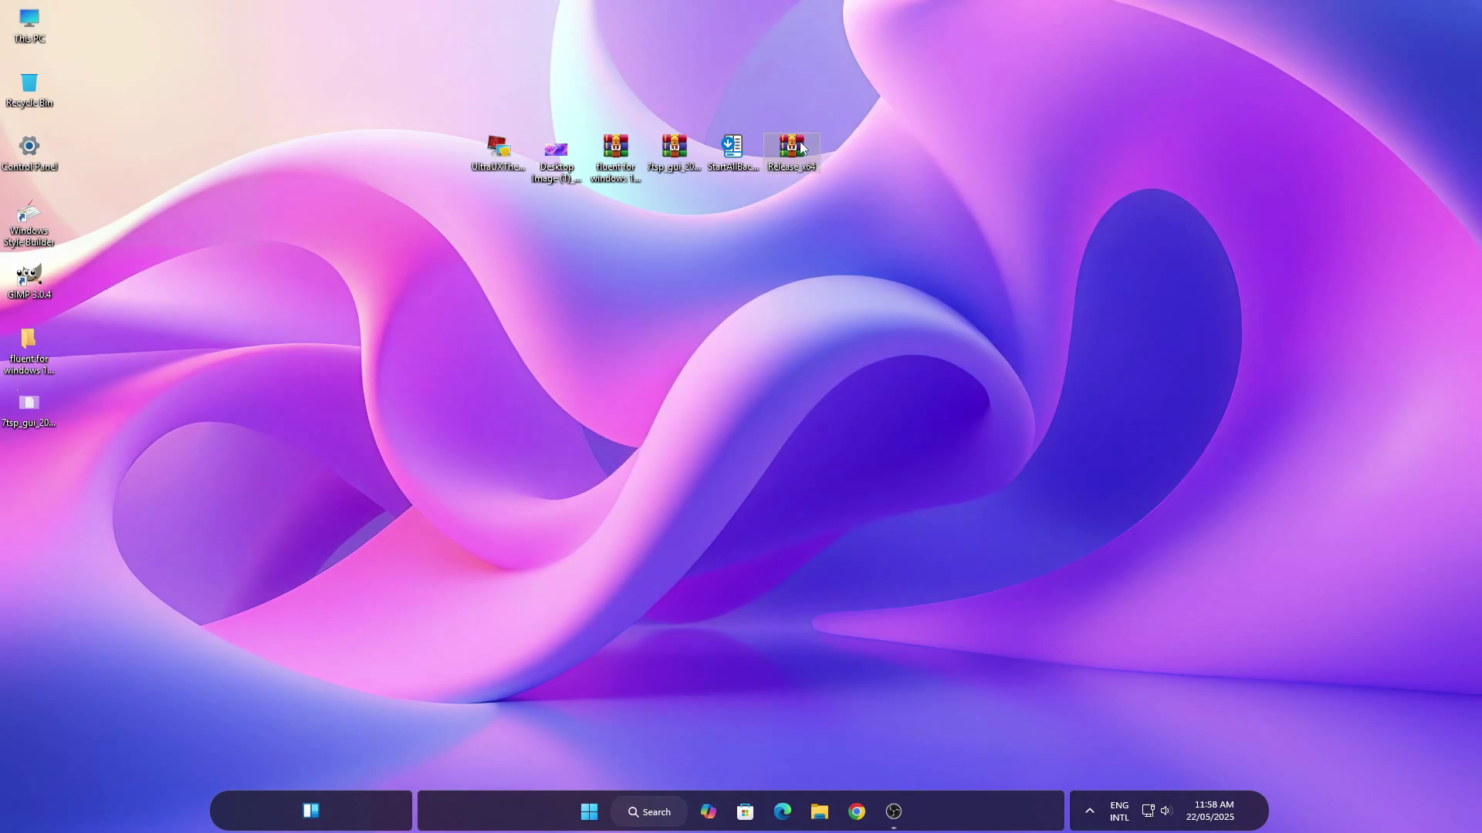
pyautogui.rightClick(800, 143)
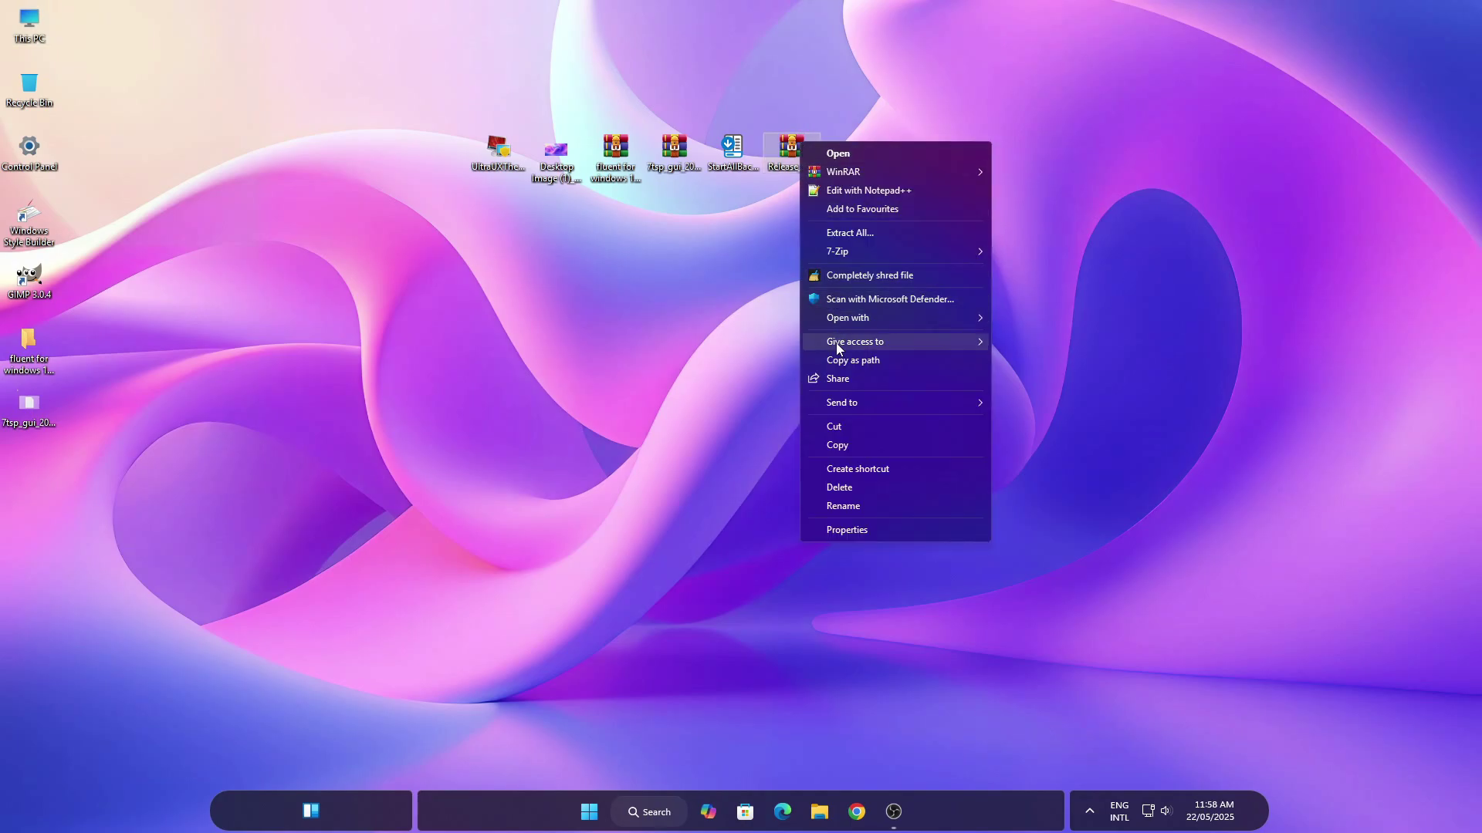
pyautogui.moveTo(865, 174)
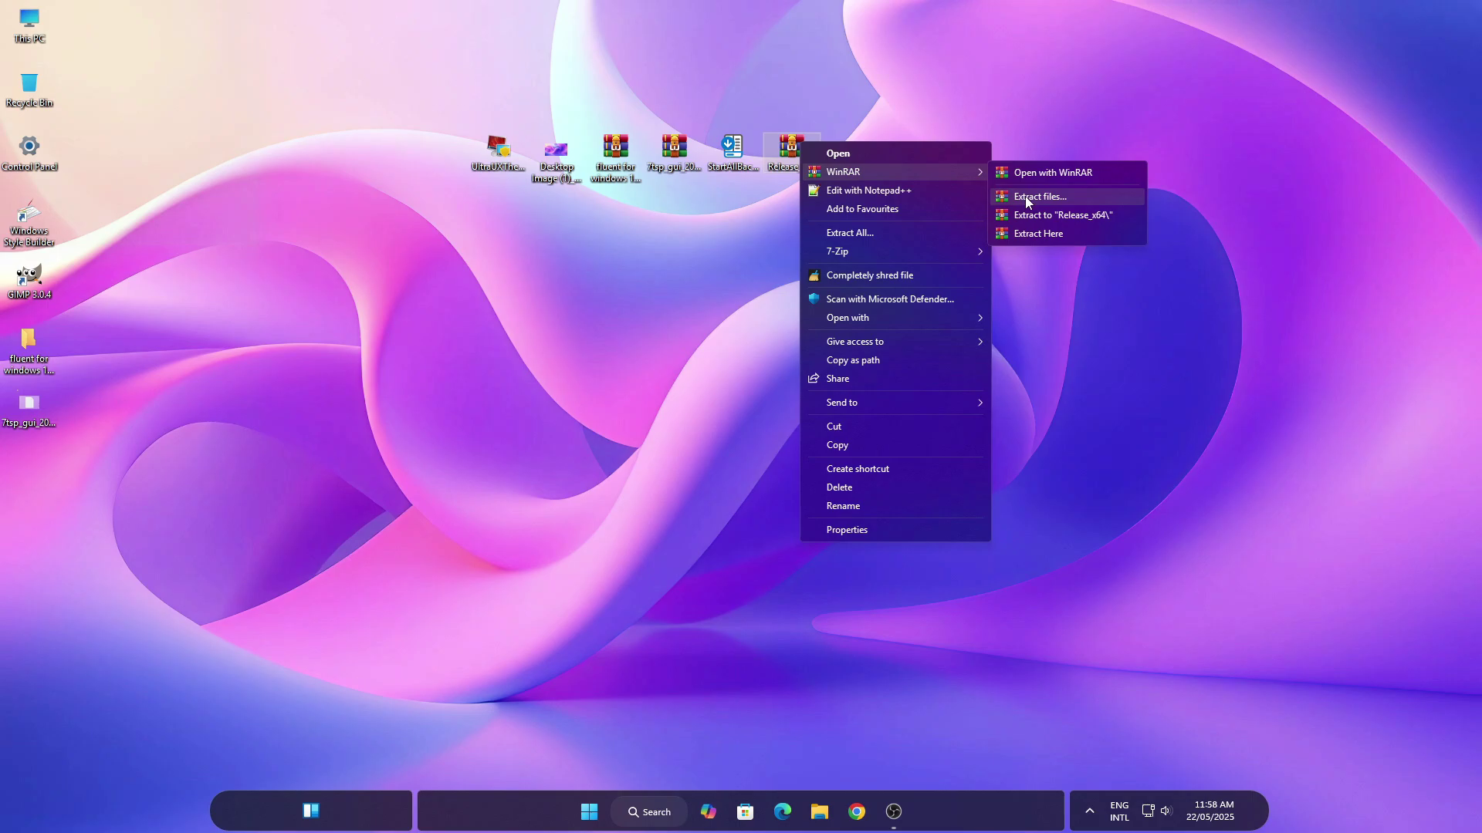
pyautogui.click(1025, 196)
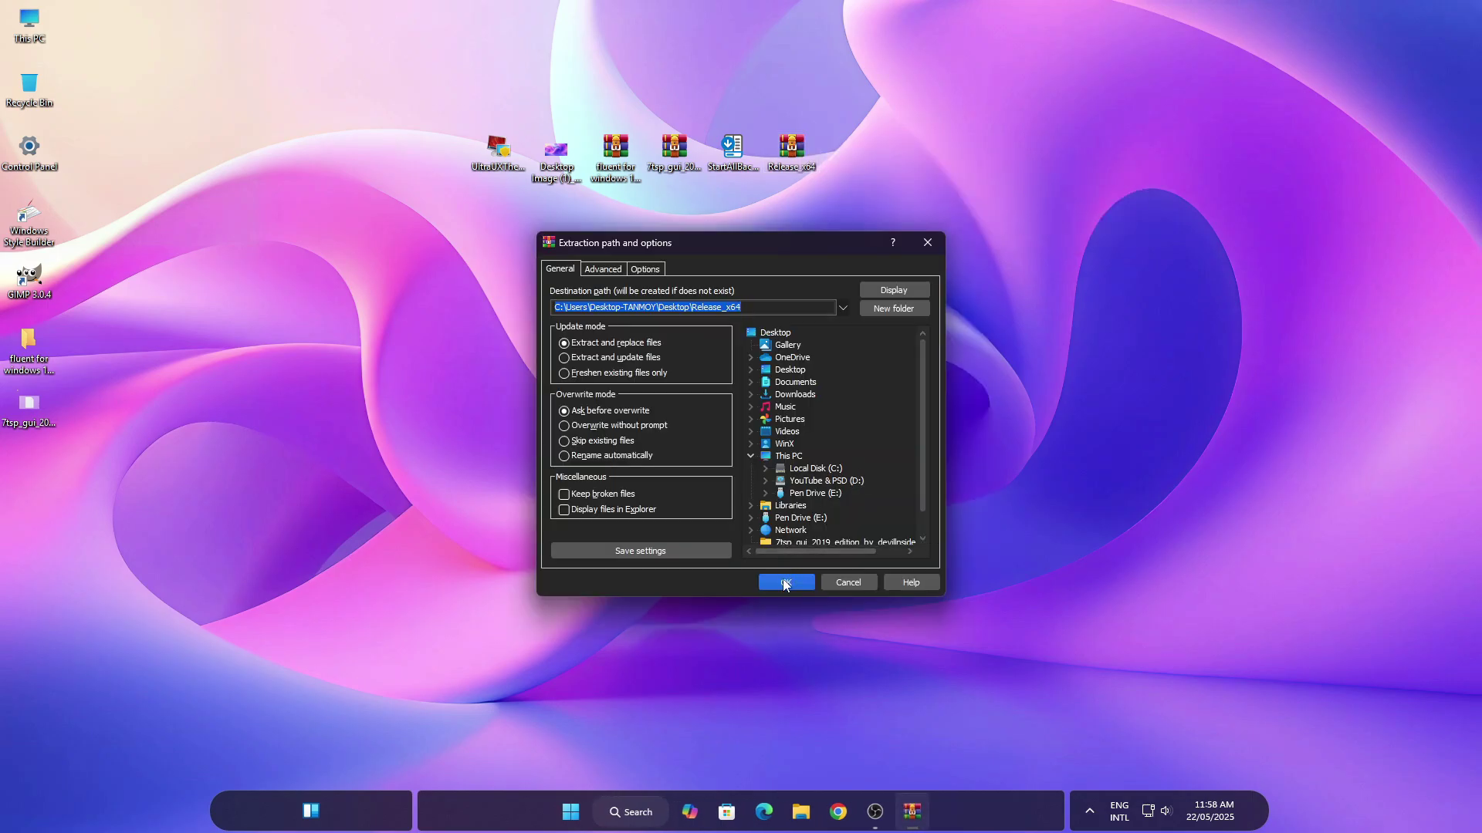
pyautogui.click(784, 583)
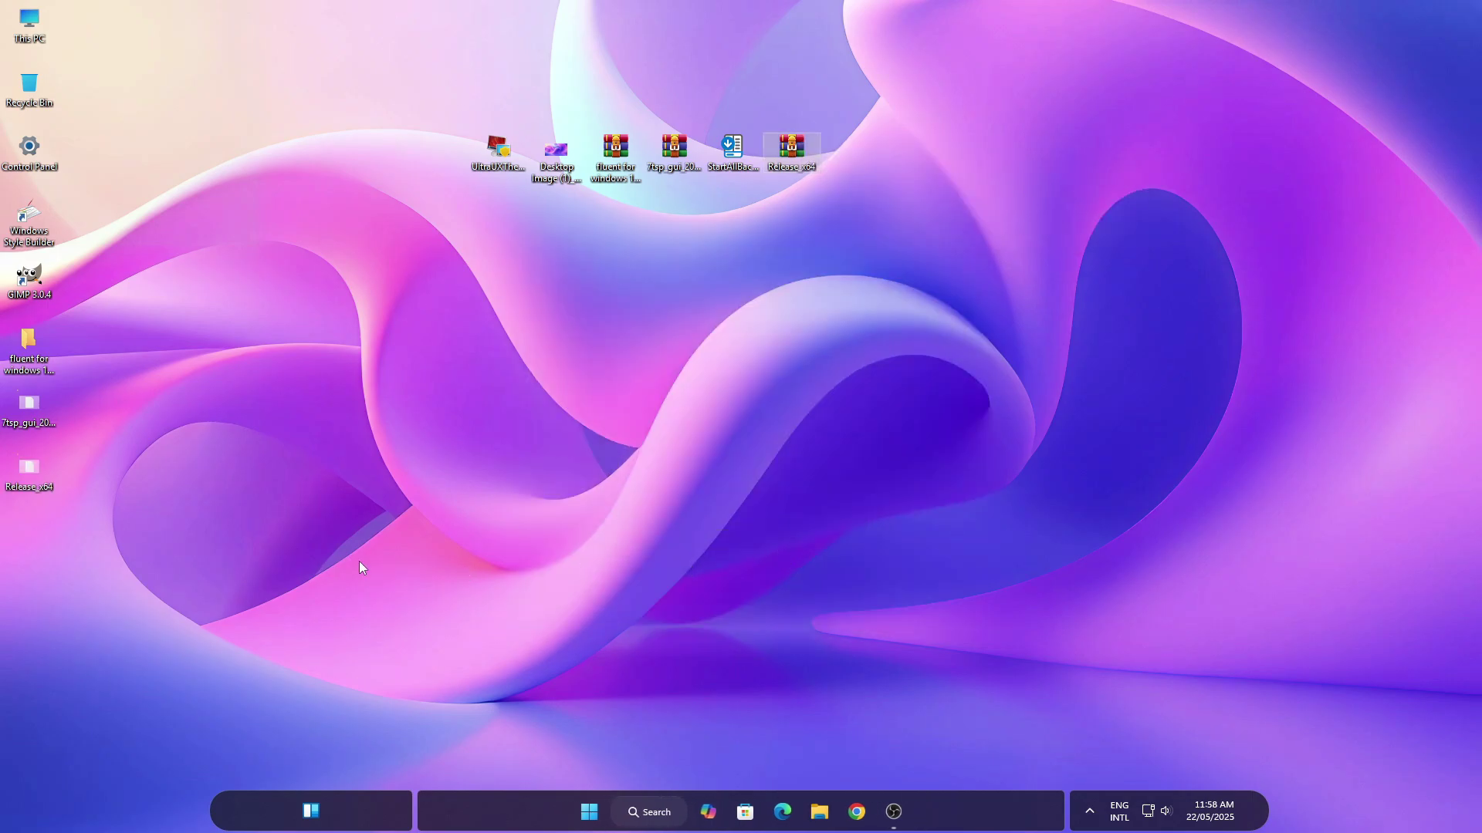
# Move the extracted Release_x64 folder from the desktop to Local Disk (C:), replacing the files already there
pyautogui.rightClick(36, 471)
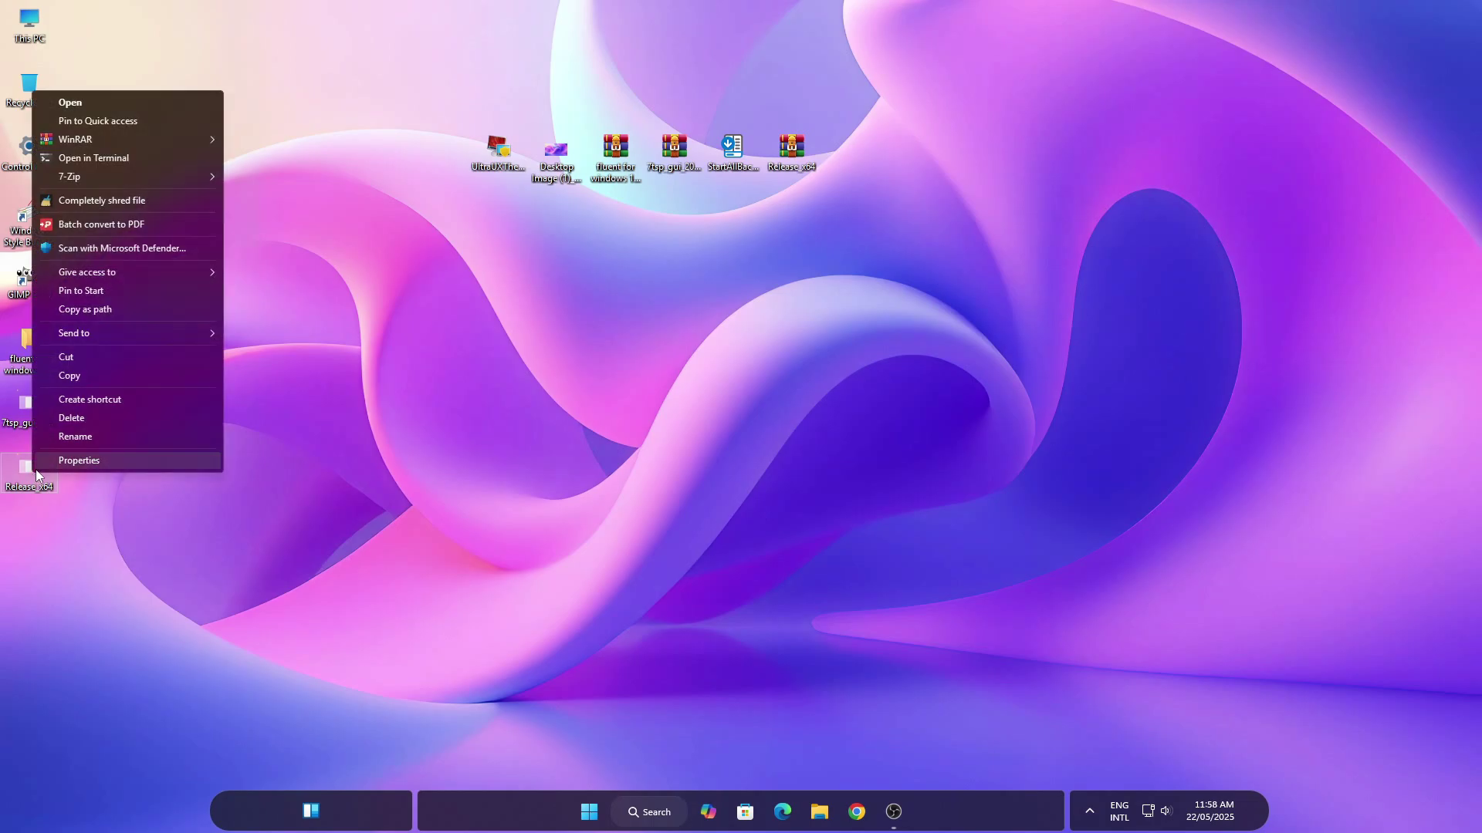
pyautogui.click(81, 359)
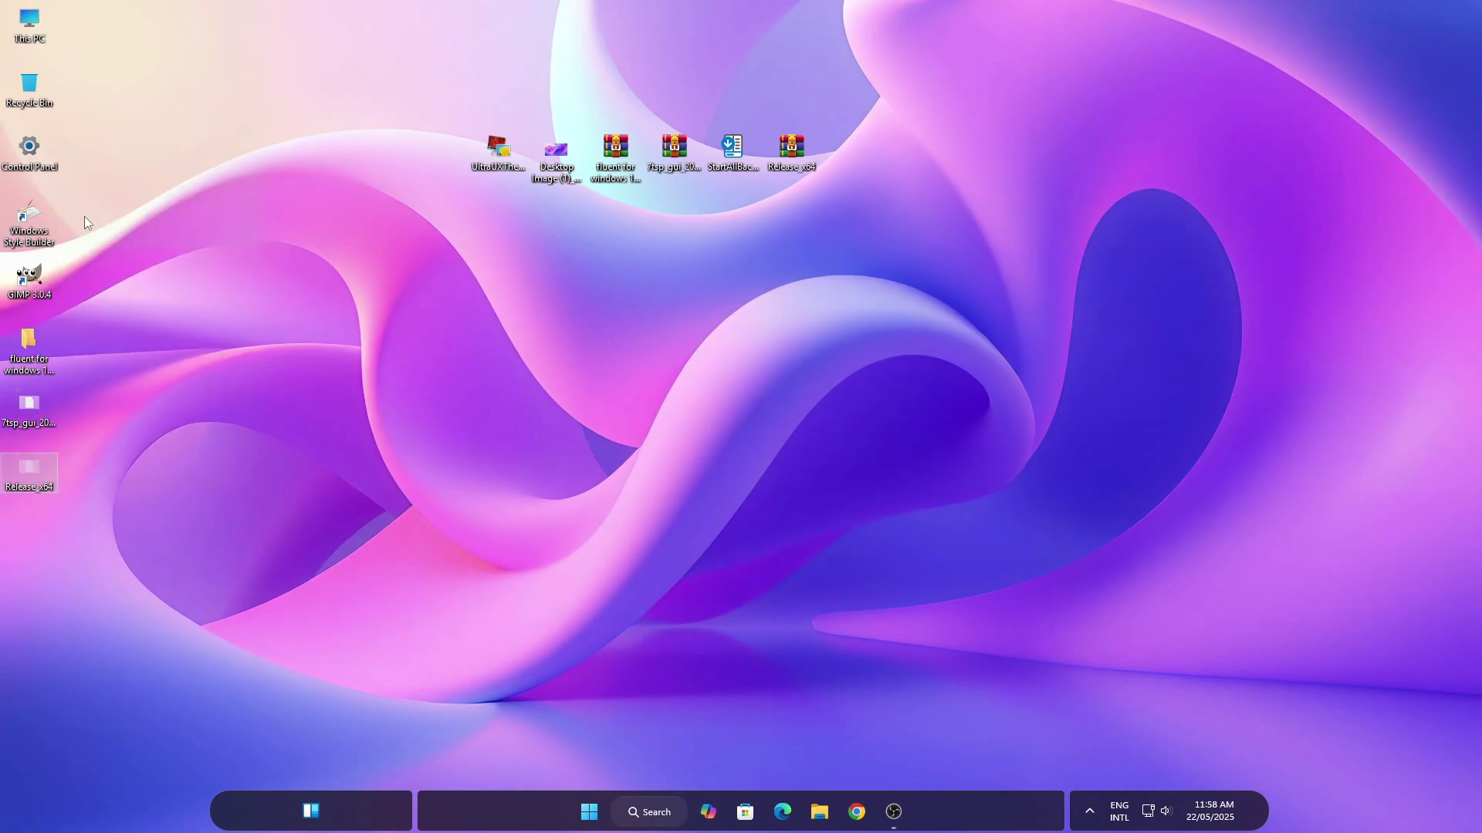
pyautogui.click(29, 27)
pyautogui.rightClick(30, 32)
pyautogui.click(58, 45)
pyautogui.click(409, 243)
pyautogui.rightClick(406, 242)
pyautogui.click(409, 252)
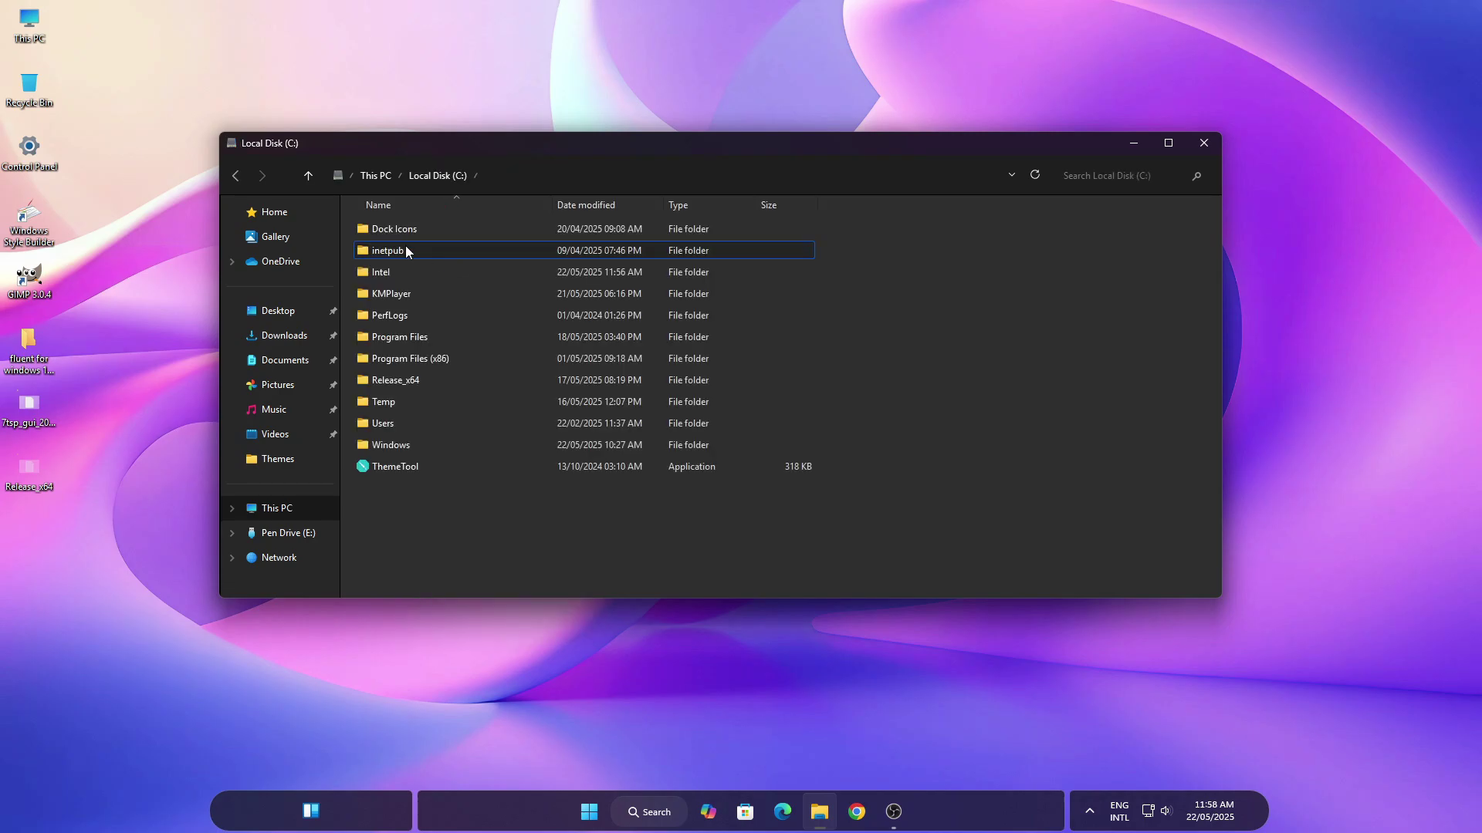
pyautogui.rightClick(878, 388)
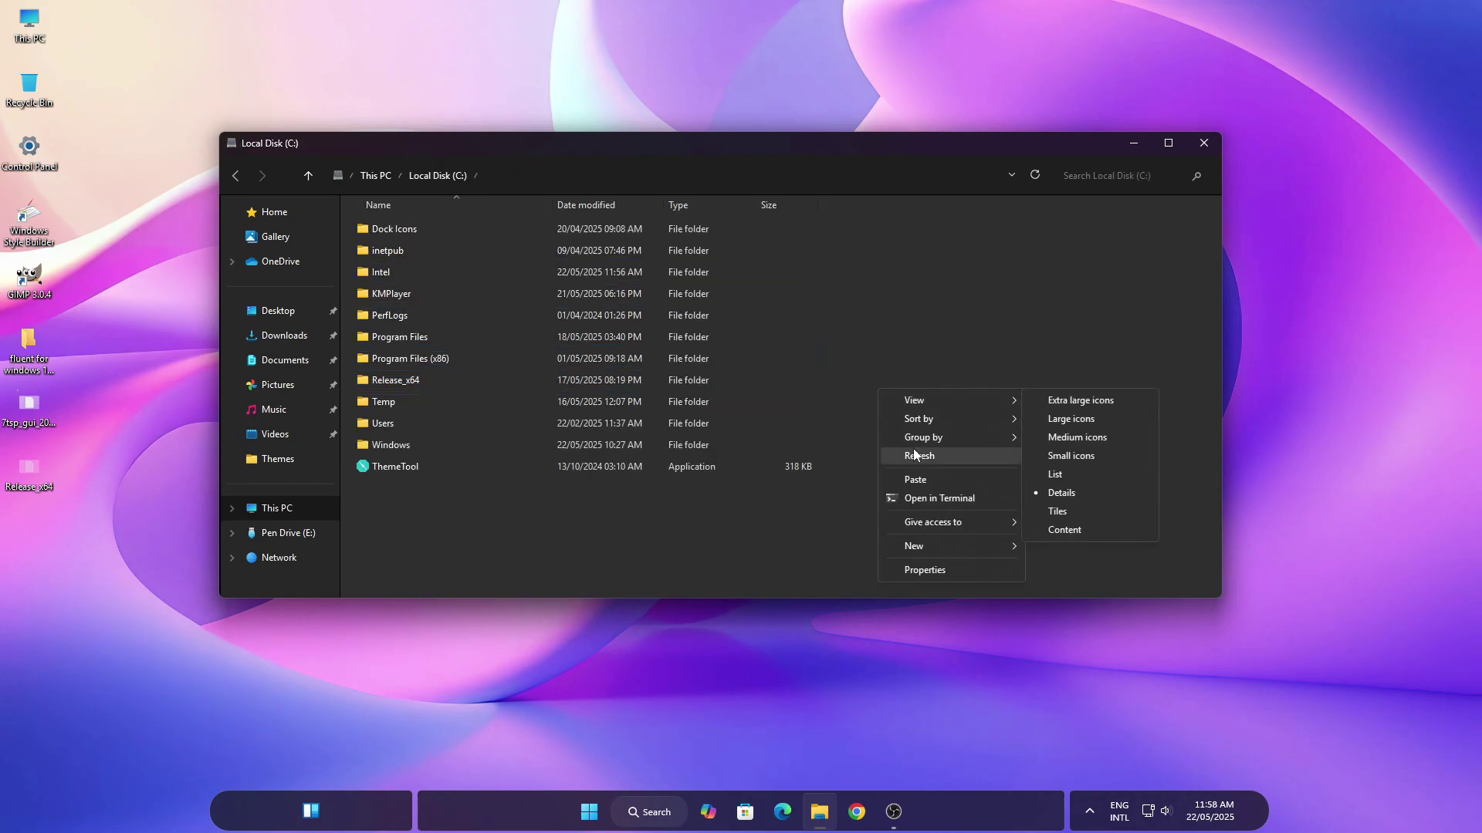
pyautogui.click(914, 478)
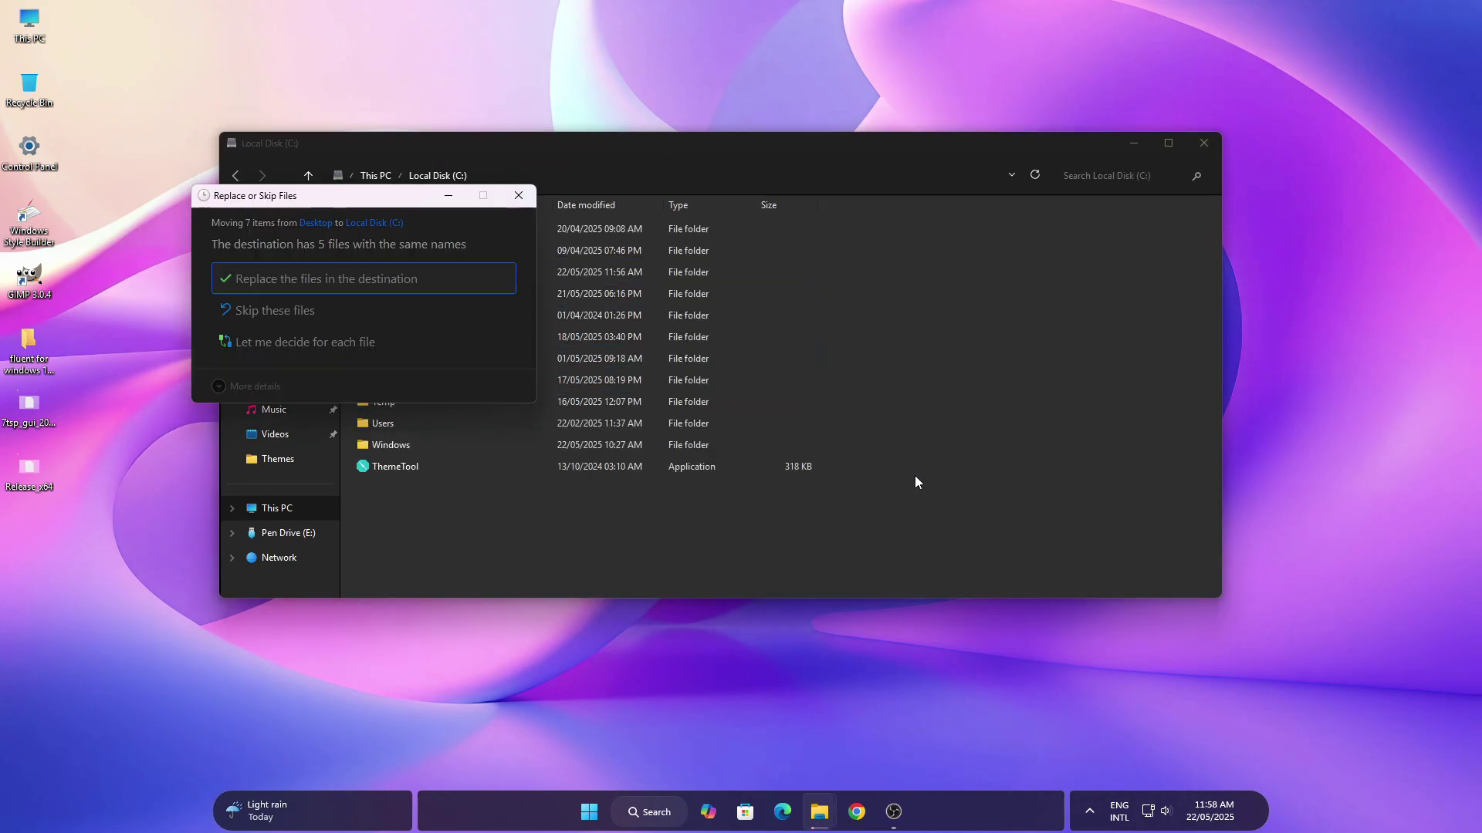
pyautogui.click(308, 281)
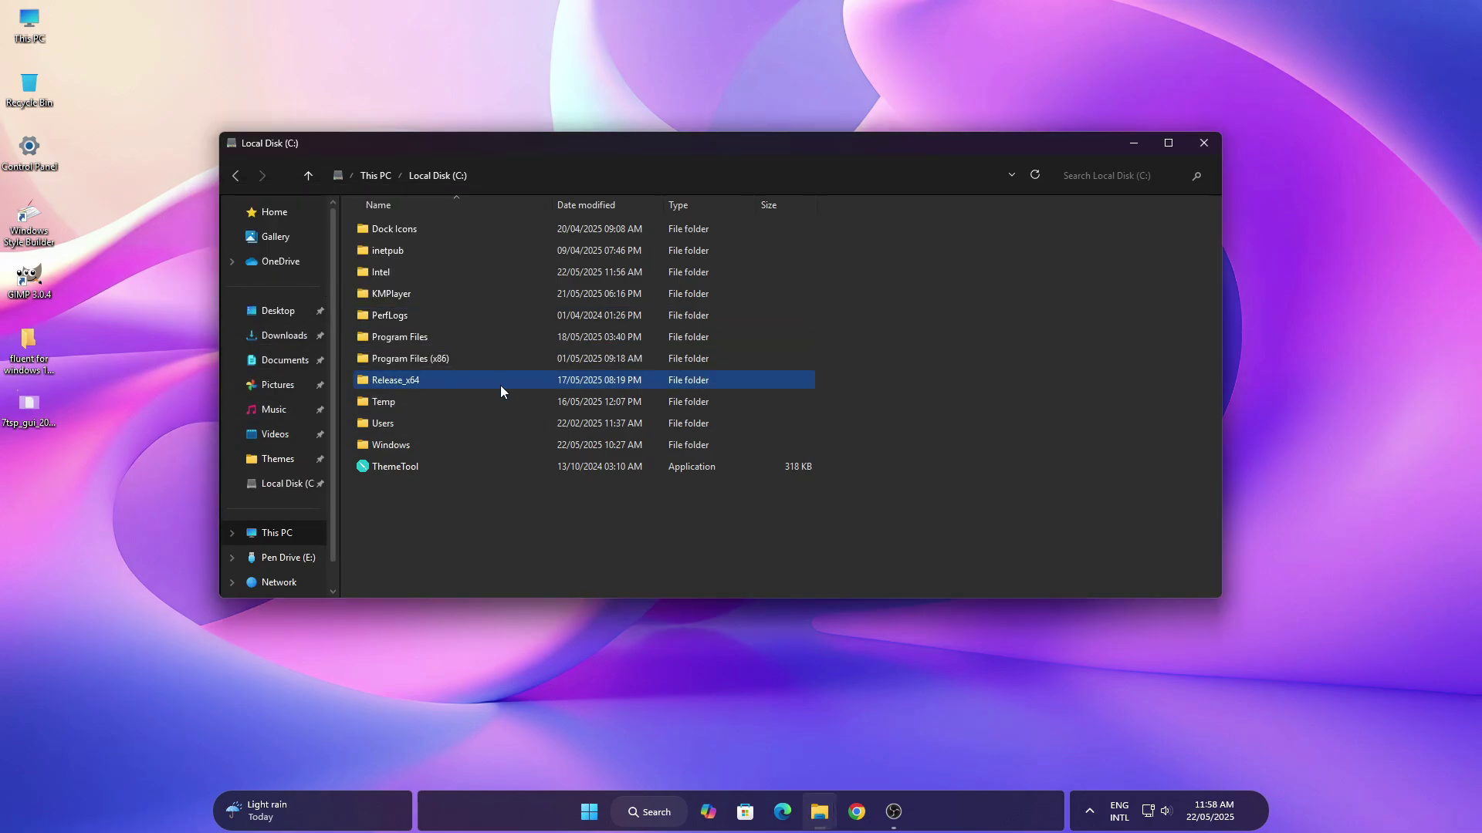
# Run the "register" script as administrator from the Release subfolder of Release_x64 on Local Disk (C:)
pyautogui.rightClick(418, 381)
pyautogui.click(440, 382)
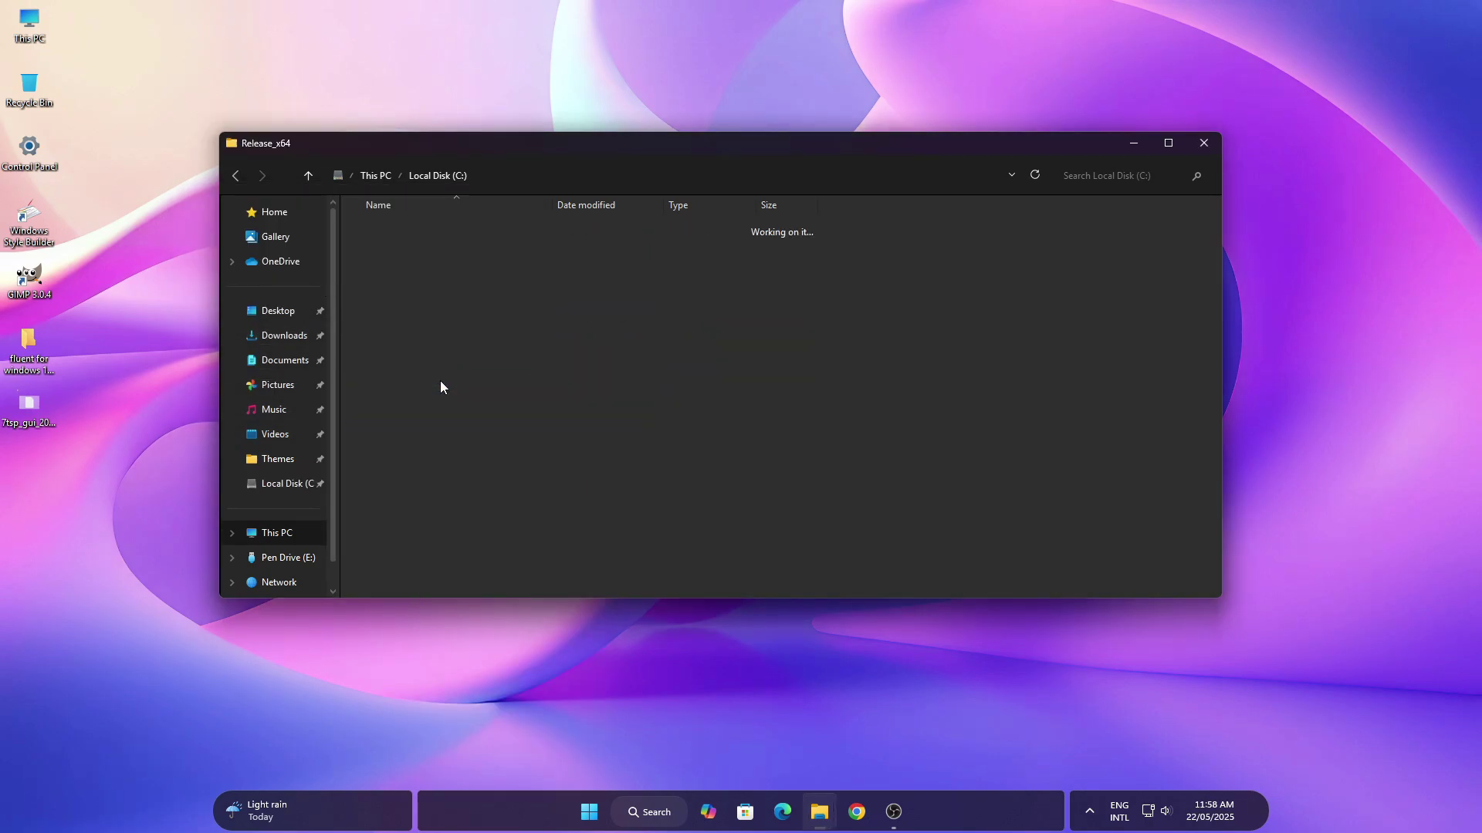
pyautogui.click(371, 232)
pyautogui.rightClick(370, 235)
pyautogui.click(441, 247)
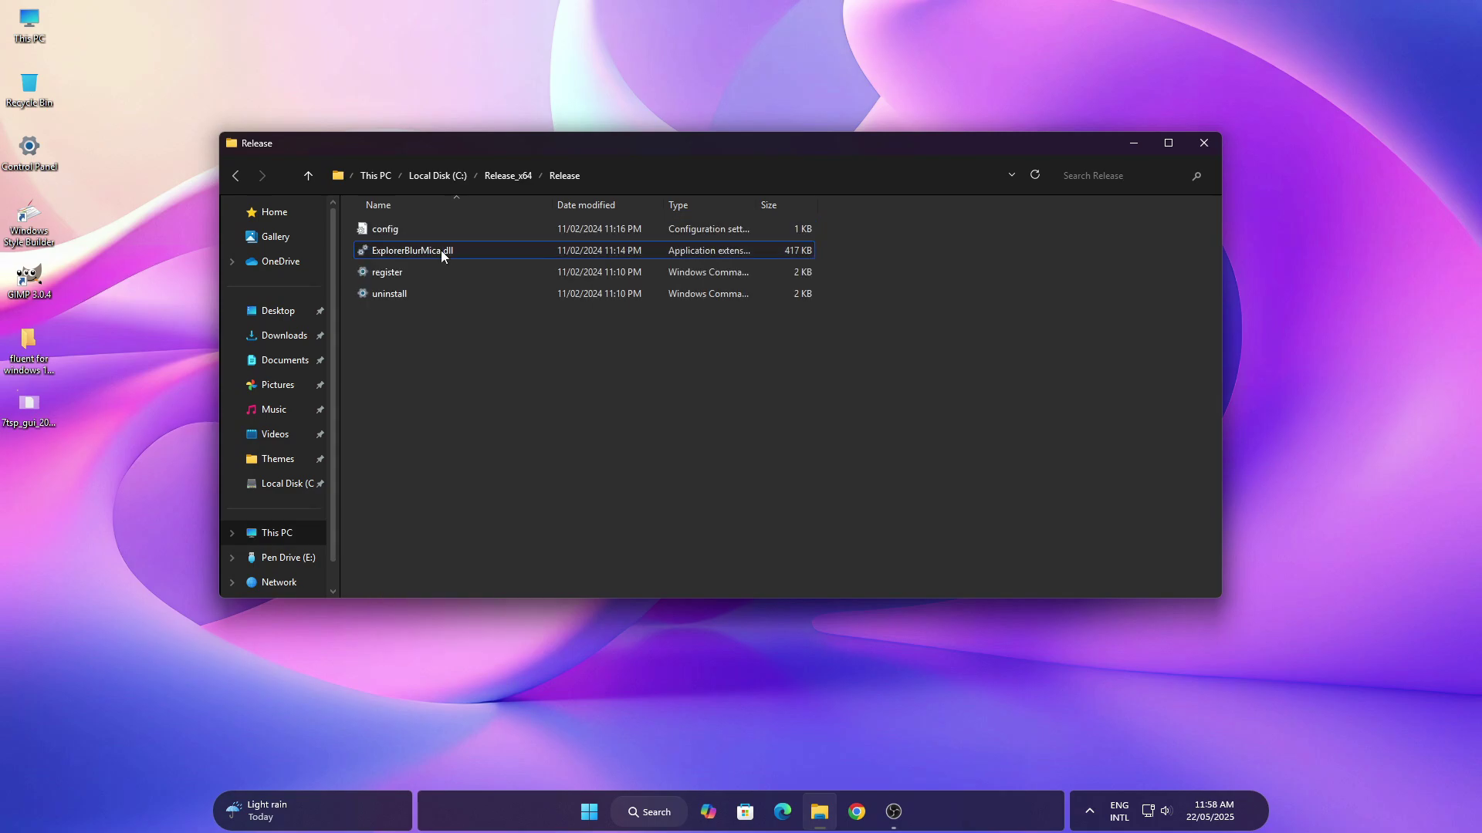
pyautogui.rightClick(426, 273)
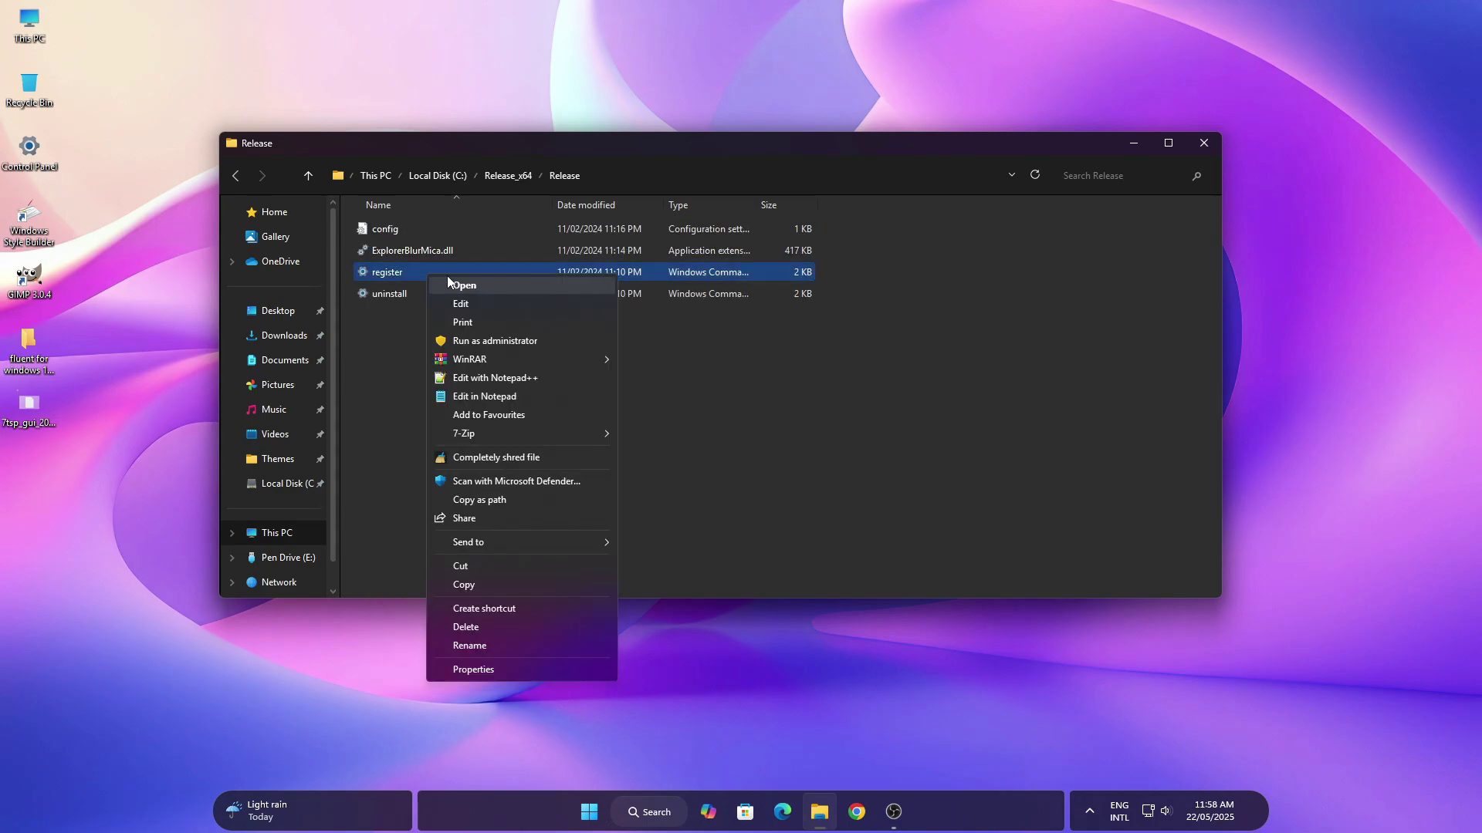
pyautogui.click(475, 339)
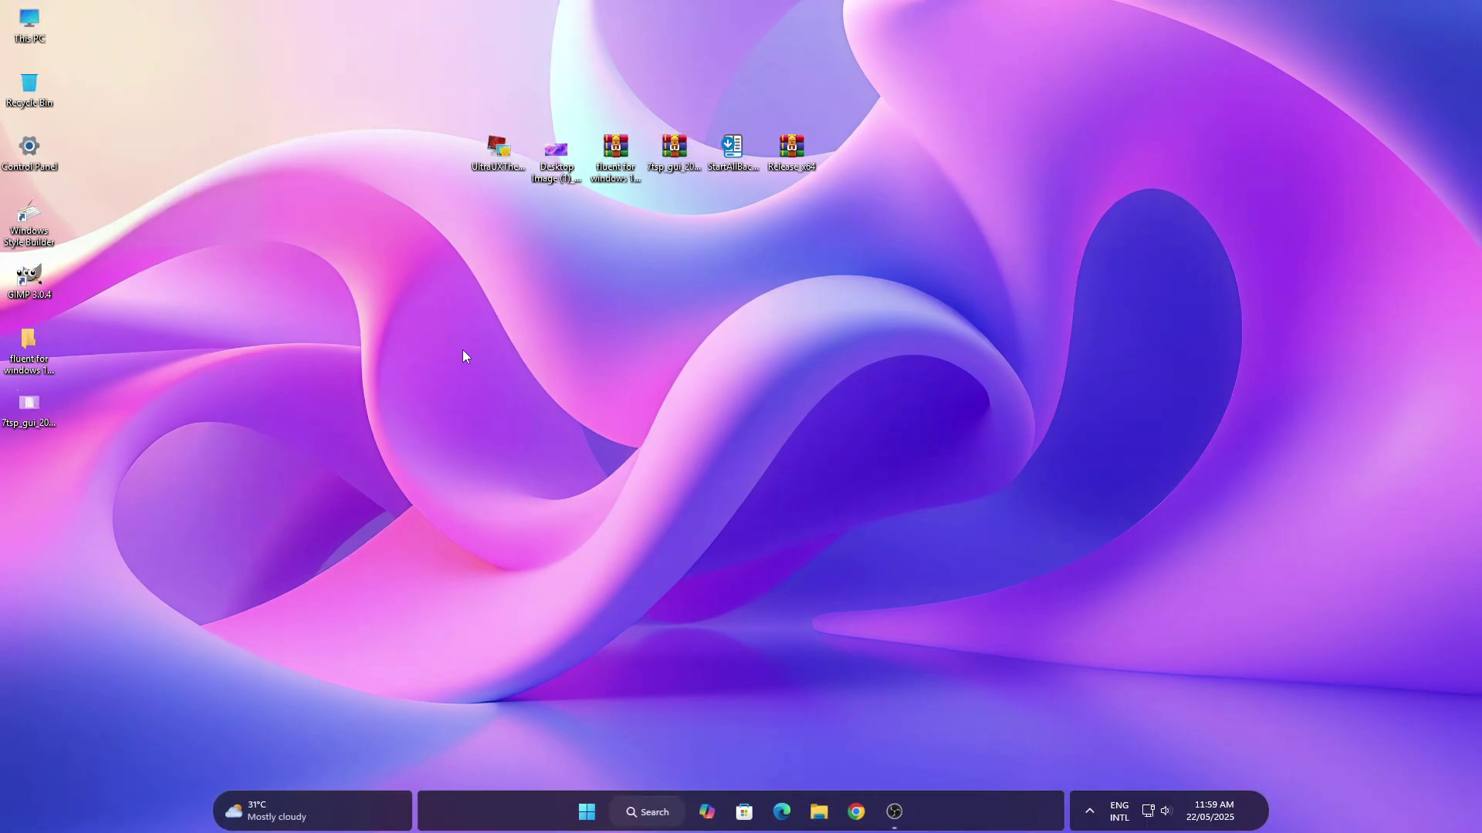
# Open the Release_x64 folder from Local Disk (C:) in its own window and close the Local Disk (C:) window
pyautogui.rightClick(34, 29)
pyautogui.click(56, 49)
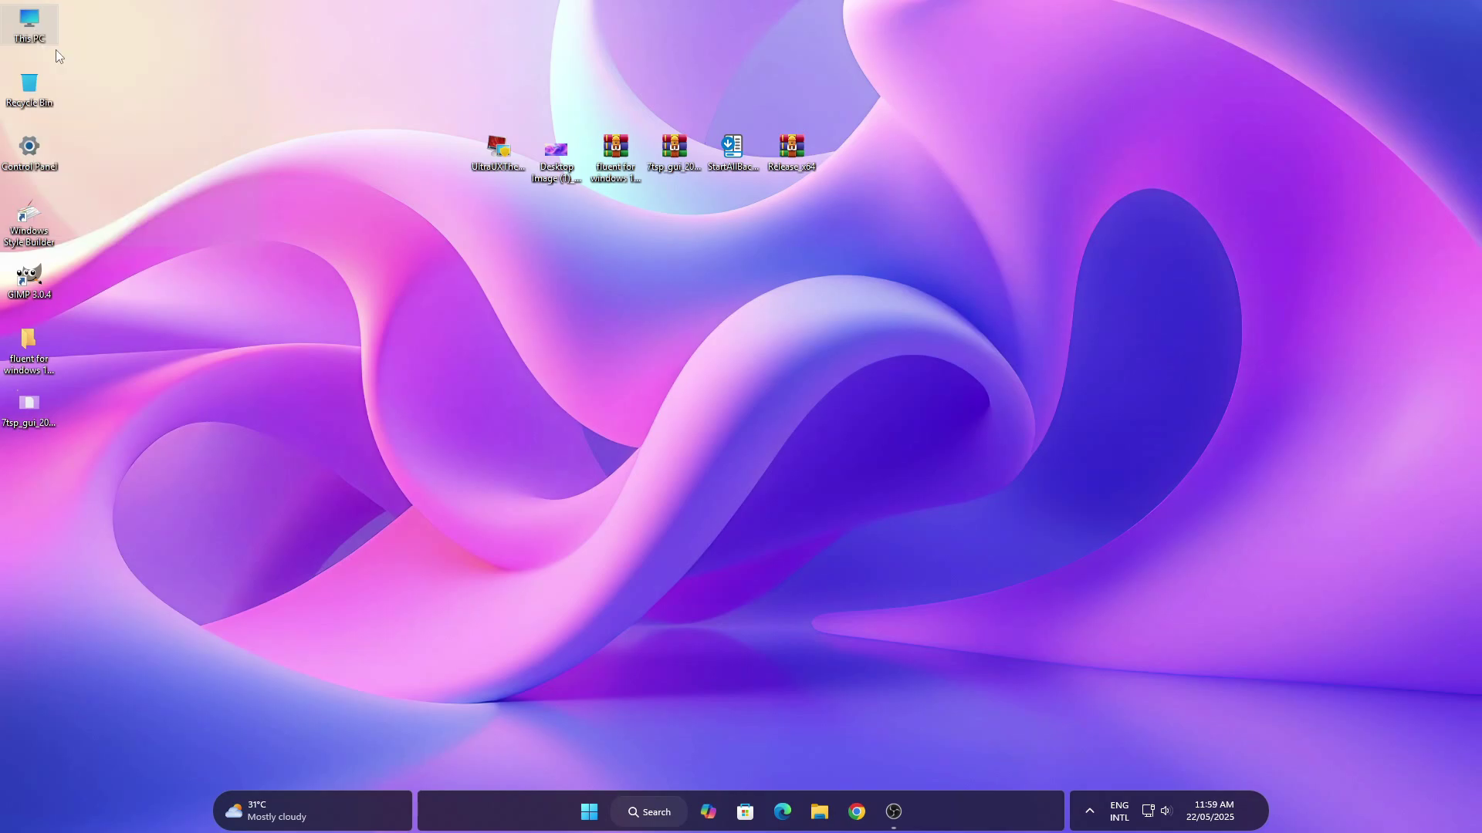
pyautogui.rightClick(422, 243)
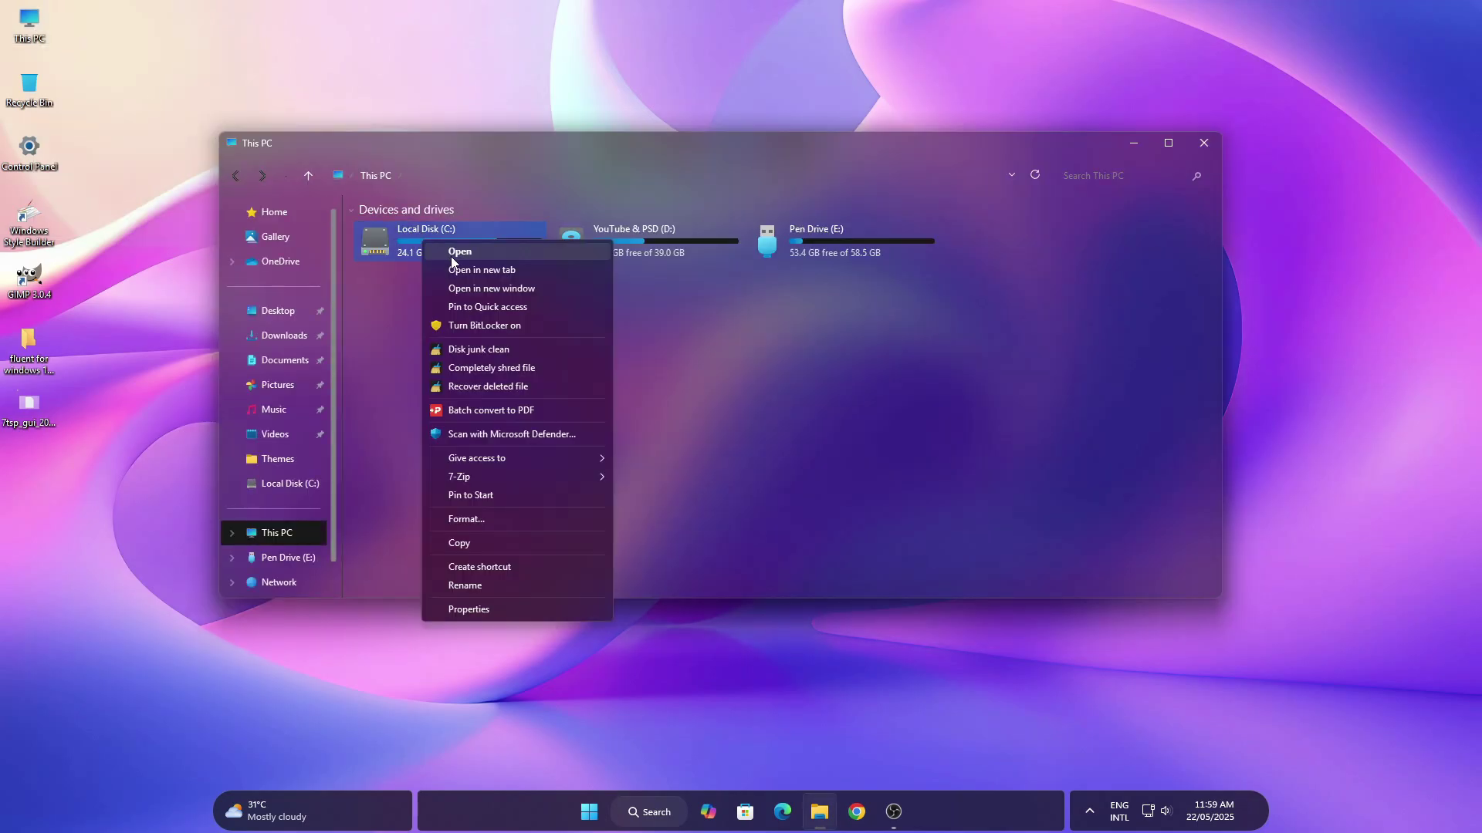
pyautogui.click(450, 253)
pyautogui.rightClick(481, 382)
pyautogui.click(526, 401)
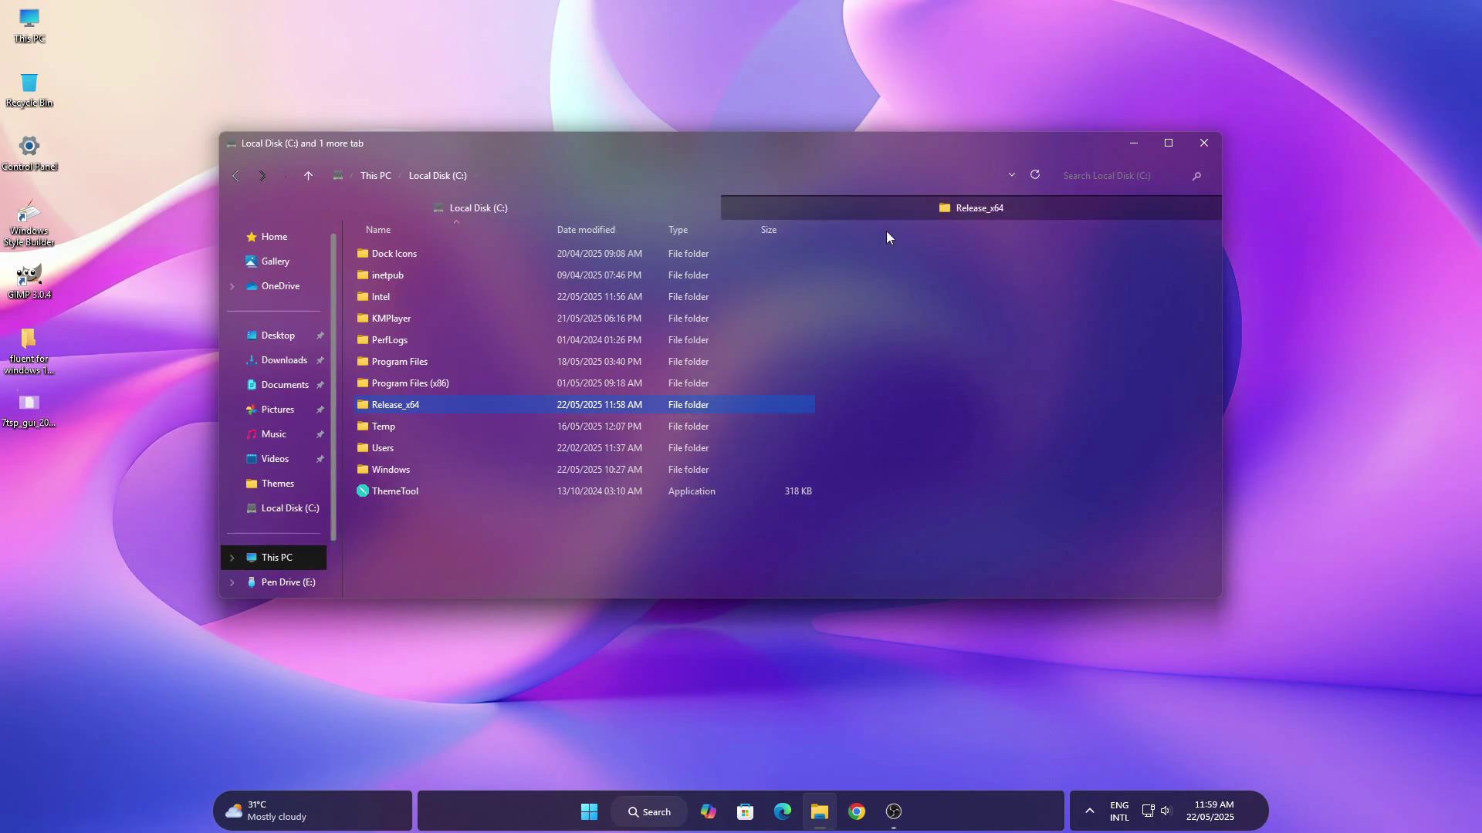
pyautogui.moveTo(960, 210); pyautogui.dragTo(872, 232)
pyautogui.click(1203, 144)
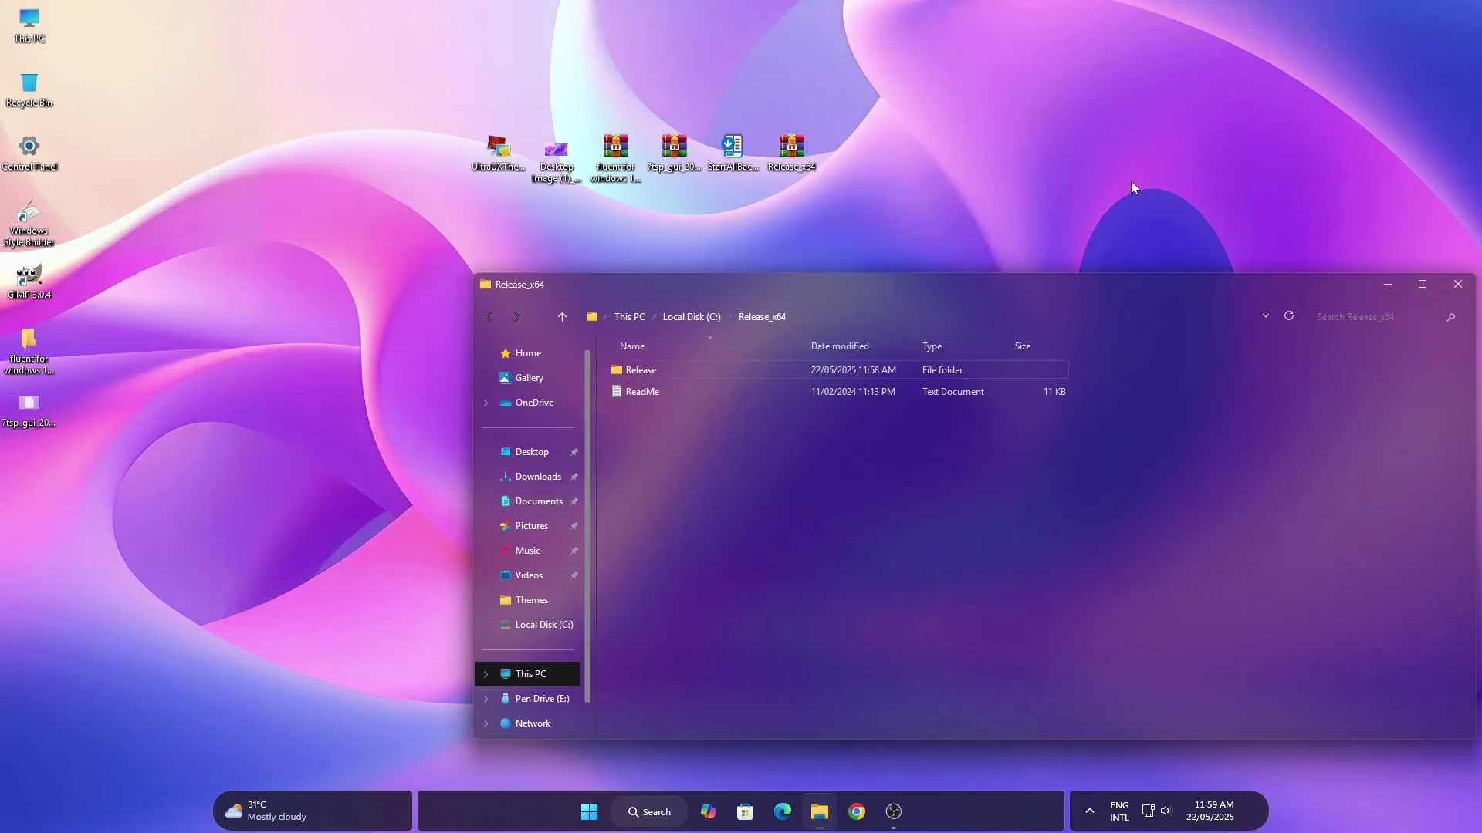
# Go into the Release subfolder and open its config file for editing
pyautogui.moveTo(879, 290); pyautogui.dragTo(557, 157)
pyautogui.click(361, 236)
pyautogui.rightClick(361, 236)
pyautogui.click(382, 248)
pyautogui.rightClick(315, 244)
pyautogui.click(351, 256)
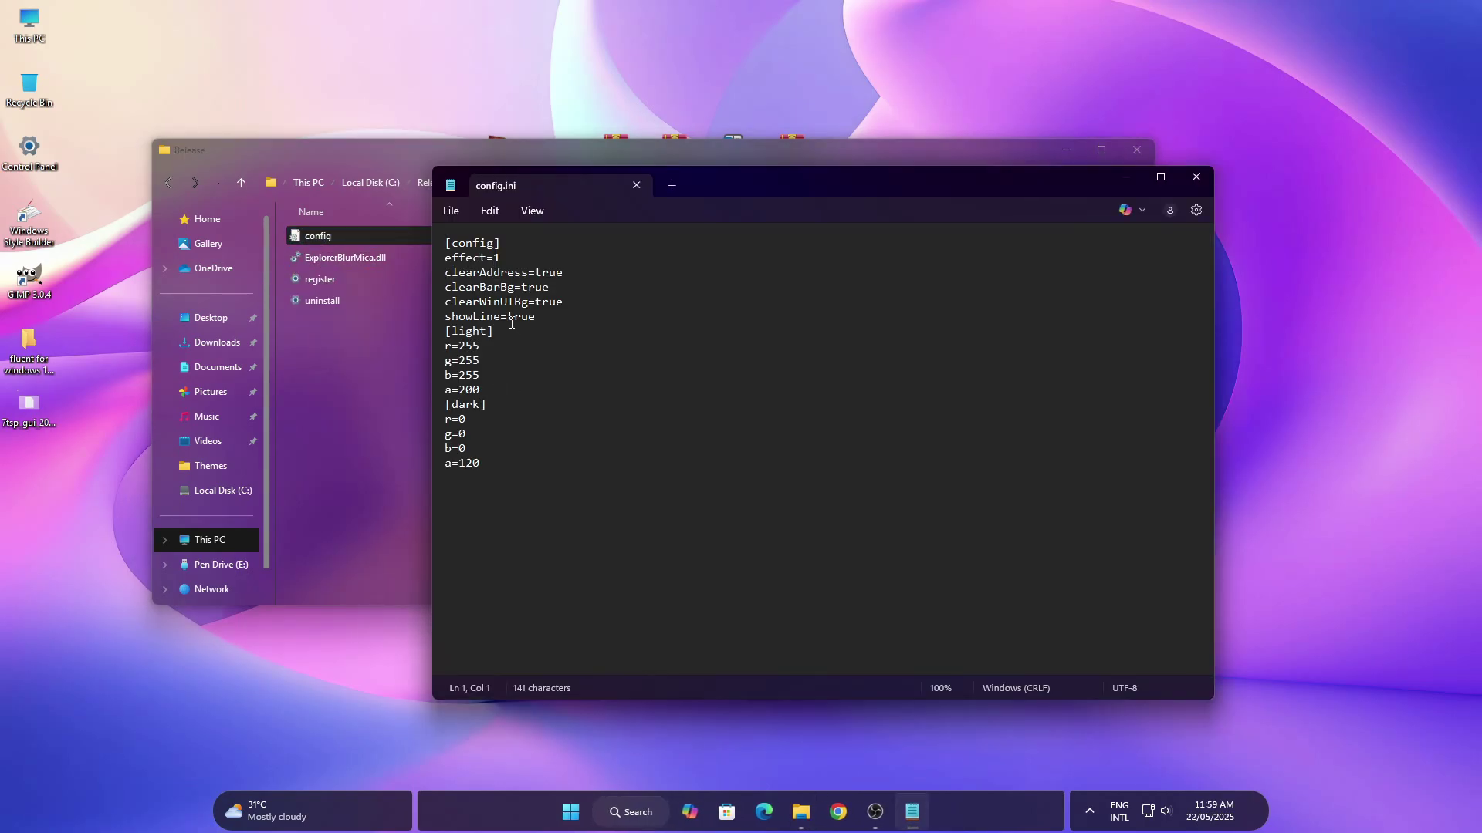
# In config.ini, set showLine to false, change the r value under [light] and set that section's a value to 60
pyautogui.moveTo(508, 321); pyautogui.dragTo(542, 319)
pyautogui.write('Falas')
pyautogui.moveTo(467, 348); pyautogui.dragTo(481, 346)
pyautogui.write('40')
pyautogui.press('Delete')
pyautogui.write('3')
pyautogui.moveTo(456, 389); pyautogui.dragTo(482, 390)
pyautogui.write('60')
# Under [dark] in config.ini, set r to 10, g to 30 and b to 60
pyautogui.click(461, 419)
pyautogui.press('Delete')
pyautogui.write('10')
pyautogui.click(463, 435)
pyautogui.press('BackSpace')
pyautogui.write('30')
pyautogui.moveTo(459, 452); pyautogui.dragTo(475, 455)
pyautogui.doubleClick(475, 454)
pyautogui.write('60')
# Save config.ini, then close the text editor and the Release folder window
pyautogui.click(451, 211)
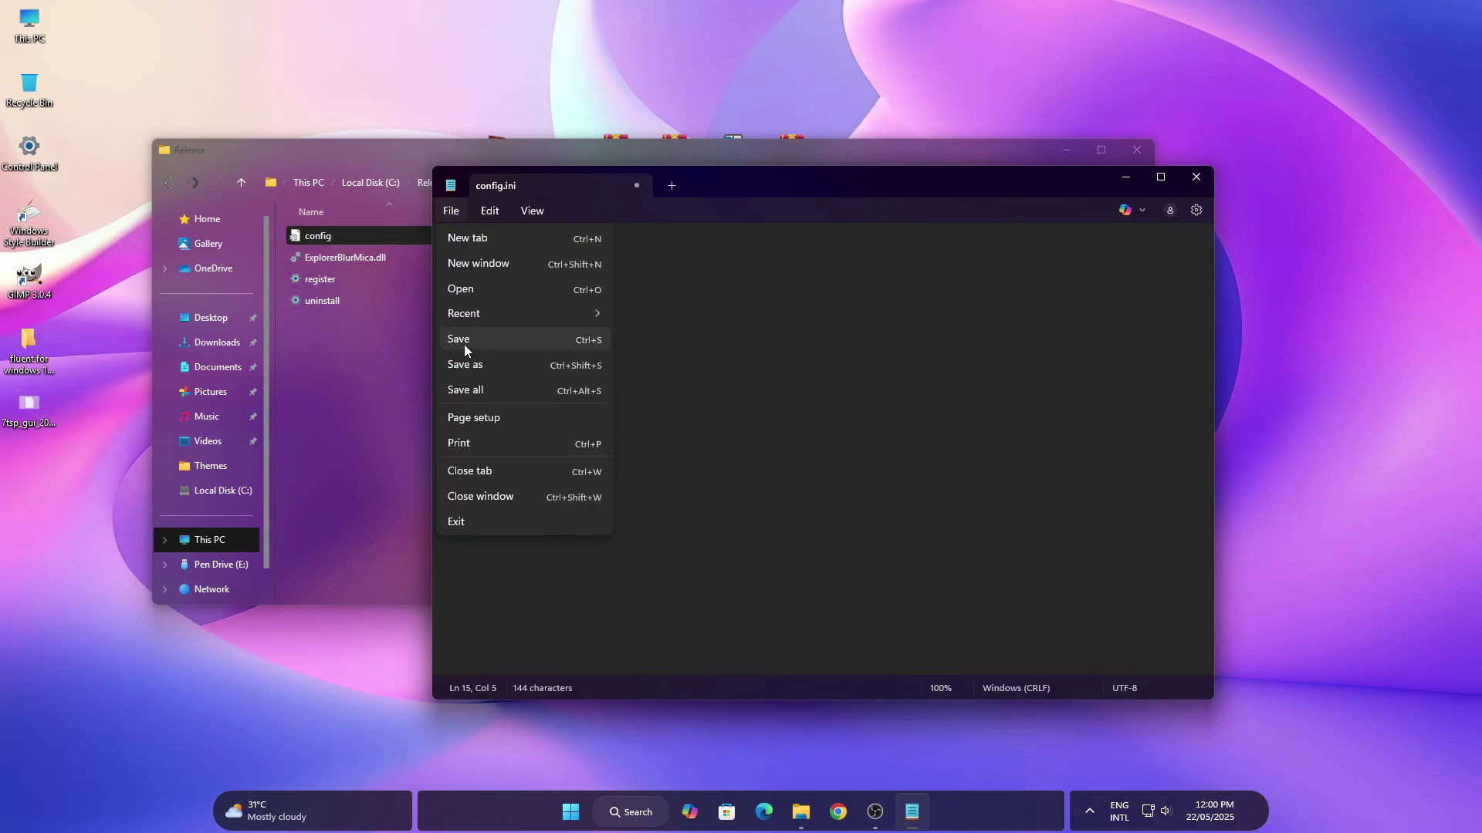
pyautogui.click(465, 342)
pyautogui.click(1202, 182)
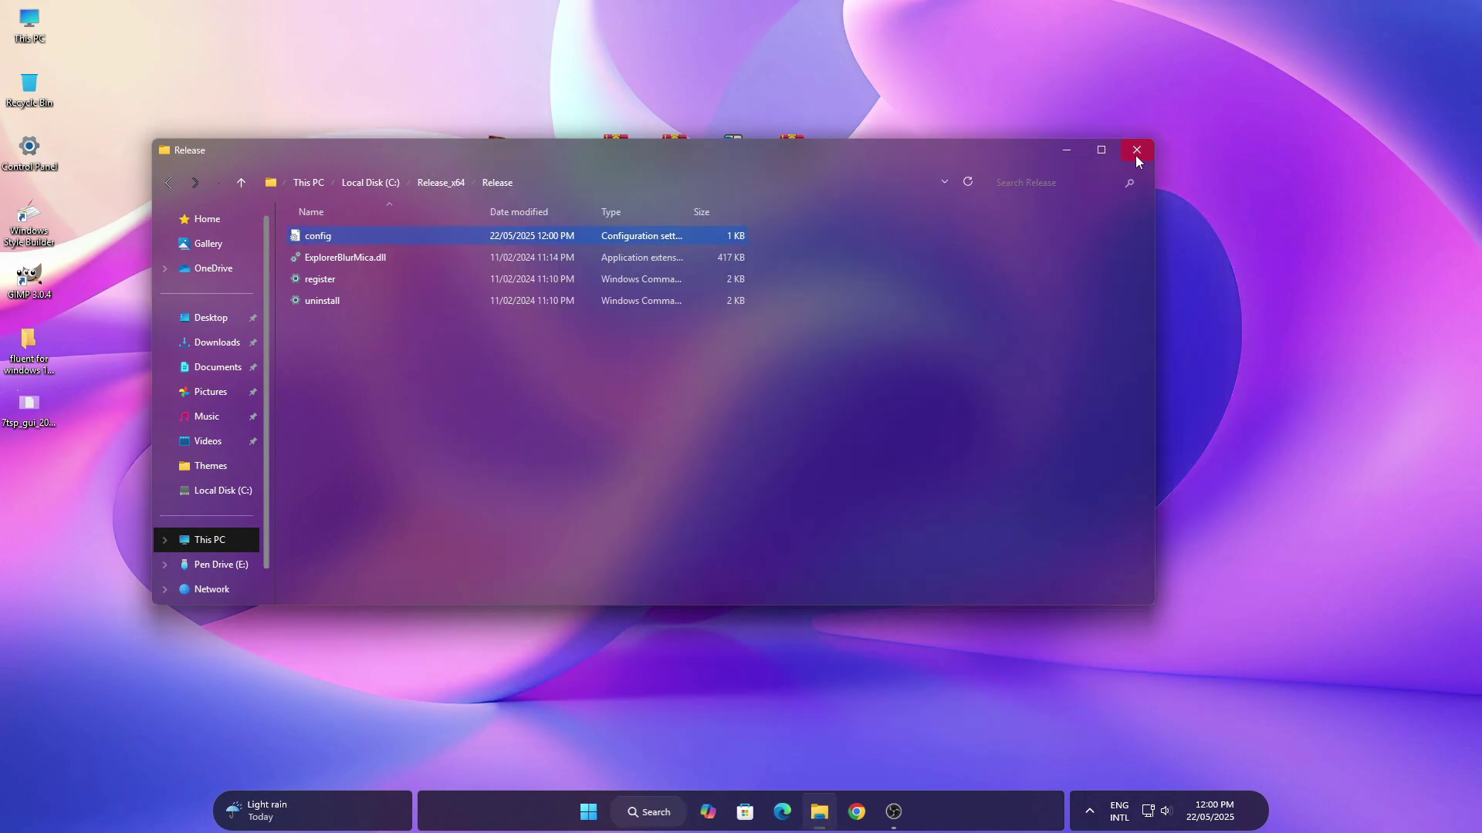
pyautogui.click(1136, 152)
# Open This PC to check the Explorer blur effect at full and reduced window size, and close it
pyautogui.rightClick(40, 19)
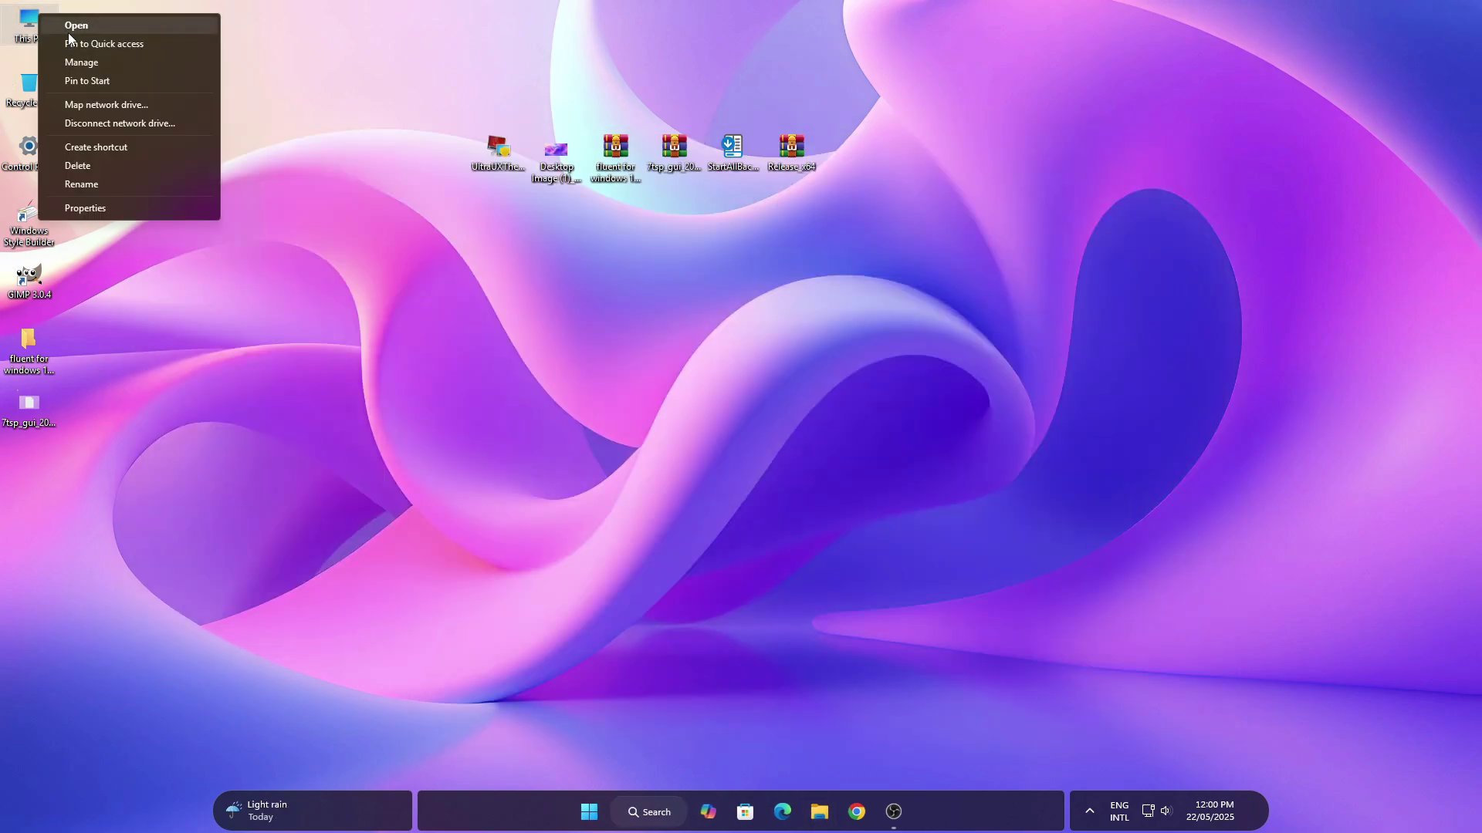
pyautogui.click(64, 21)
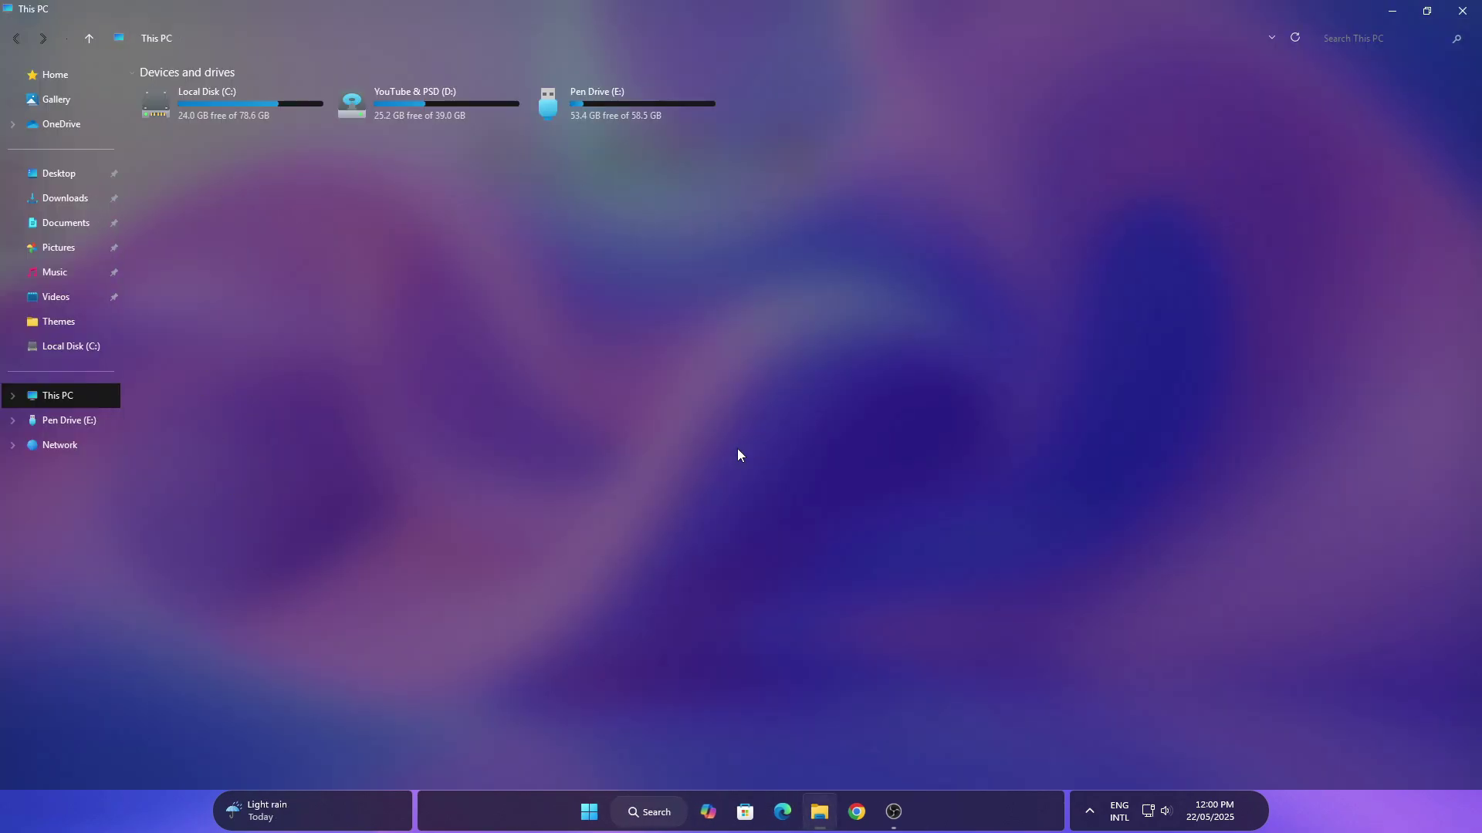
pyautogui.moveTo(571, 17); pyautogui.dragTo(678, 218)
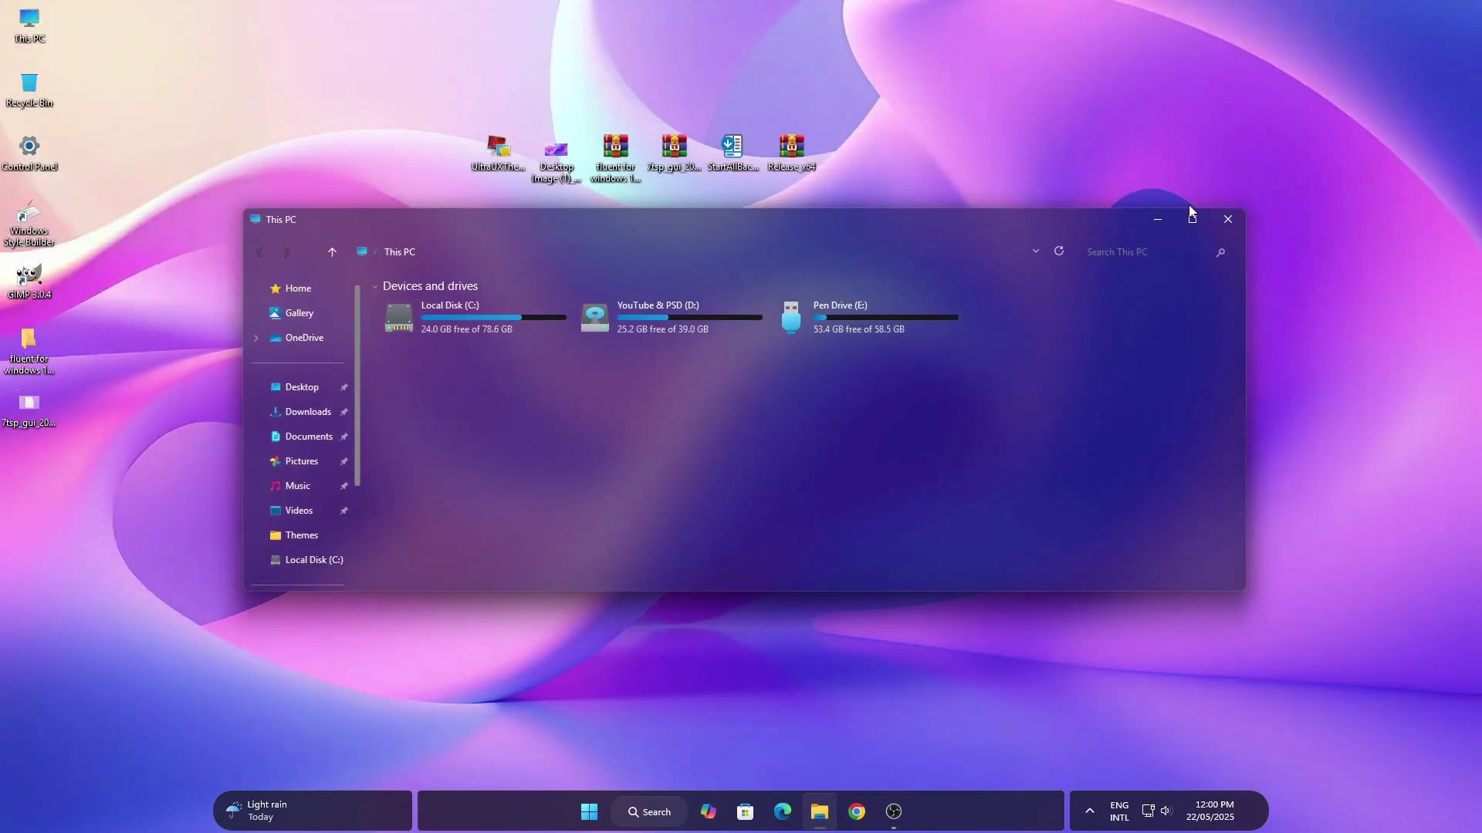
pyautogui.click(1228, 220)
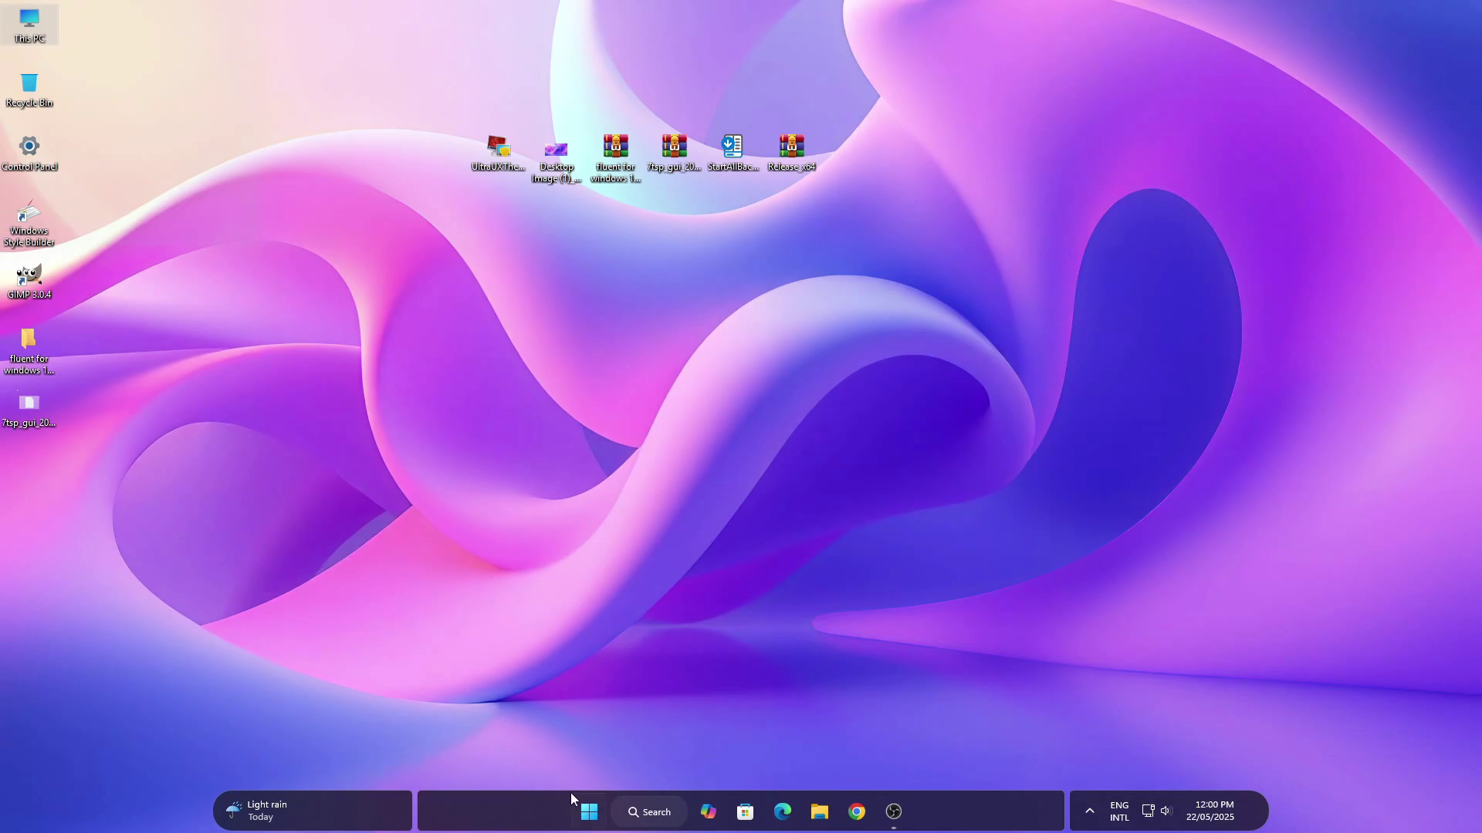
# Hide the desktop icons and open the Start menu
pyautogui.rightClick(584, 362)
pyautogui.moveTo(631, 379)
pyautogui.click(863, 480)
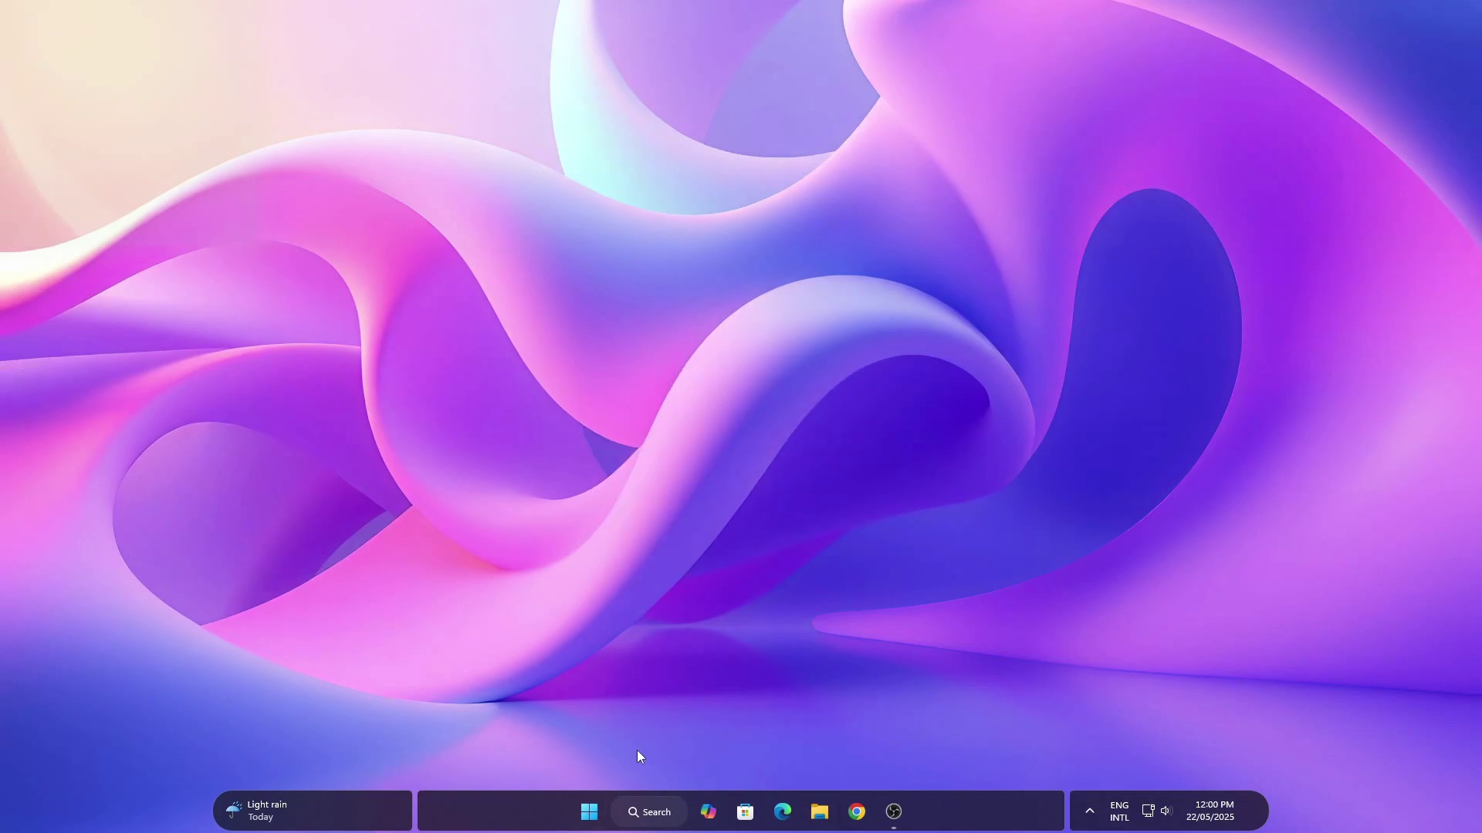
pyautogui.click(589, 809)
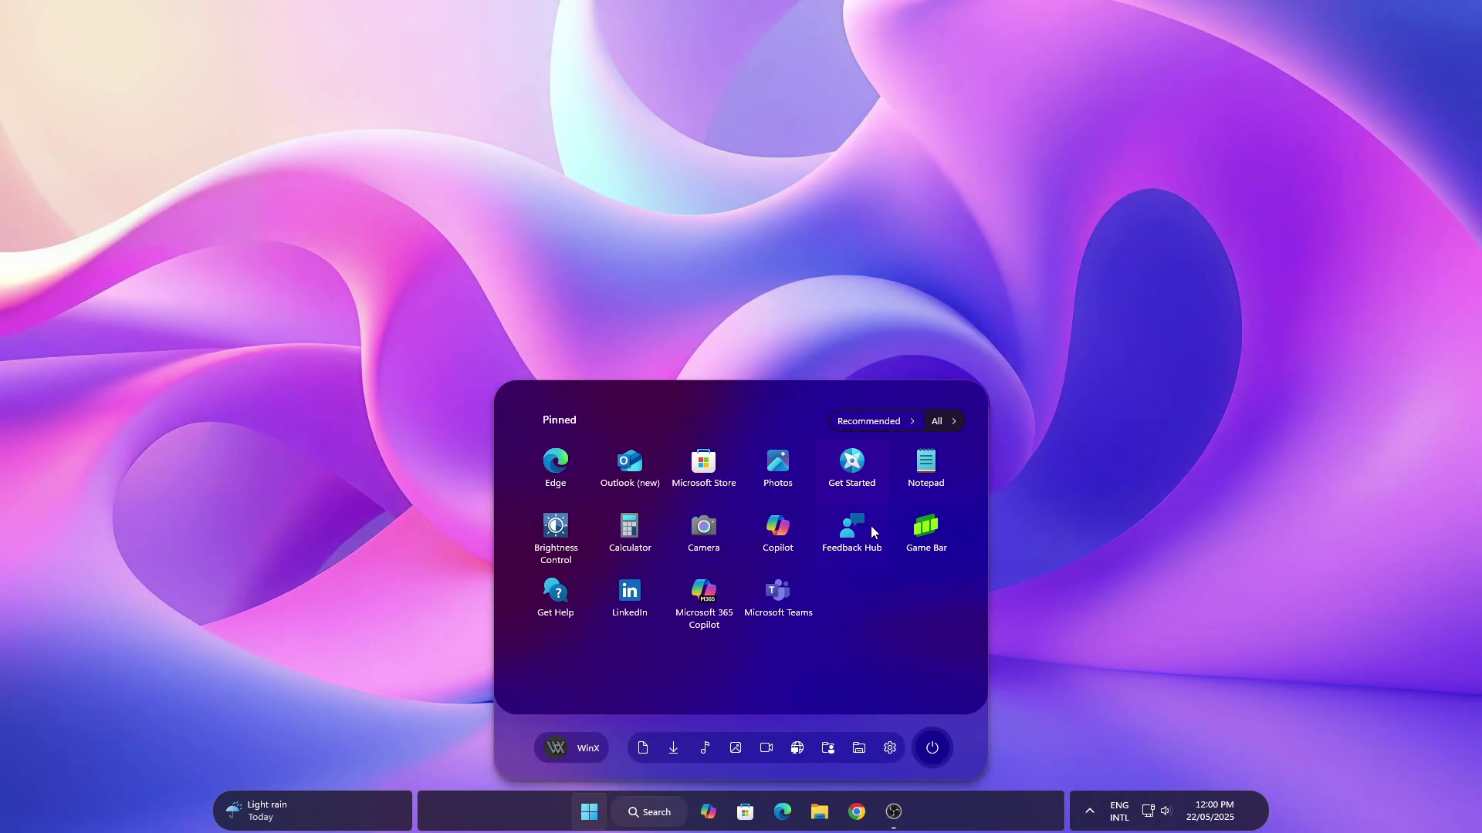